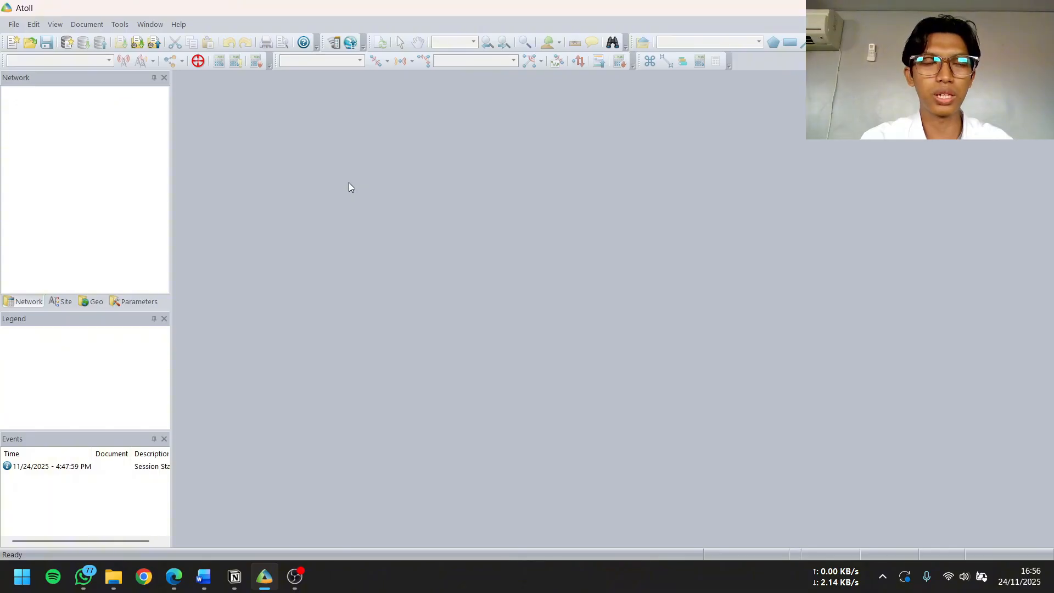
# Create a new document from the LTE project template
pyautogui.click(14, 25)
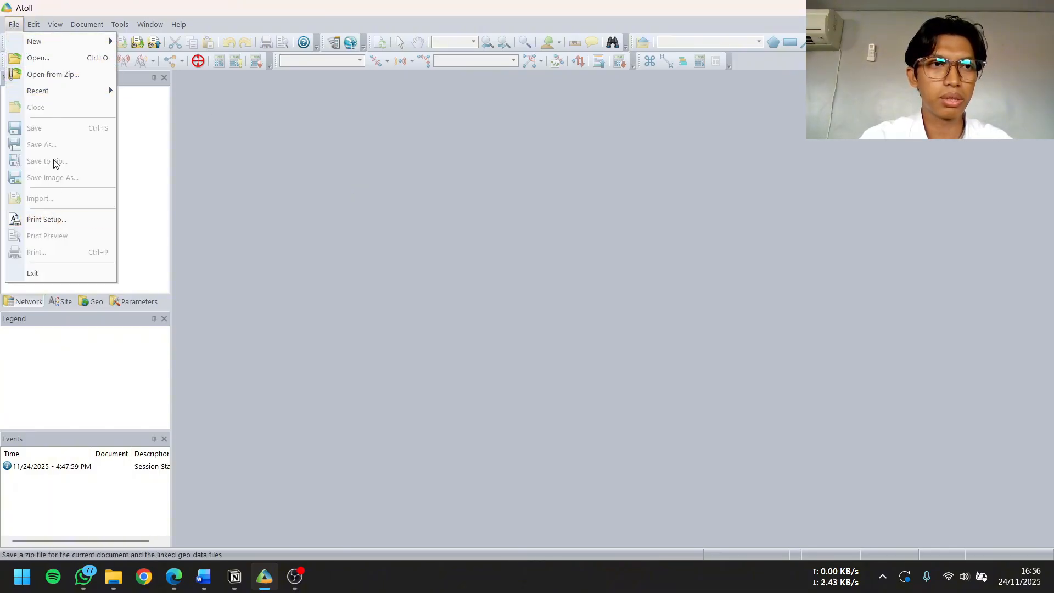
pyautogui.moveTo(71, 42)
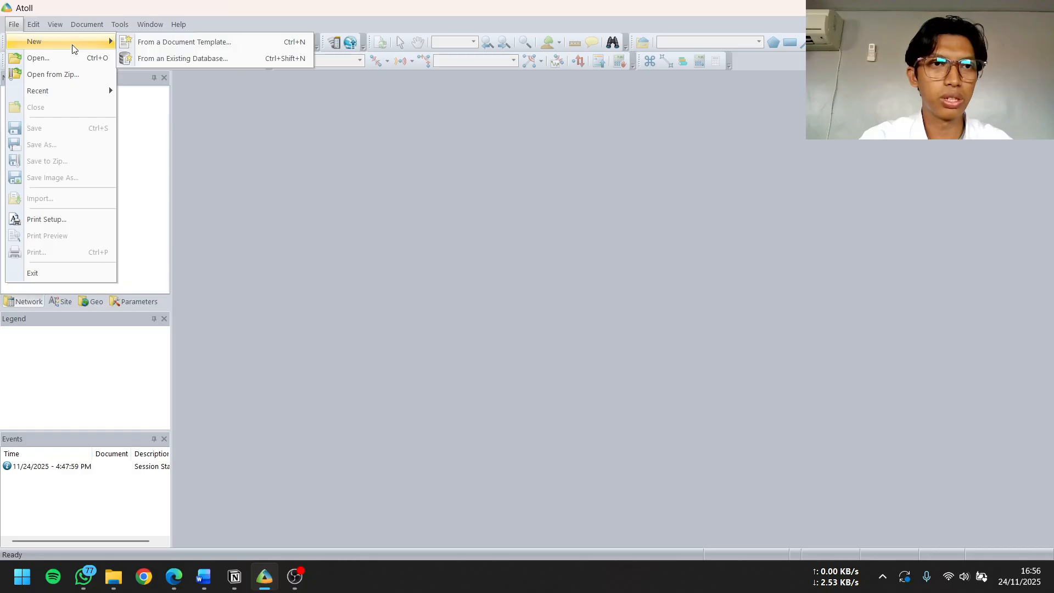
pyautogui.click(180, 44)
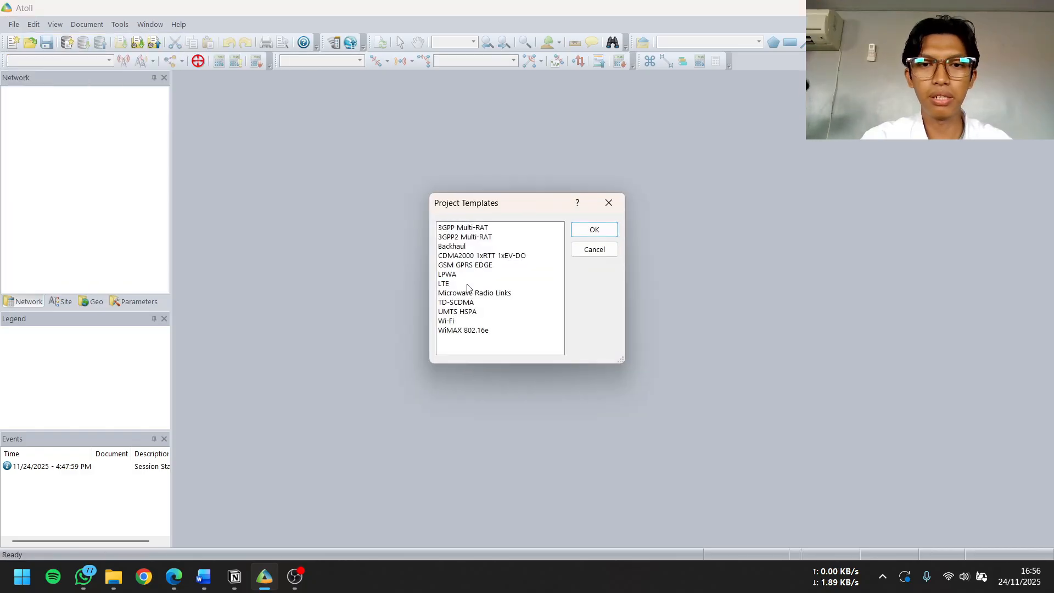
pyautogui.click(445, 284)
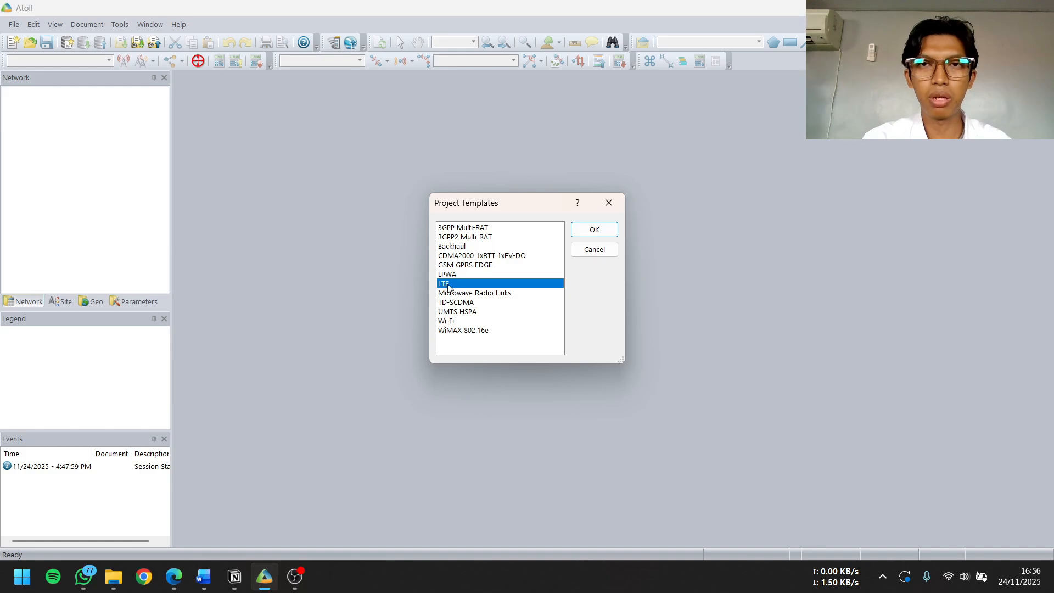
pyautogui.click(593, 230)
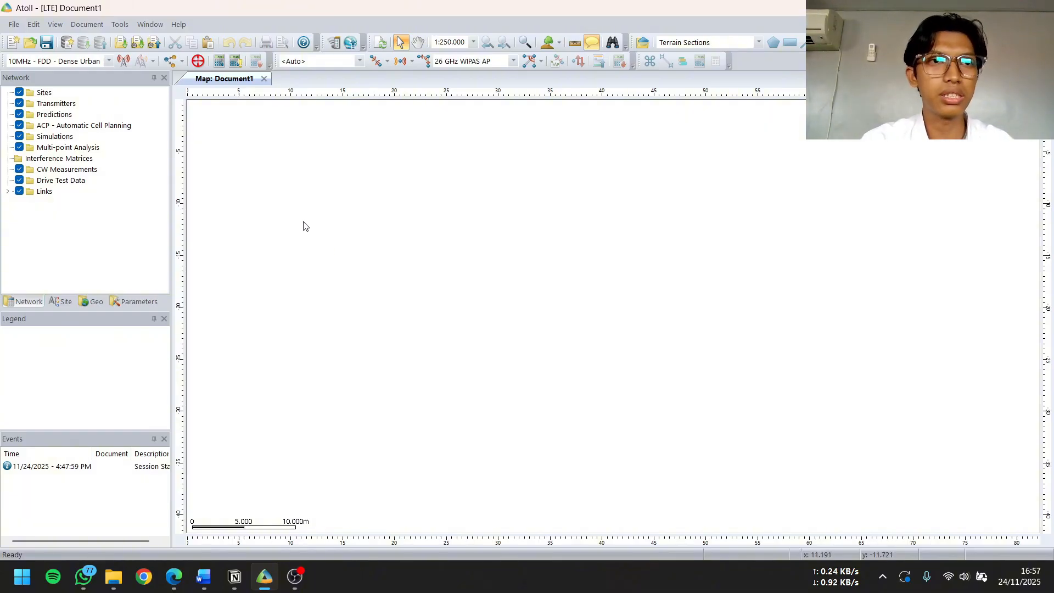
# Start a data import and browse to Kuliah > Hexacomm > Atoll > Data Atoll > data clutter on the D: drive
pyautogui.click(14, 24)
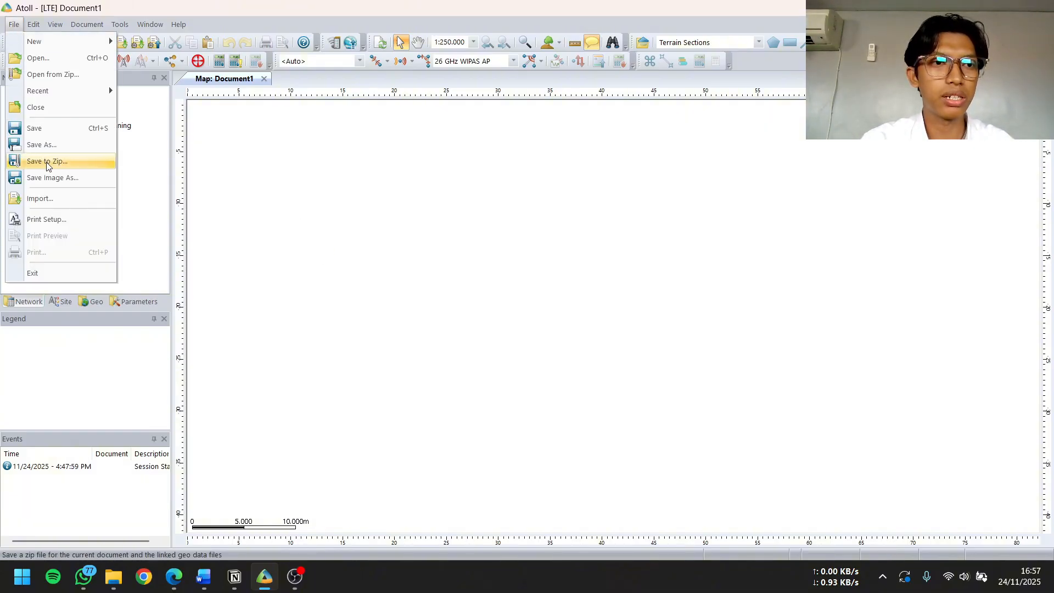
pyautogui.click(55, 204)
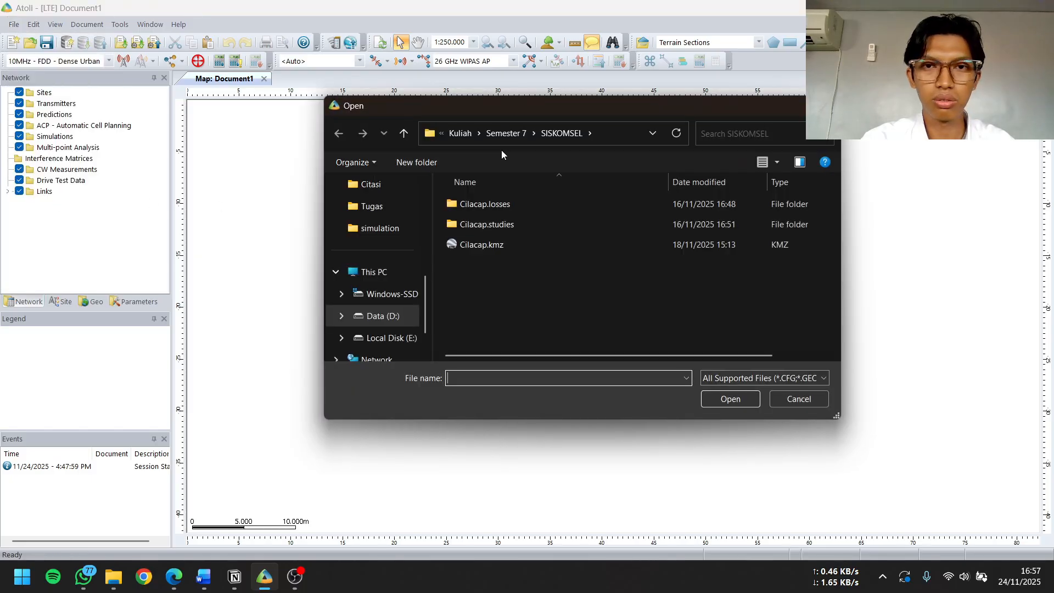
pyautogui.click(494, 142)
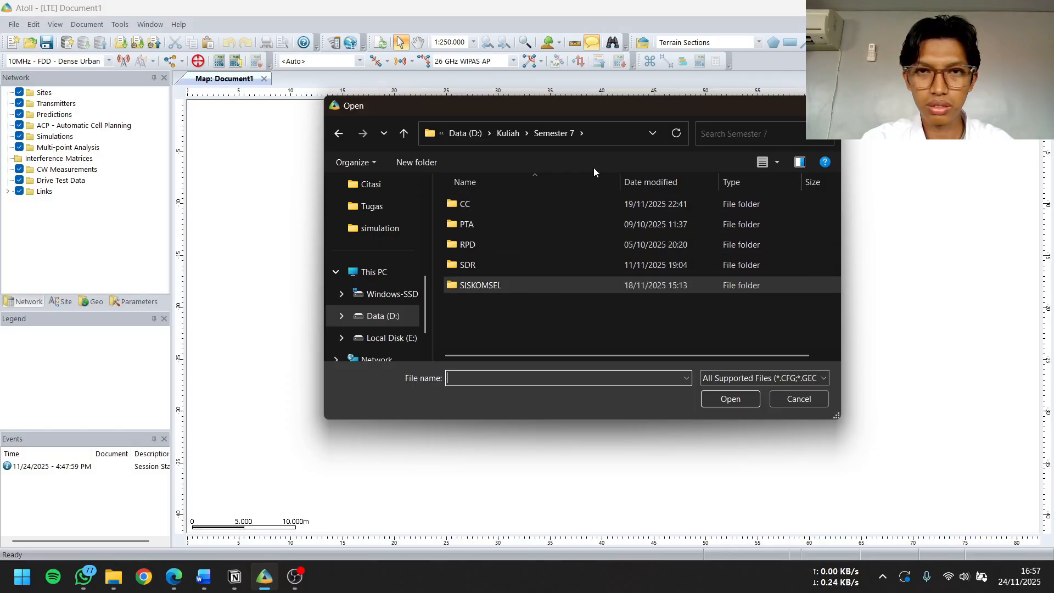
pyautogui.click(508, 134)
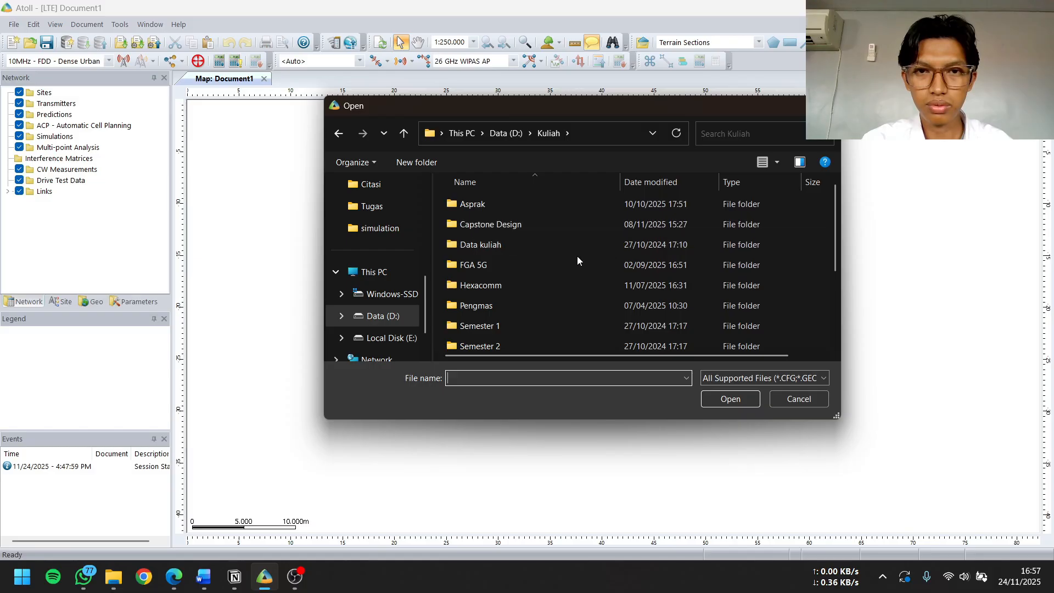
pyautogui.doubleClick(515, 286)
pyautogui.doubleClick(519, 204)
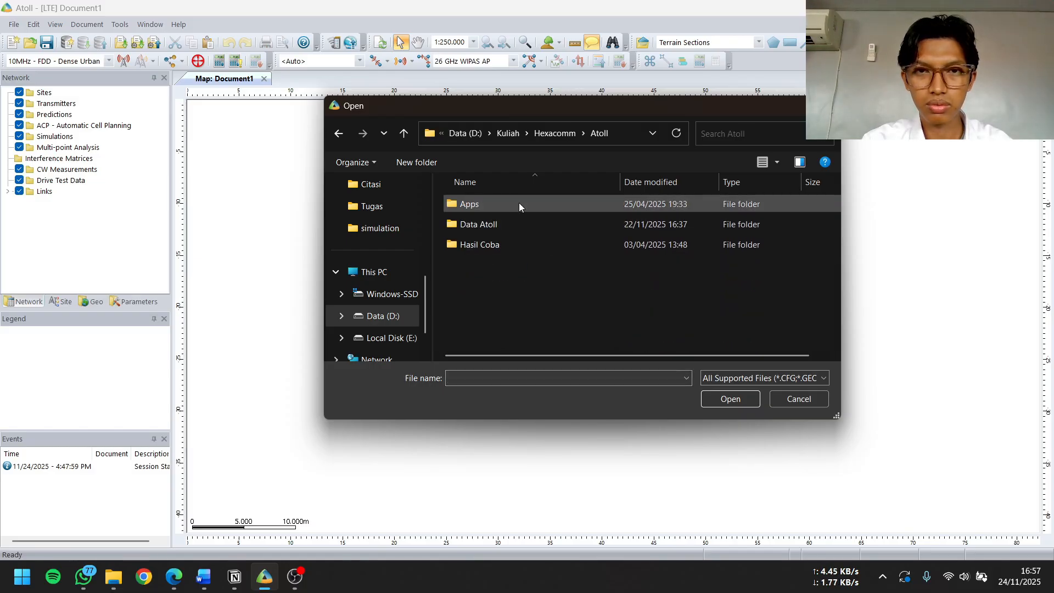
pyautogui.doubleClick(529, 223)
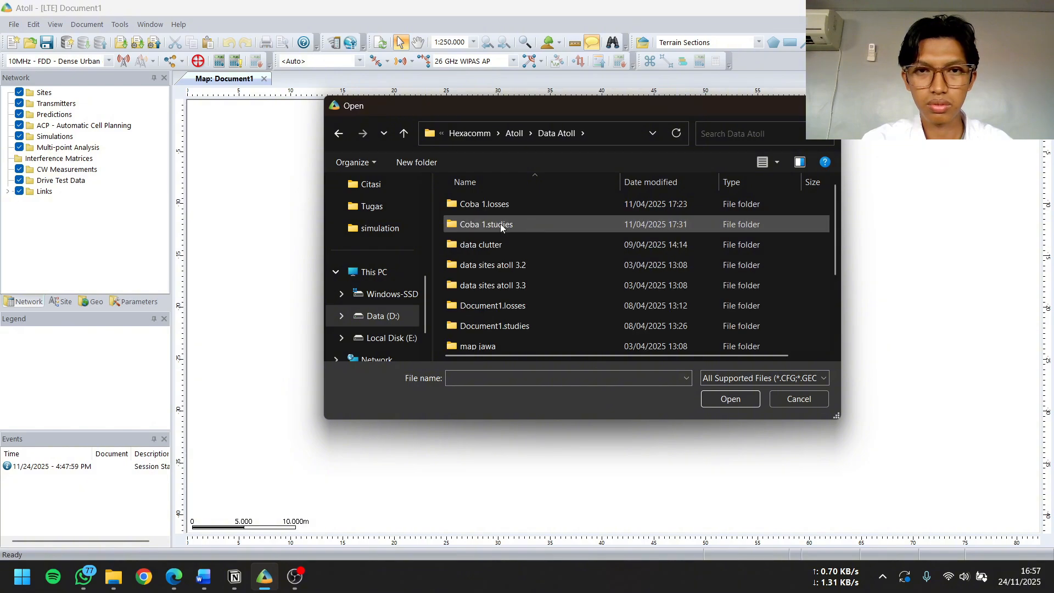
pyautogui.scroll(-1, 501, 228)
pyautogui.scroll(1, 513, 229)
pyautogui.doubleClick(508, 244)
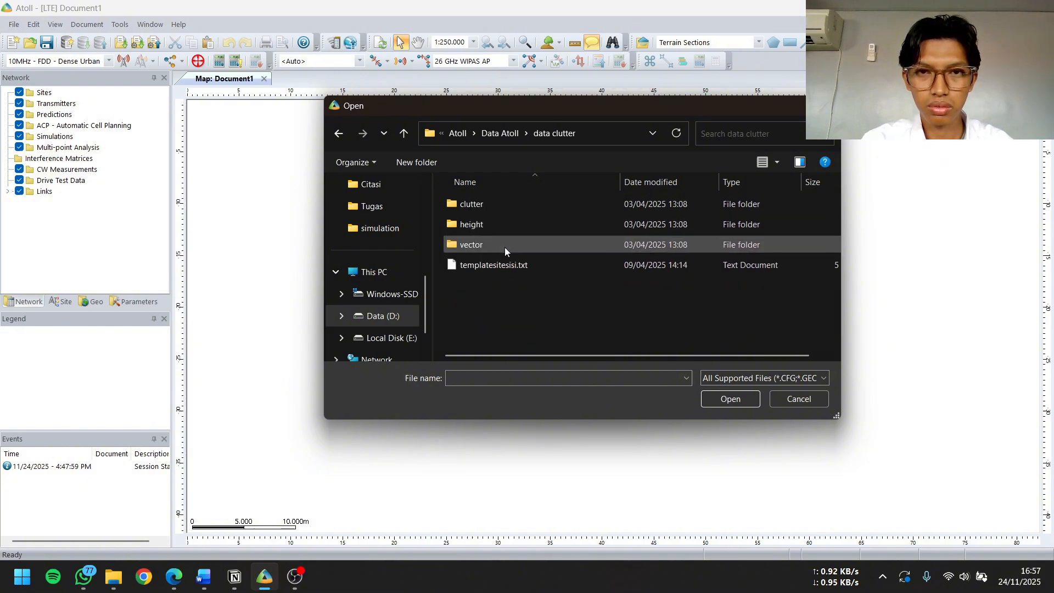
# Import index.txt from the nested height folder with the data type Altitudes
pyautogui.doubleClick(525, 224)
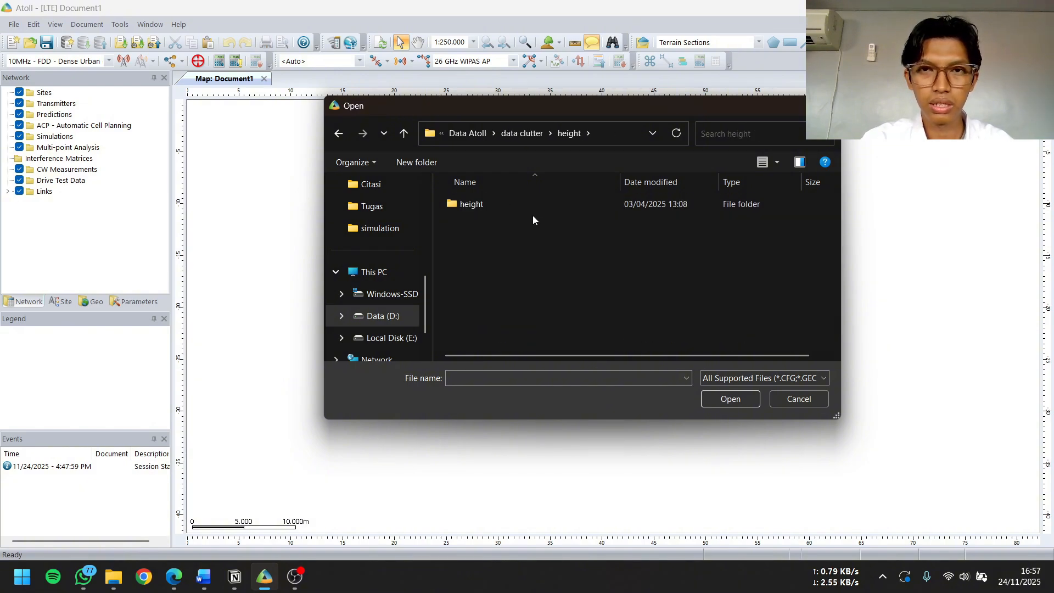
pyautogui.doubleClick(545, 205)
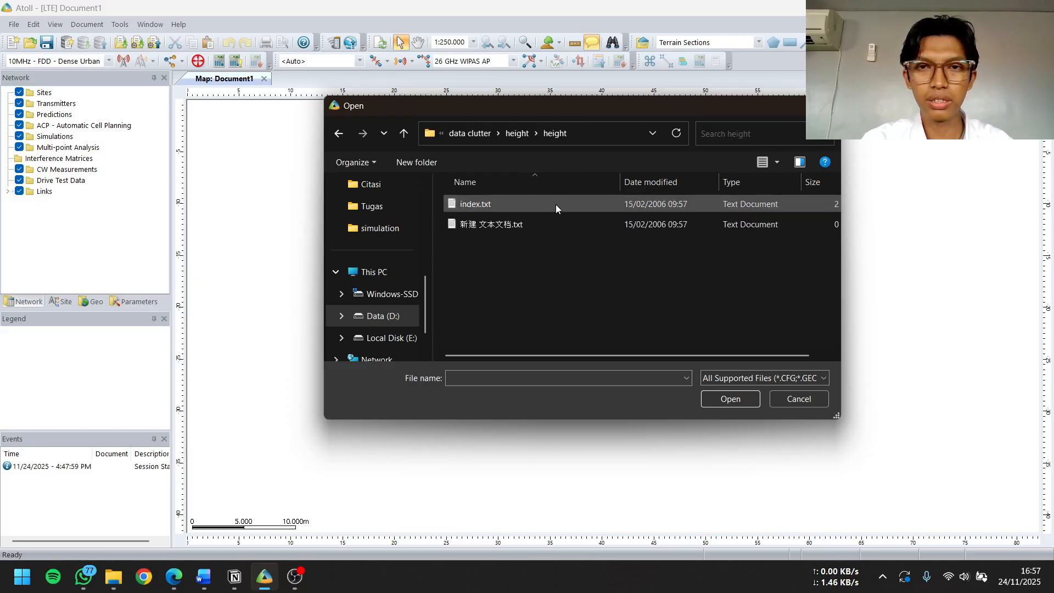
pyautogui.click(556, 204)
pyautogui.click(746, 397)
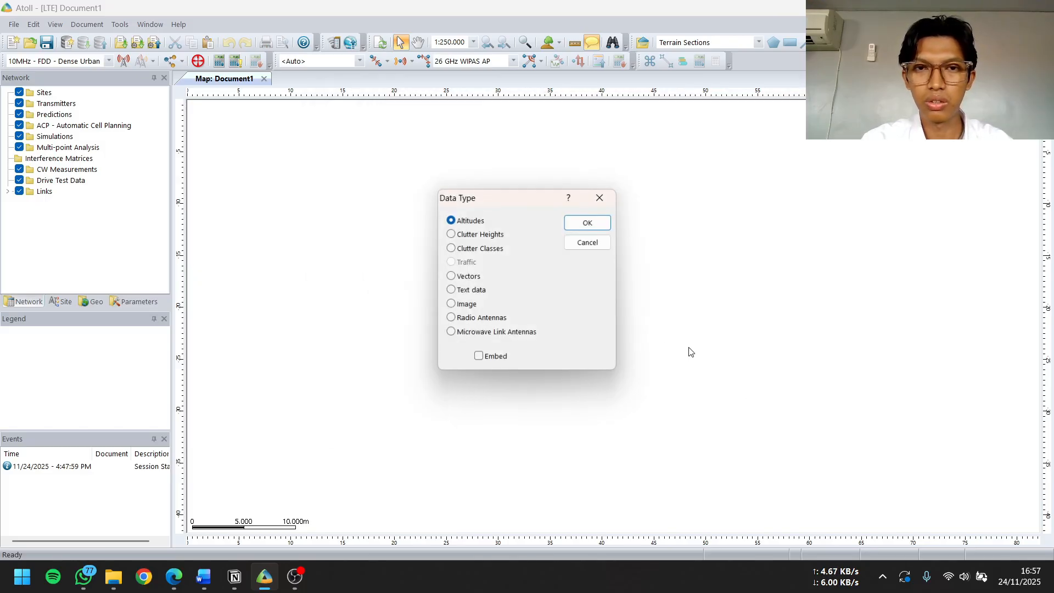
pyautogui.click(585, 222)
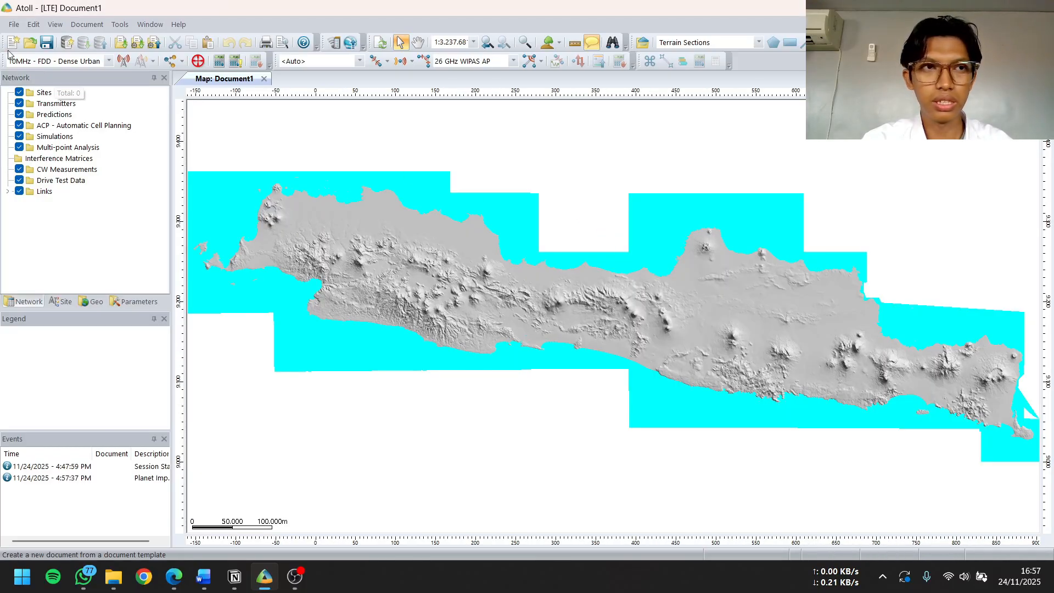
# Import index.txt from the clutter folder inside data clutter with the data type Clutter Classes
pyautogui.click(14, 24)
pyautogui.click(37, 198)
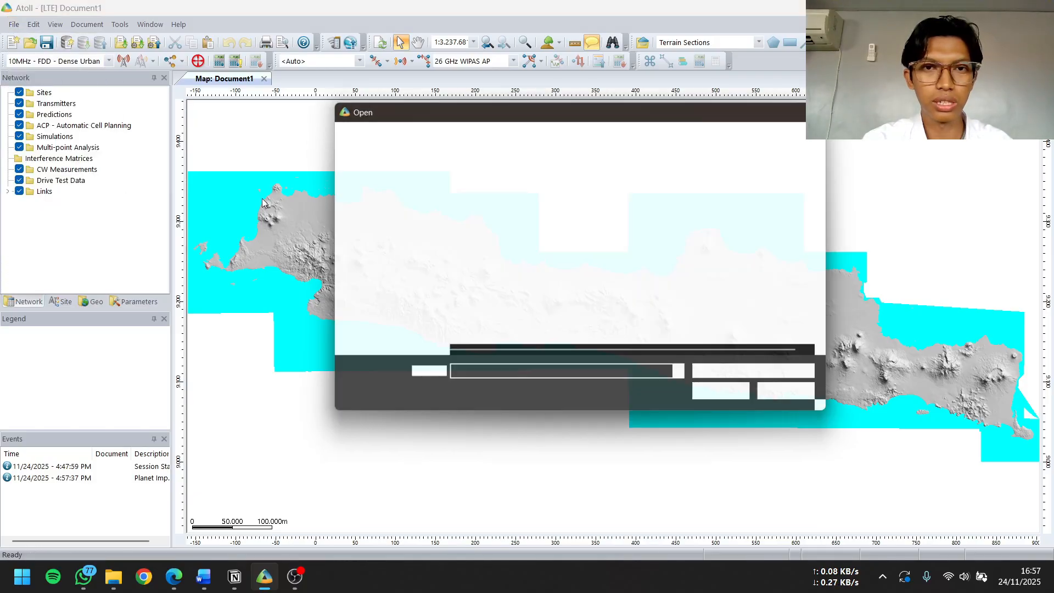
pyautogui.click(524, 135)
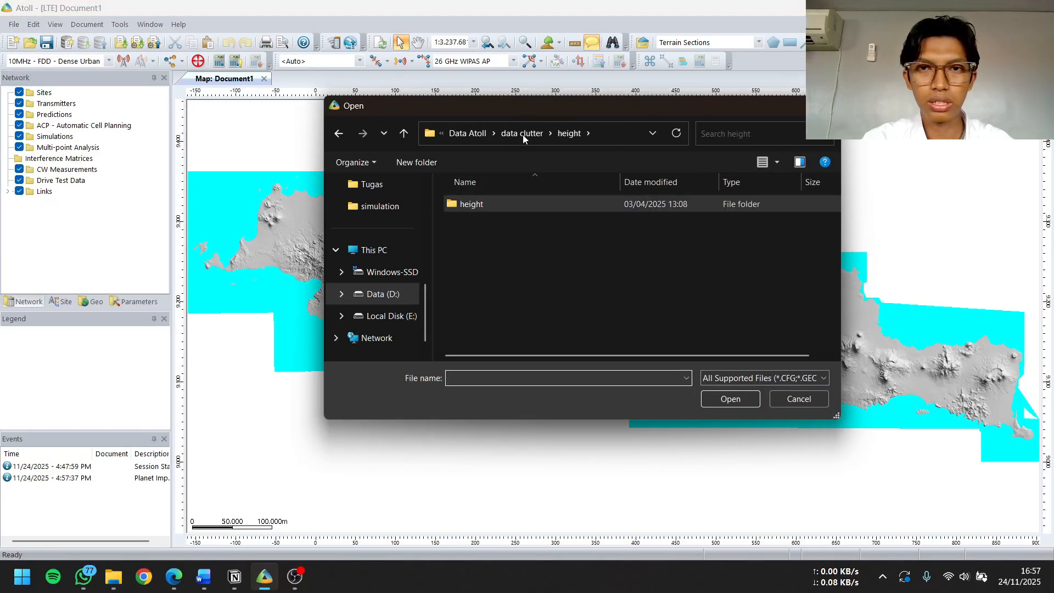
pyautogui.click(553, 133)
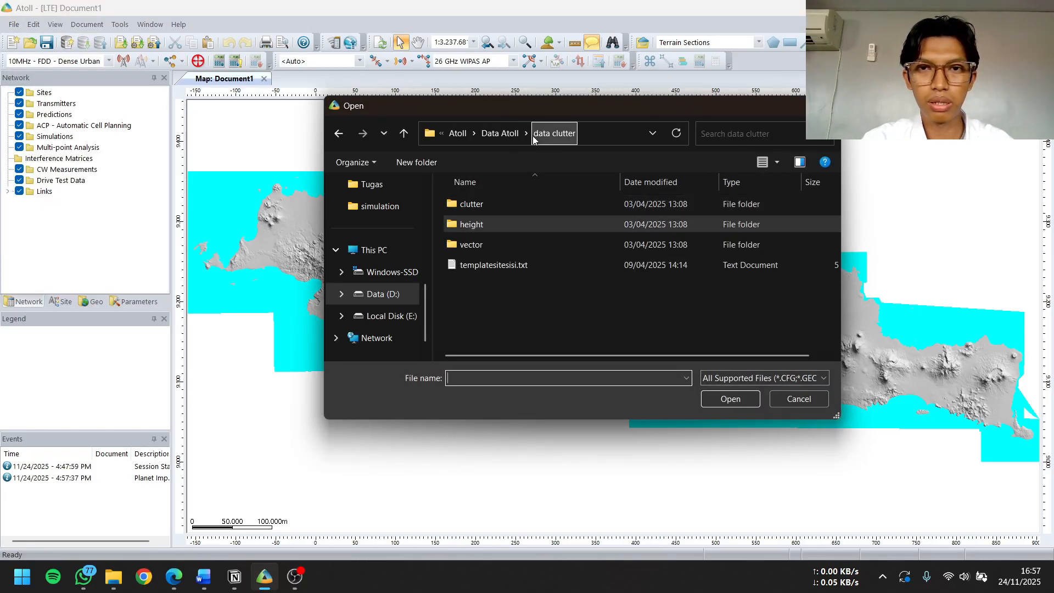
pyautogui.doubleClick(512, 203)
pyautogui.click(528, 206)
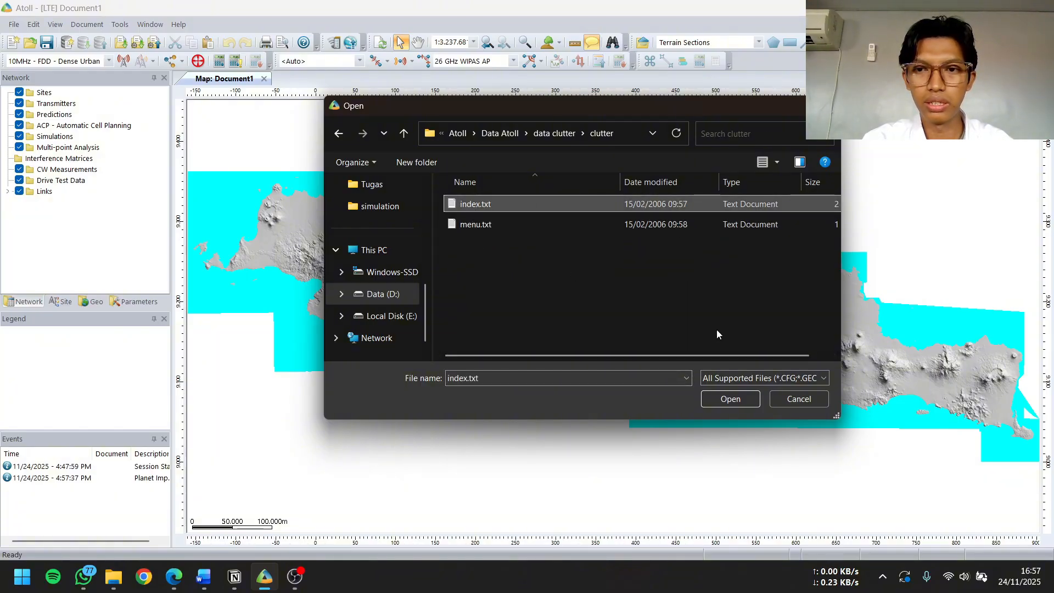
pyautogui.click(731, 401)
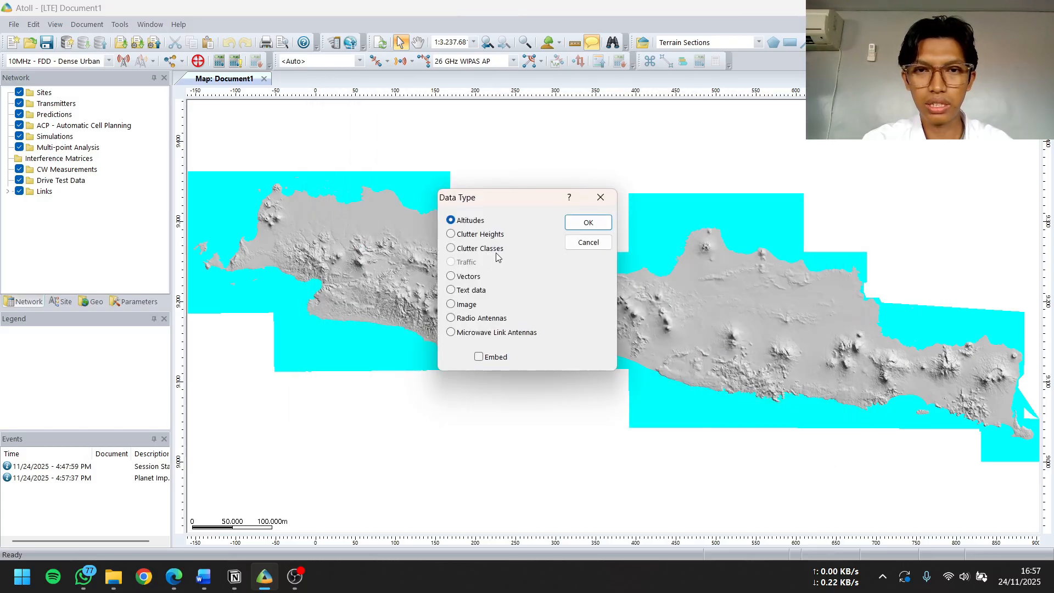
pyautogui.click(602, 229)
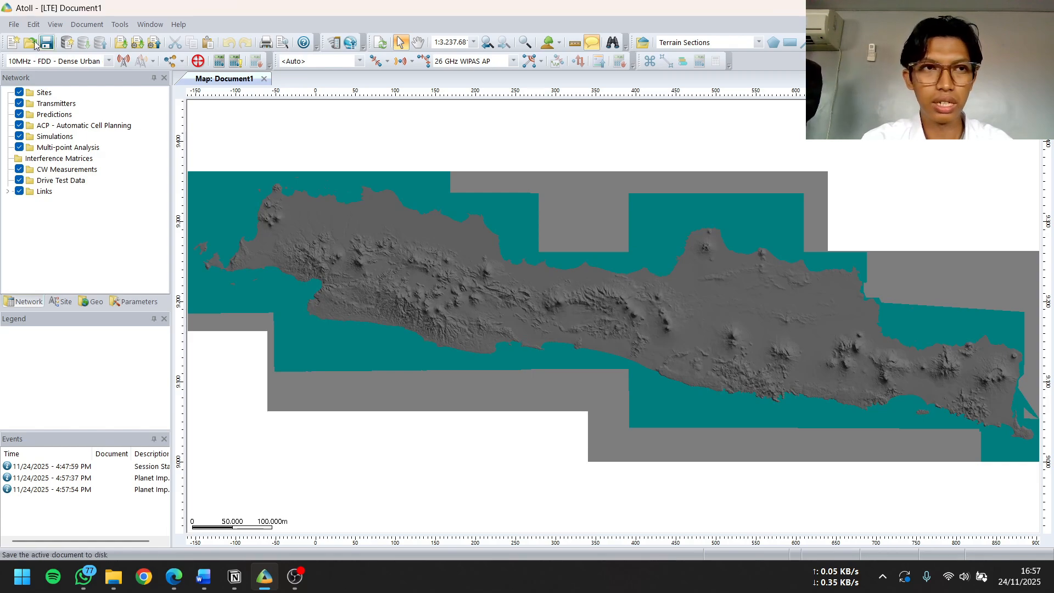
# Import index.txt from the clutter folder again, this time with the data type Clutter Heights
pyautogui.click(15, 26)
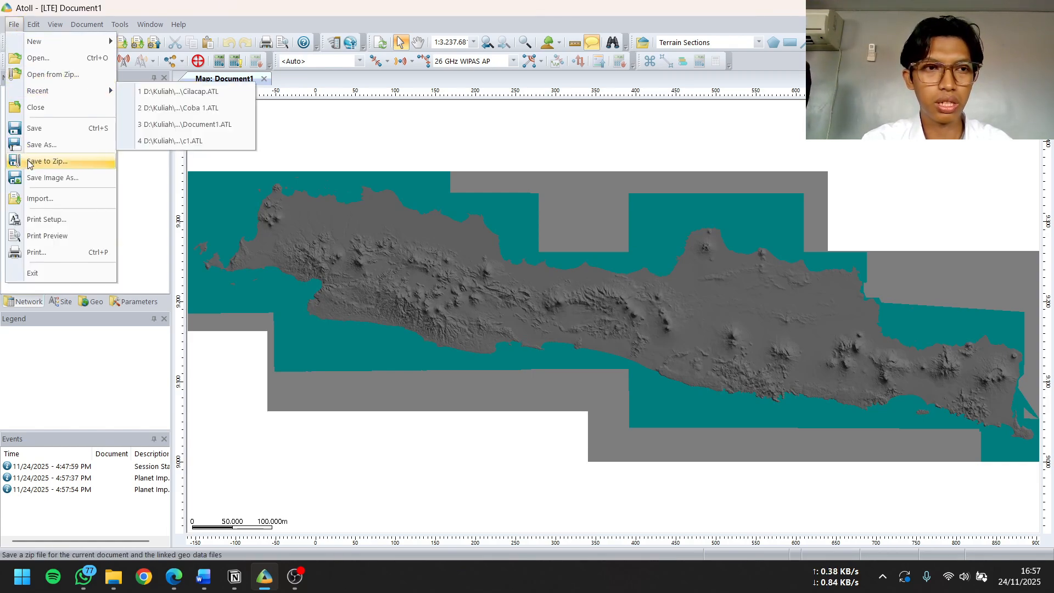
pyautogui.click(36, 199)
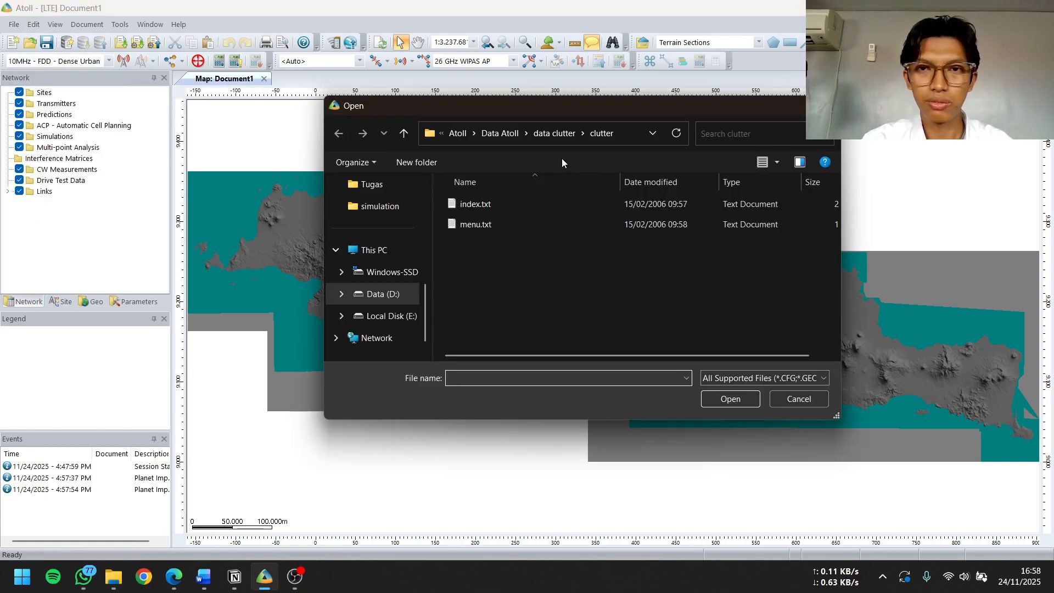
pyautogui.click(509, 205)
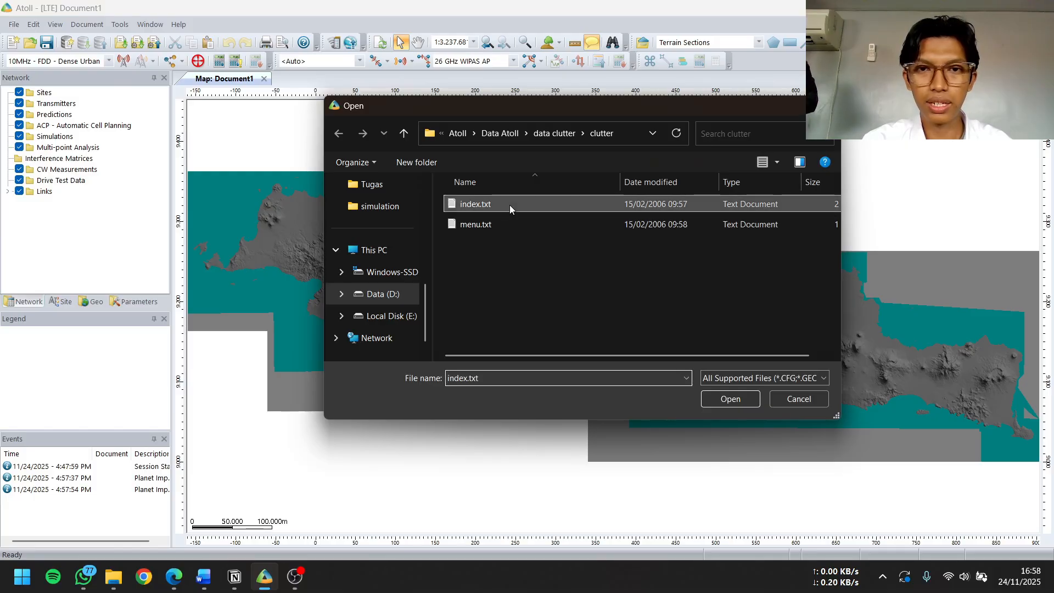
pyautogui.click(736, 402)
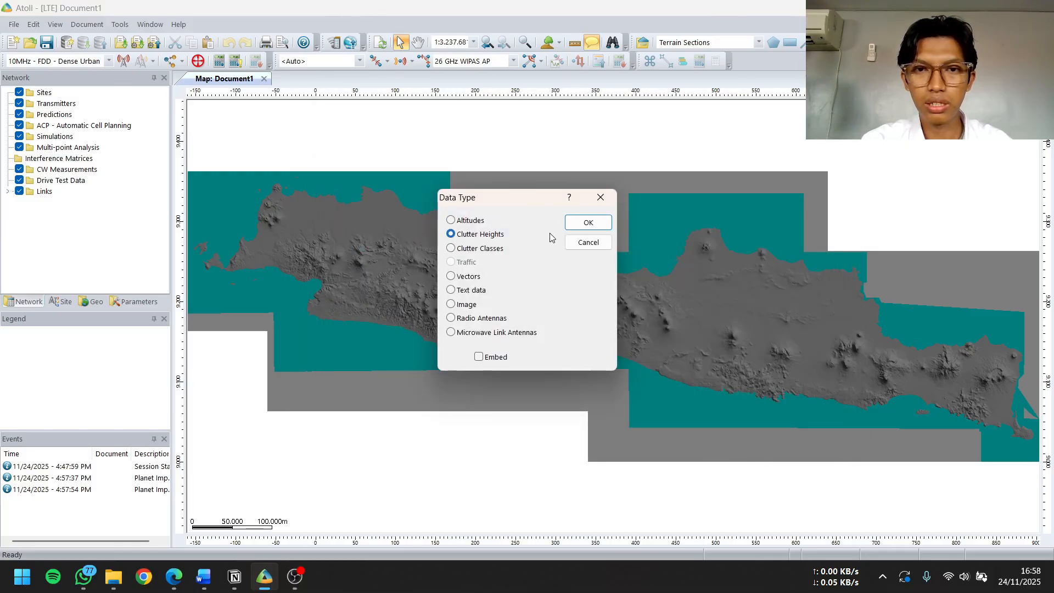
pyautogui.click(587, 222)
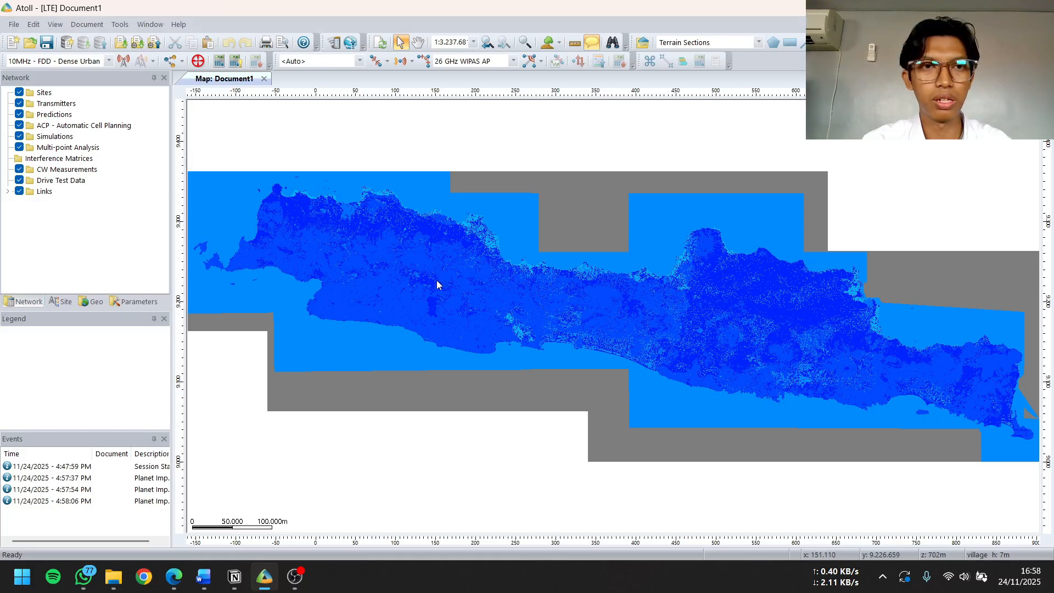
# Import the vector files VJAWA_Jalan1.TAB and VJAWA_Jalan2.TAB from Data Atoll's map jawa folder into Geo
pyautogui.click(13, 24)
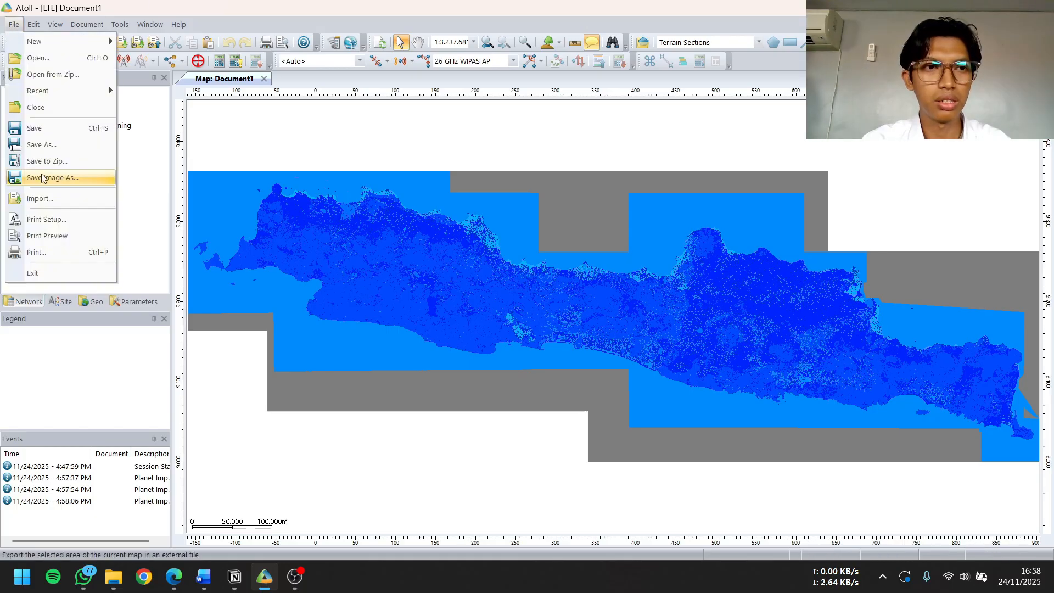
pyautogui.click(40, 198)
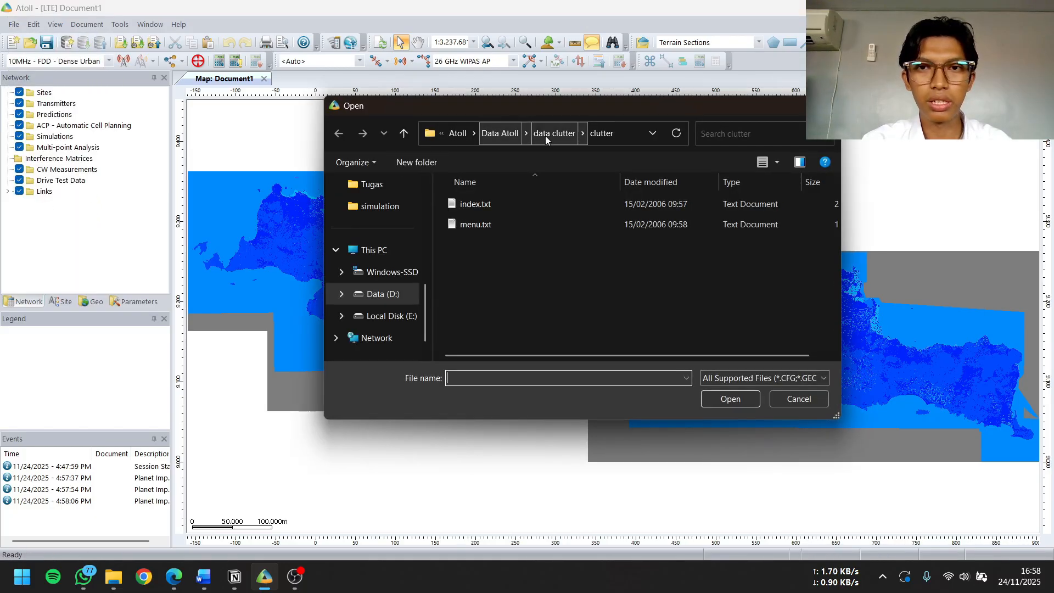
pyautogui.click(506, 135)
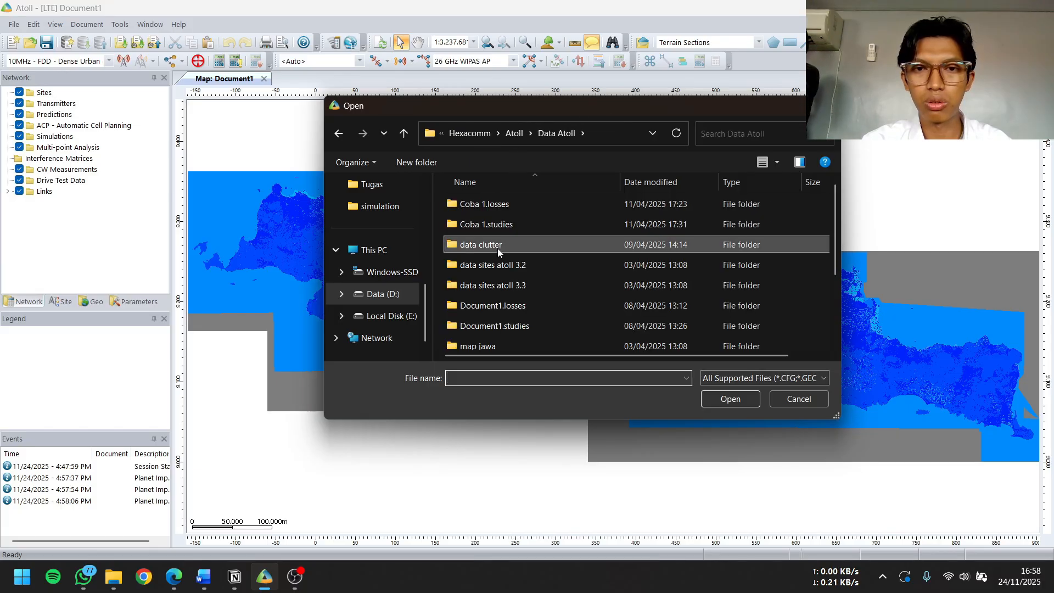
pyautogui.scroll(-1, 505, 269)
pyautogui.doubleClick(502, 301)
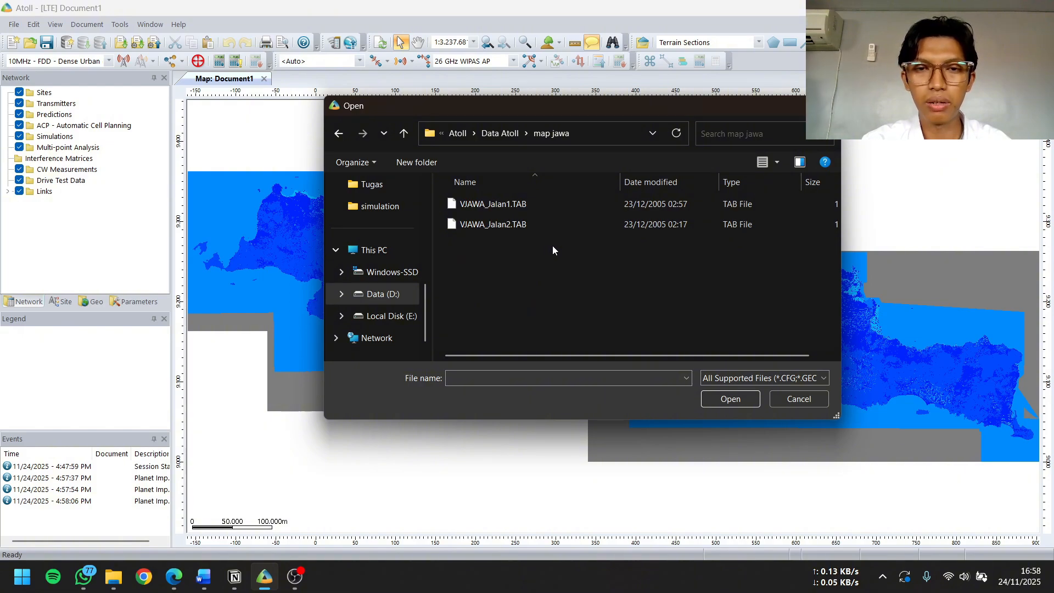
pyautogui.moveTo(555, 249); pyautogui.dragTo(511, 203)
pyautogui.click(730, 399)
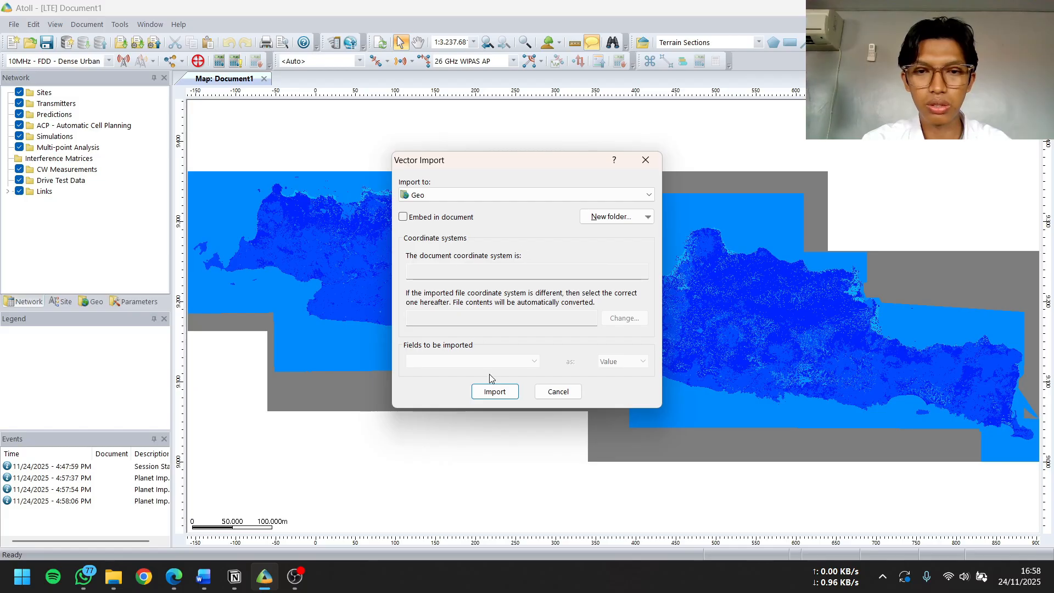
pyautogui.click(494, 392)
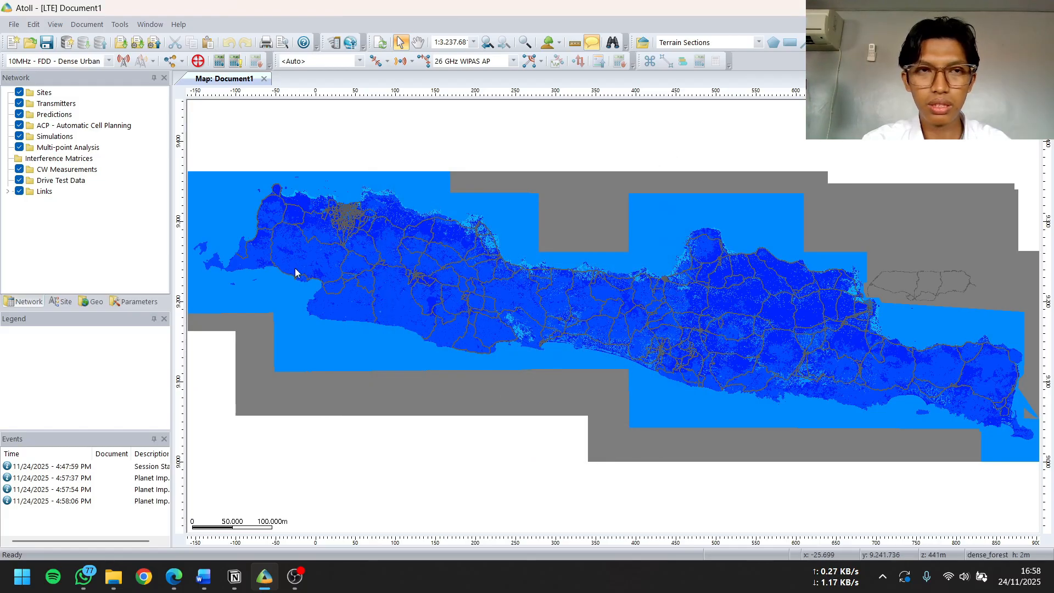
pyautogui.click(83, 25)
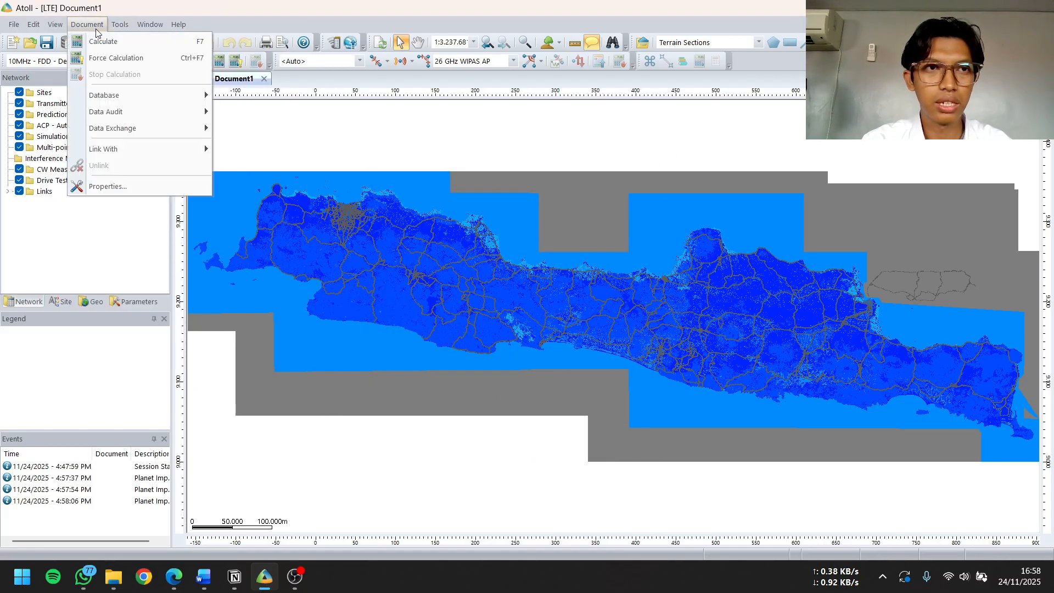
pyautogui.moveTo(128, 26)
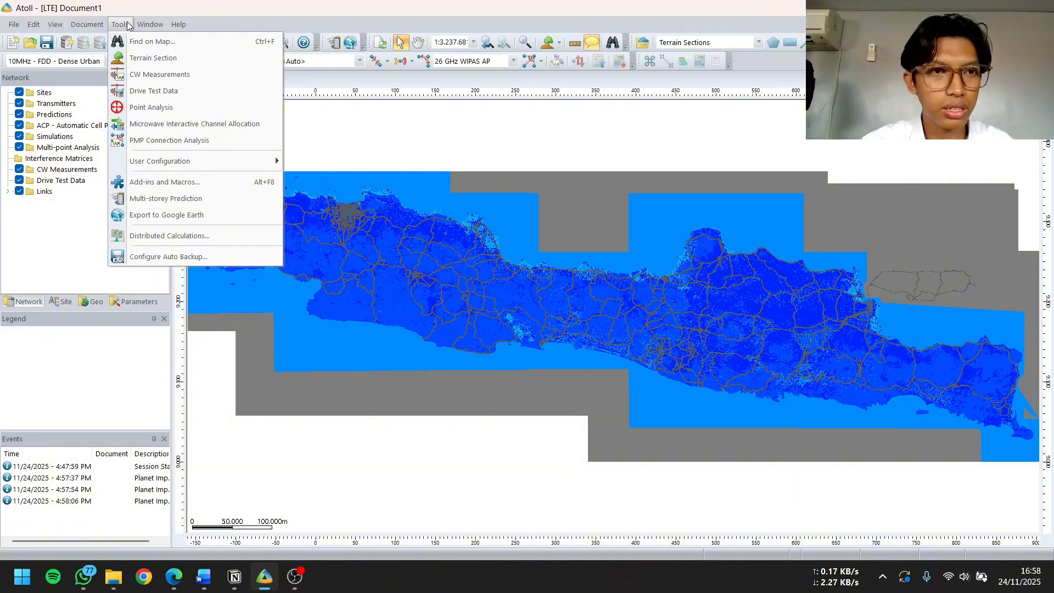
# Set the document's projection coordinate system to WGS 84 / UTM zone 49S from the WGS84 UTM zones
pyautogui.moveTo(92, 25)
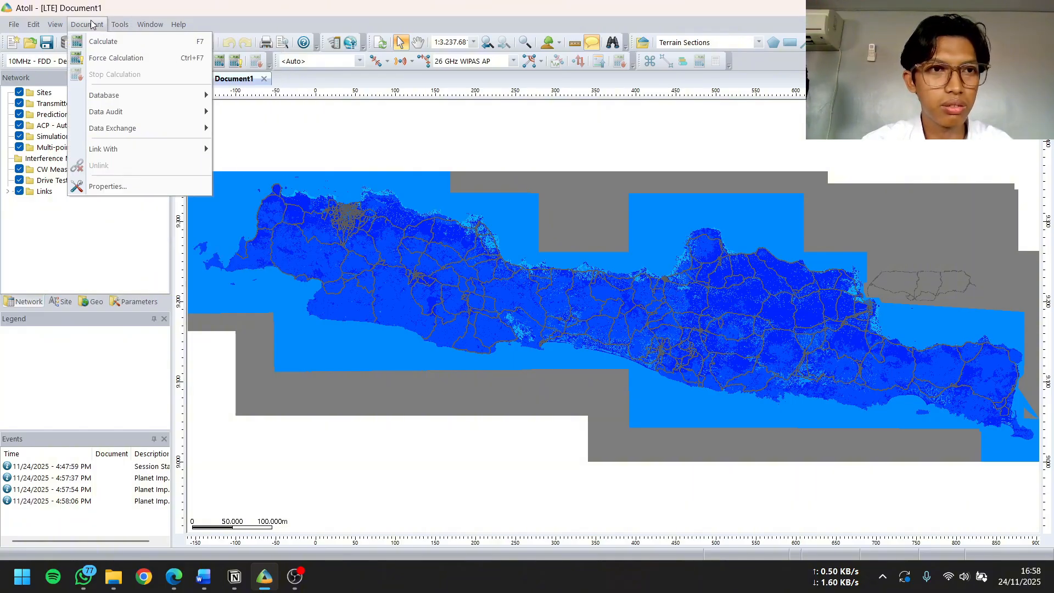
pyautogui.click(108, 186)
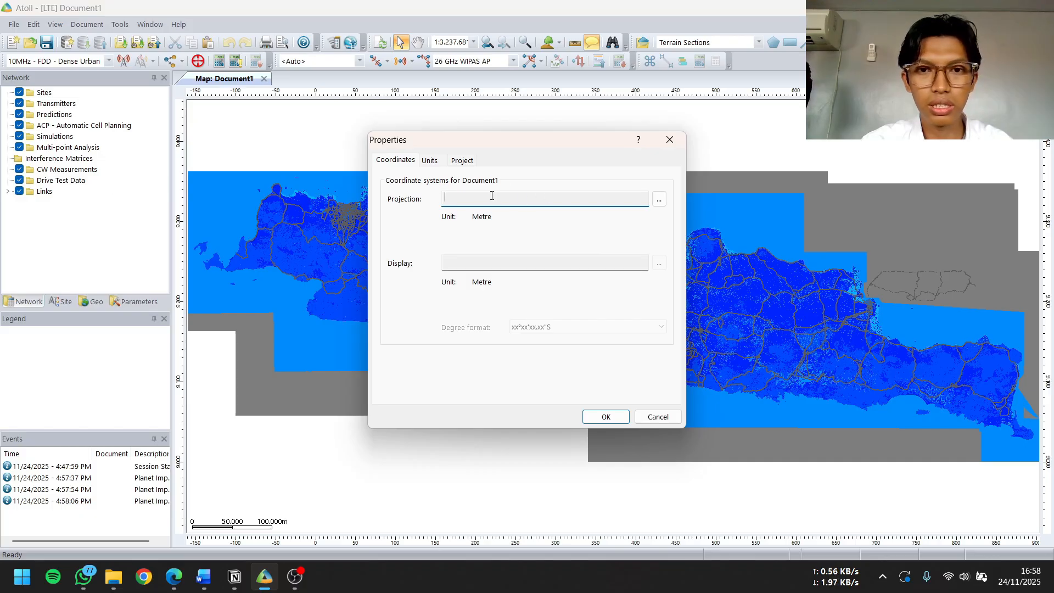
pyautogui.click(660, 200)
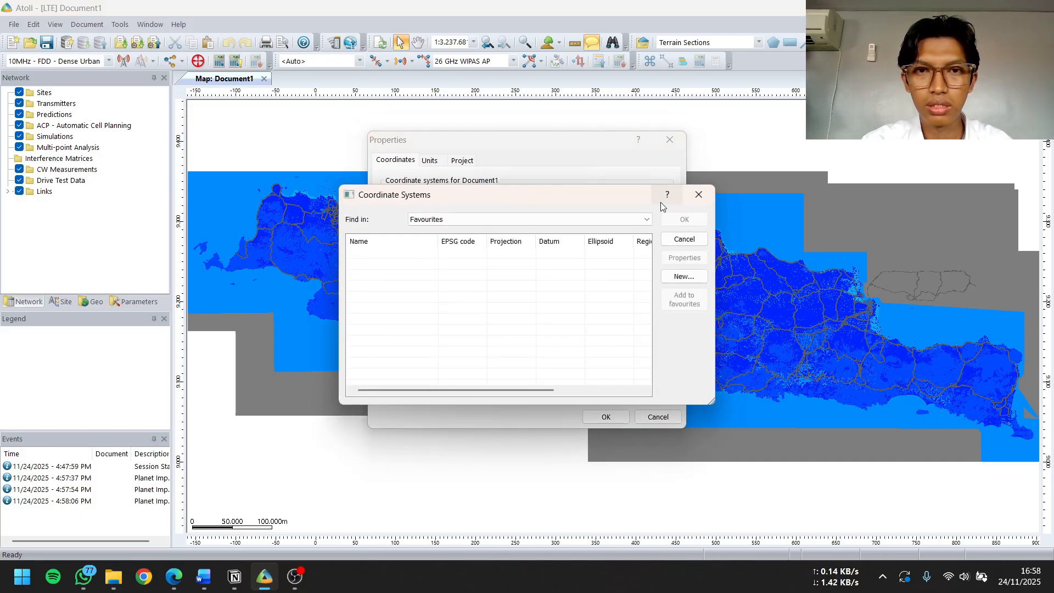
pyautogui.click(698, 194)
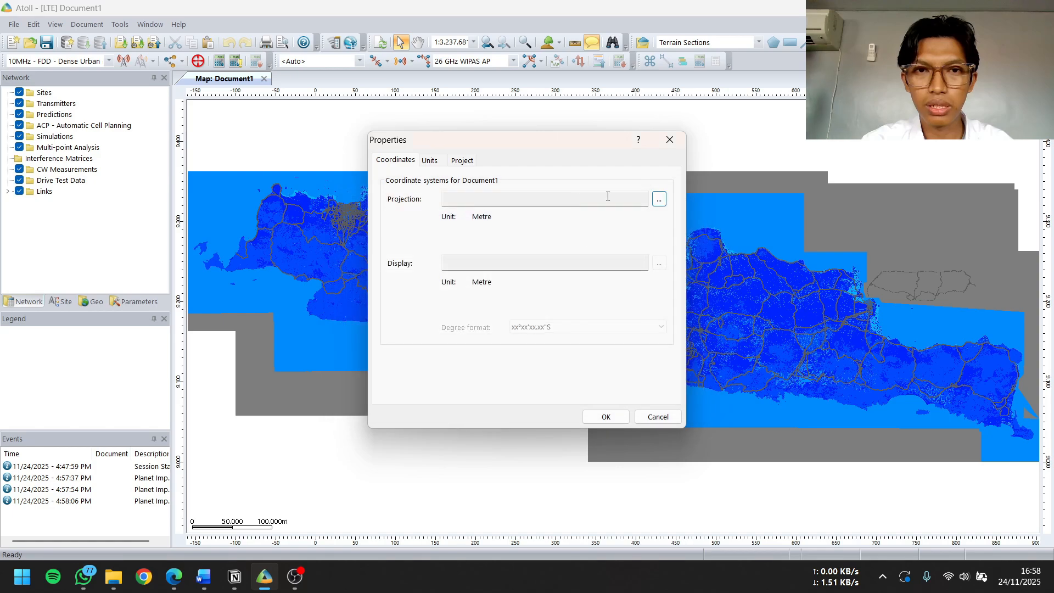
pyautogui.click(659, 200)
pyautogui.click(626, 219)
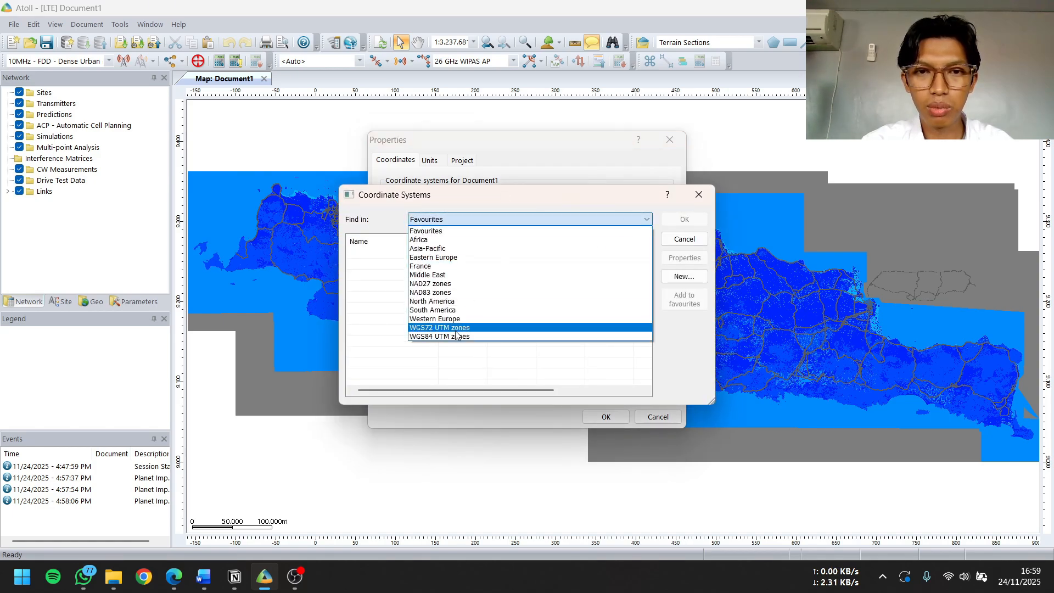
pyautogui.click(456, 336)
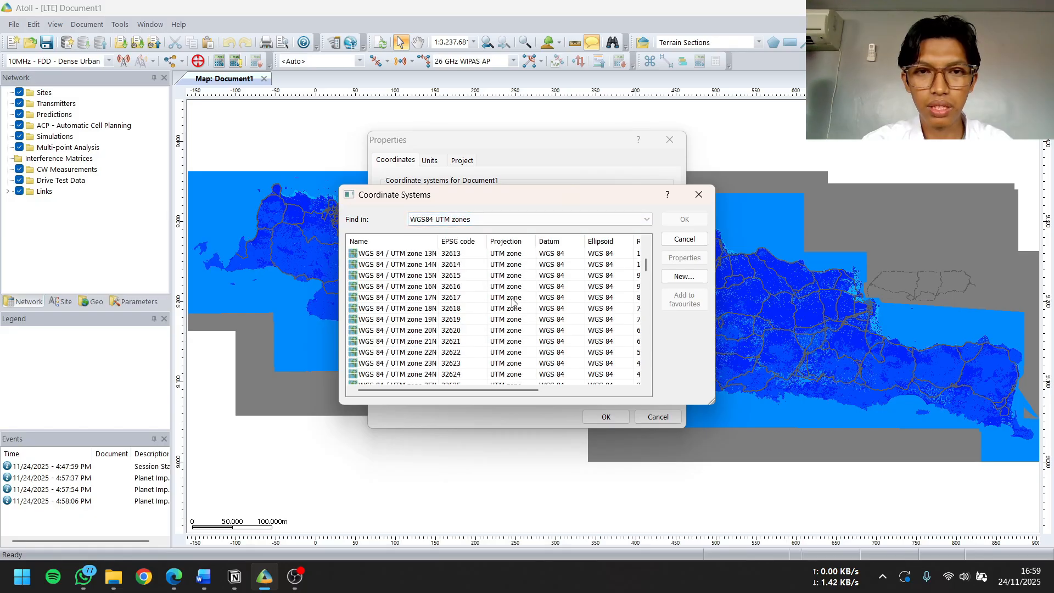
pyautogui.scroll(-3, 512, 301)
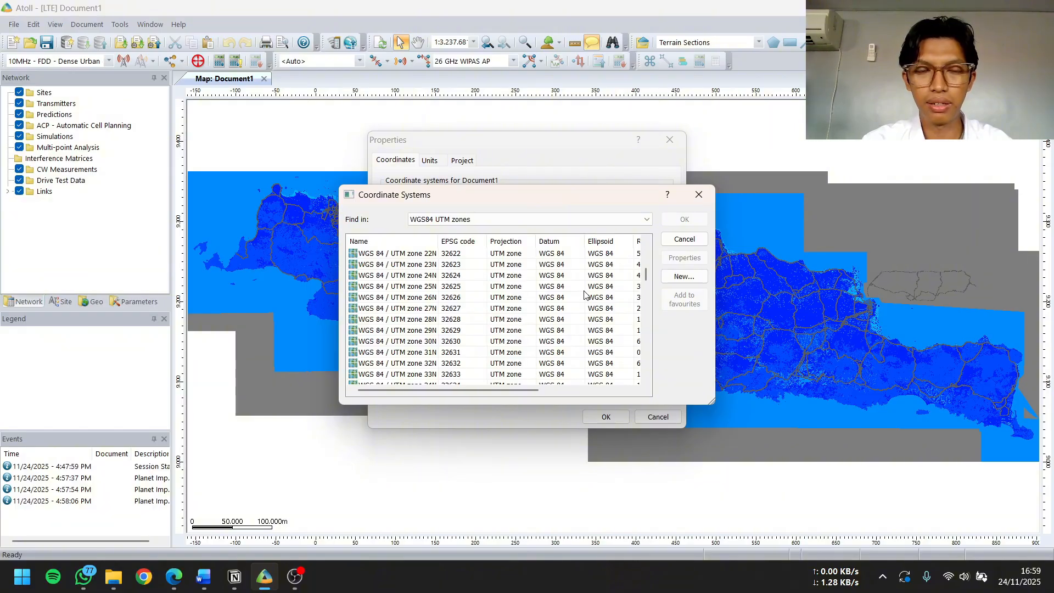
pyautogui.scroll(-8, 583, 297)
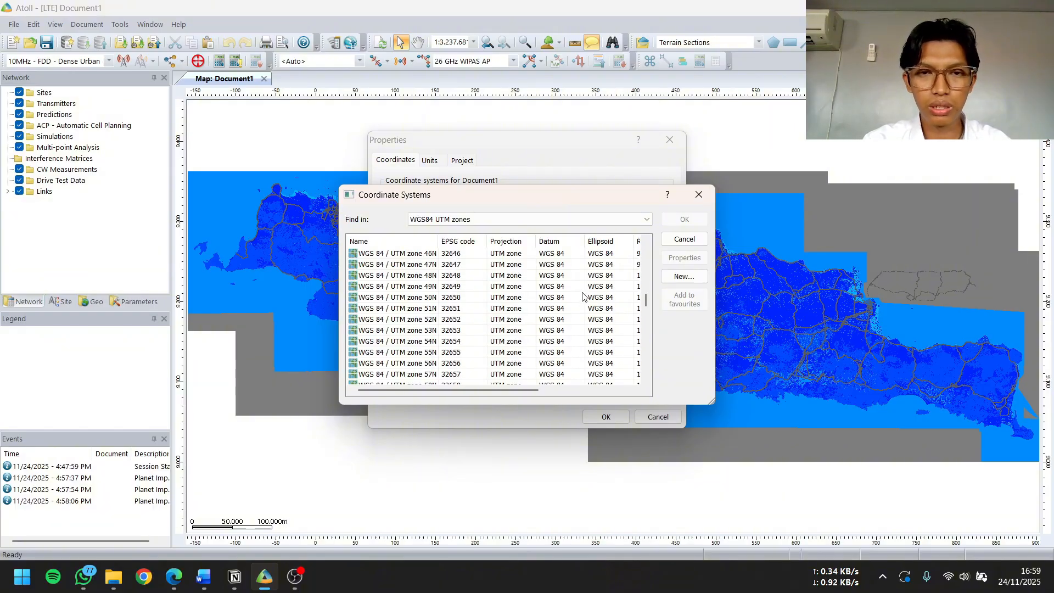
pyautogui.scroll(-8, 583, 297)
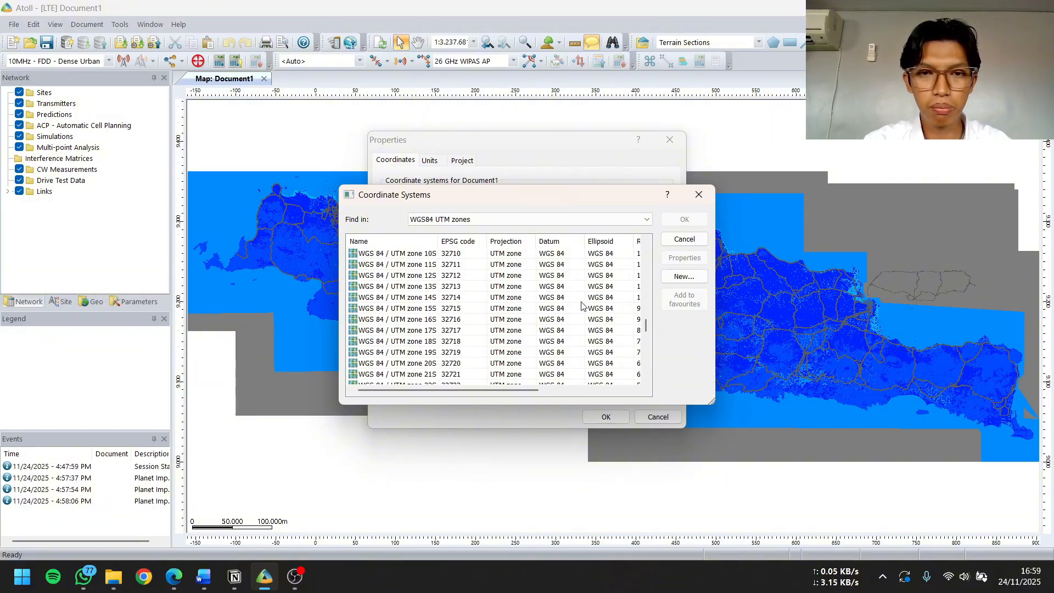
pyautogui.scroll(-7, 583, 311)
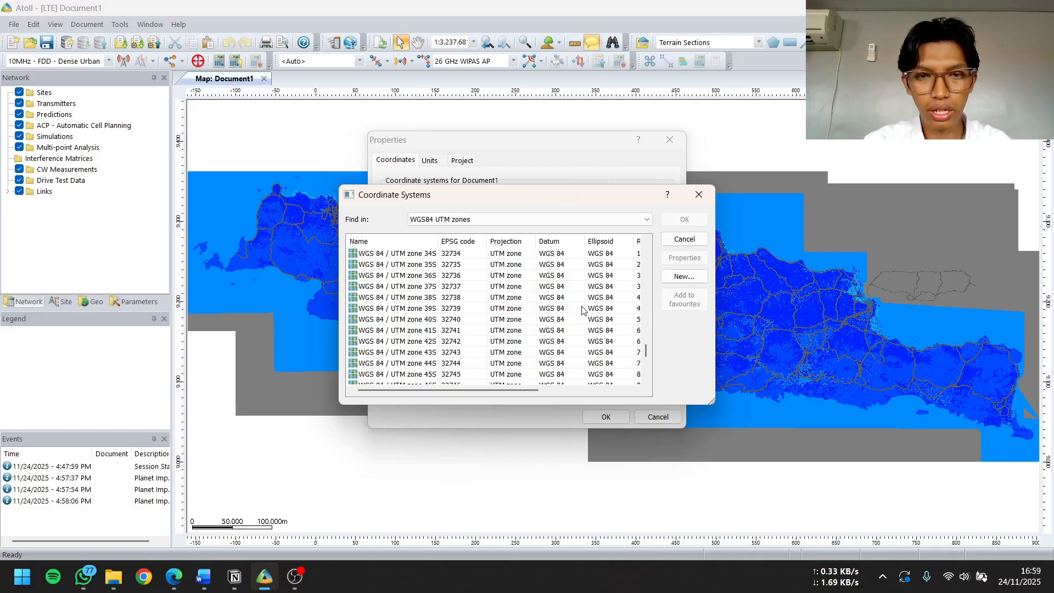
pyautogui.scroll(-4, 559, 316)
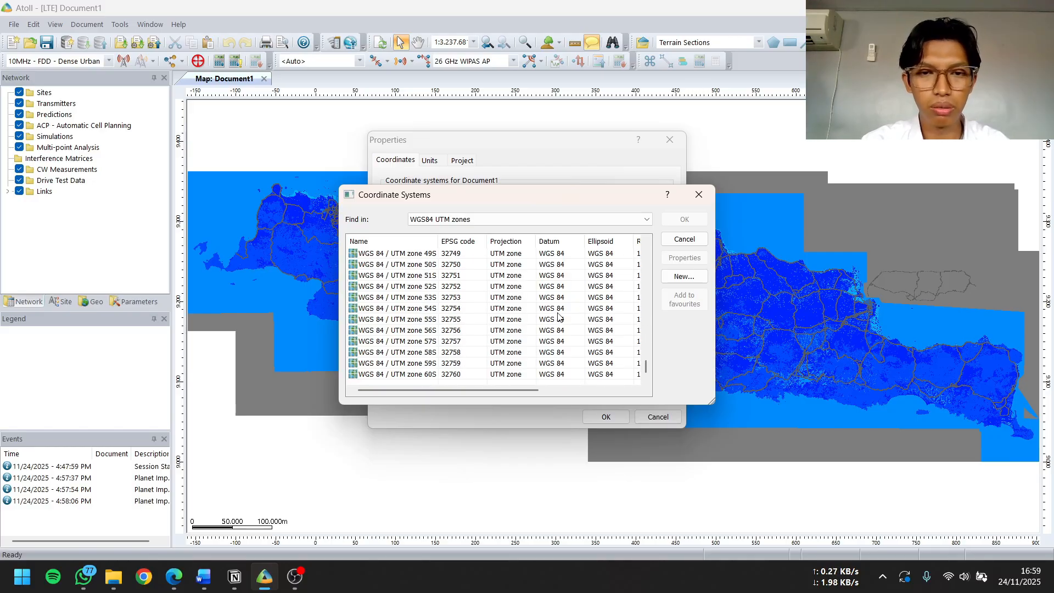
pyautogui.scroll(1, 551, 318)
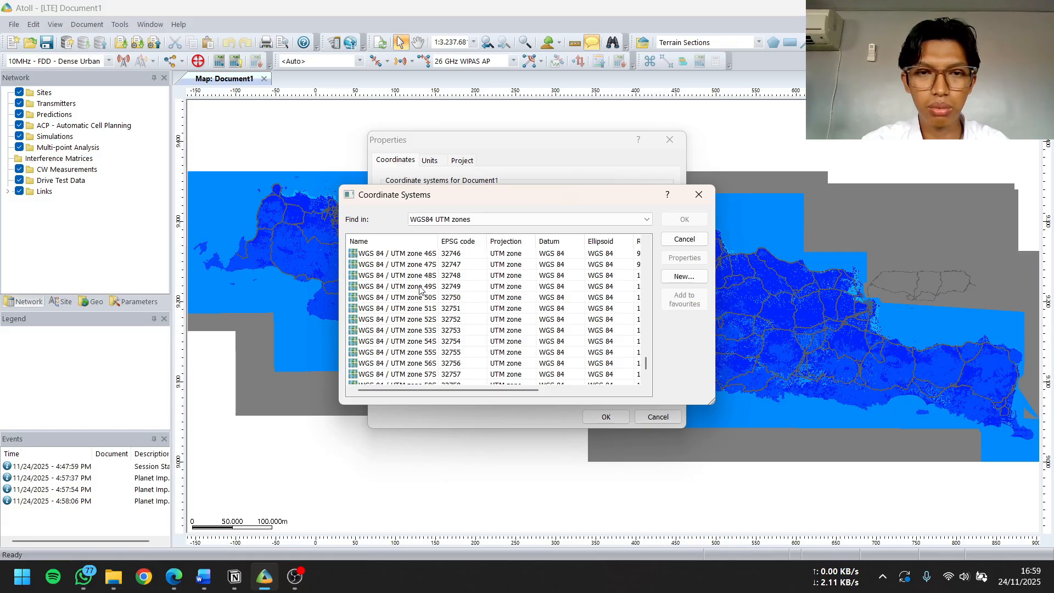
pyautogui.click(453, 286)
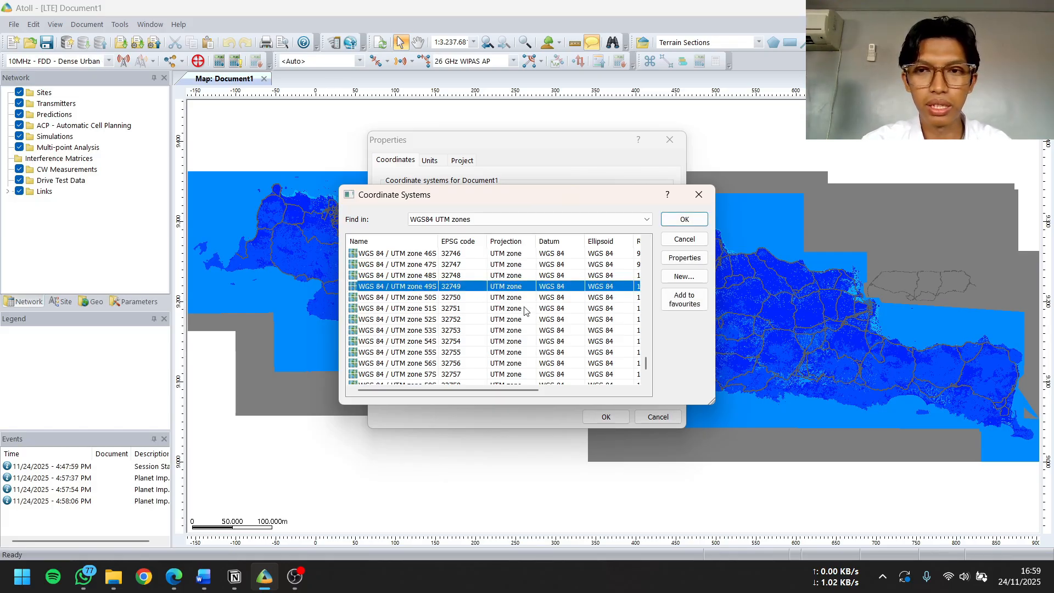
pyautogui.click(685, 219)
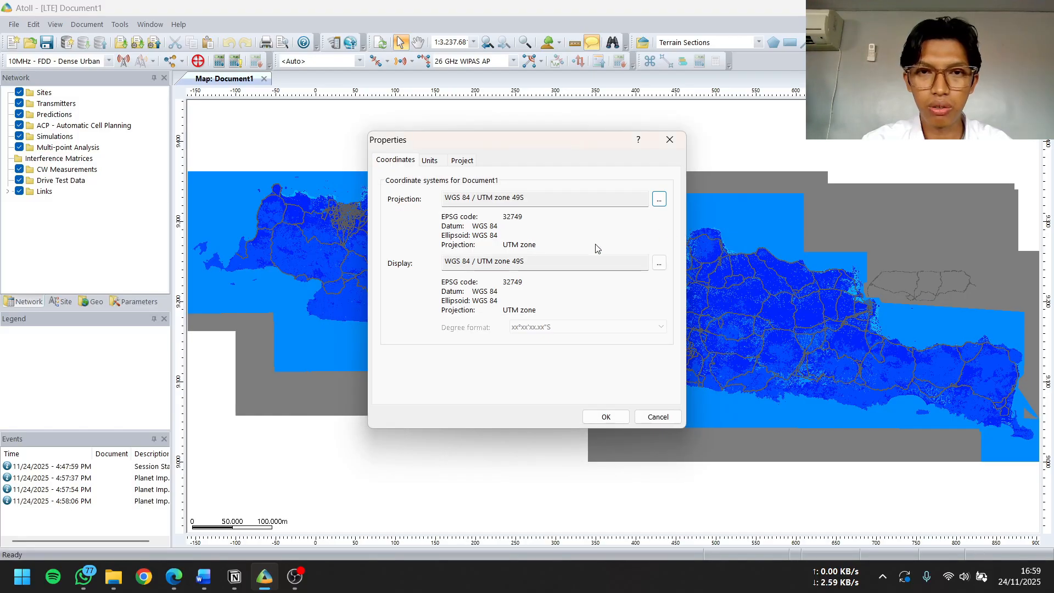
# Set the display coordinate system to WGS 84 with the degree format -xx.xxxxx and apply the document properties
pyautogui.click(660, 263)
pyautogui.scroll(20, 613, 307)
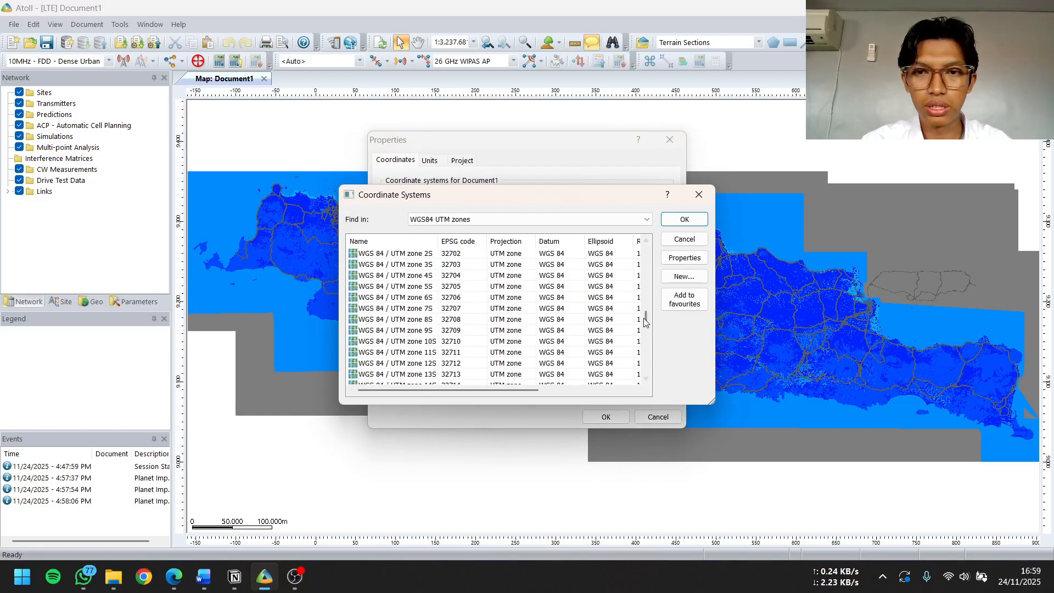
pyautogui.click(434, 255)
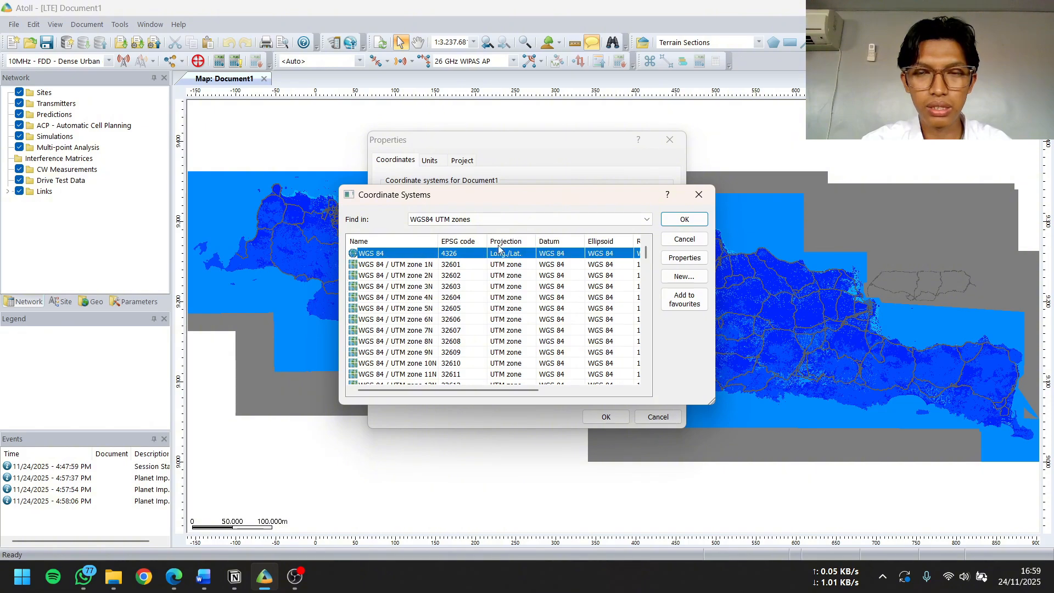
pyautogui.click(686, 221)
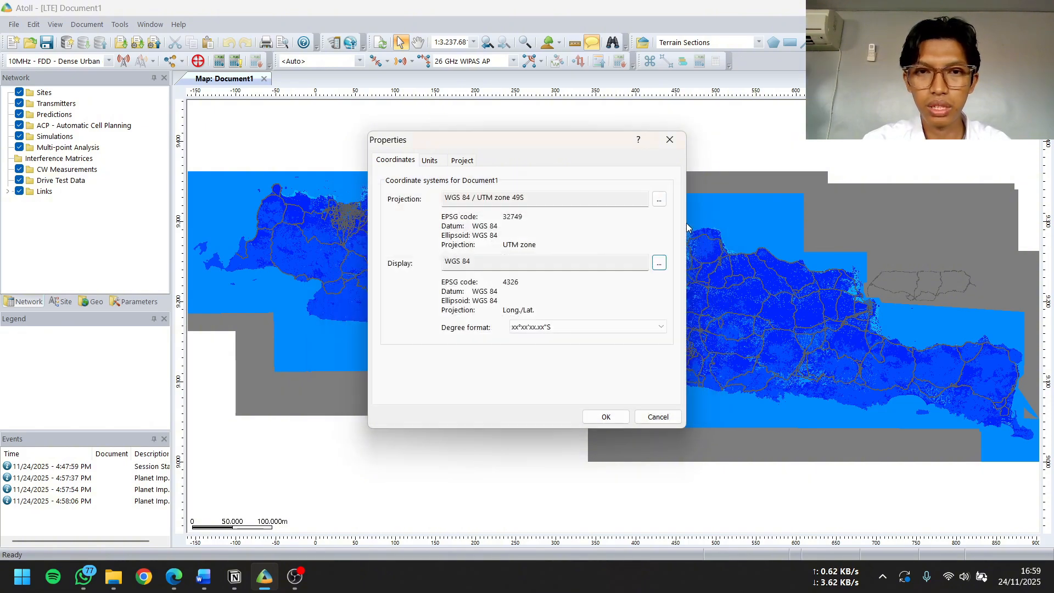
pyautogui.click(624, 328)
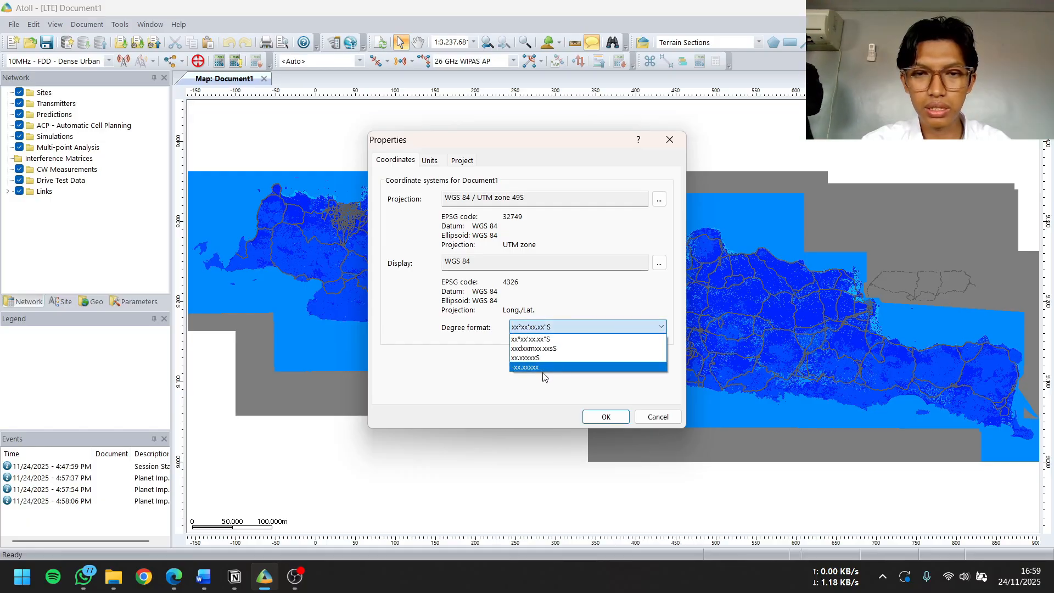
pyautogui.click(556, 368)
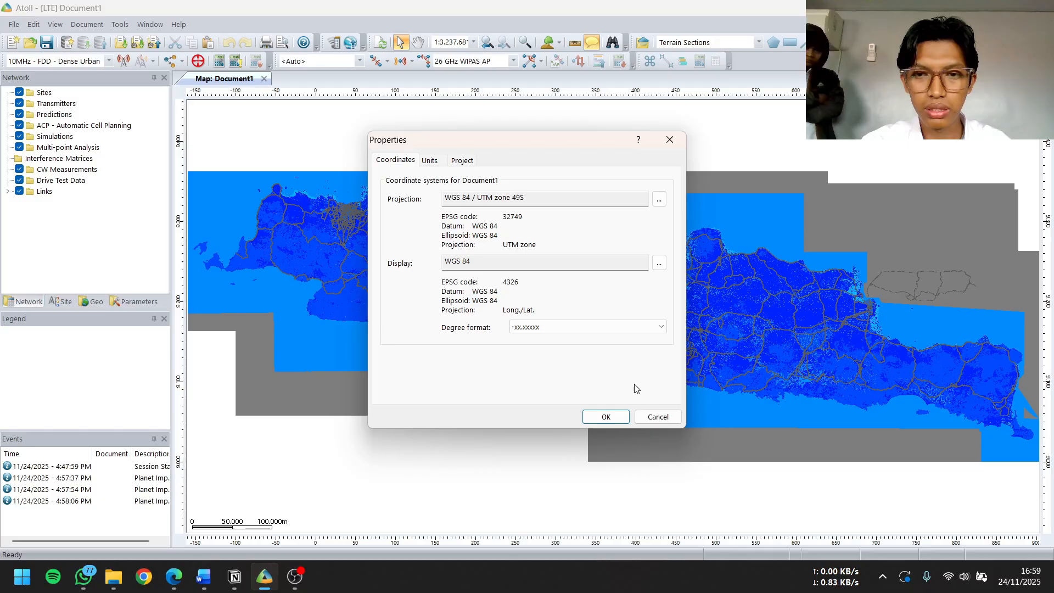
pyautogui.click(614, 416)
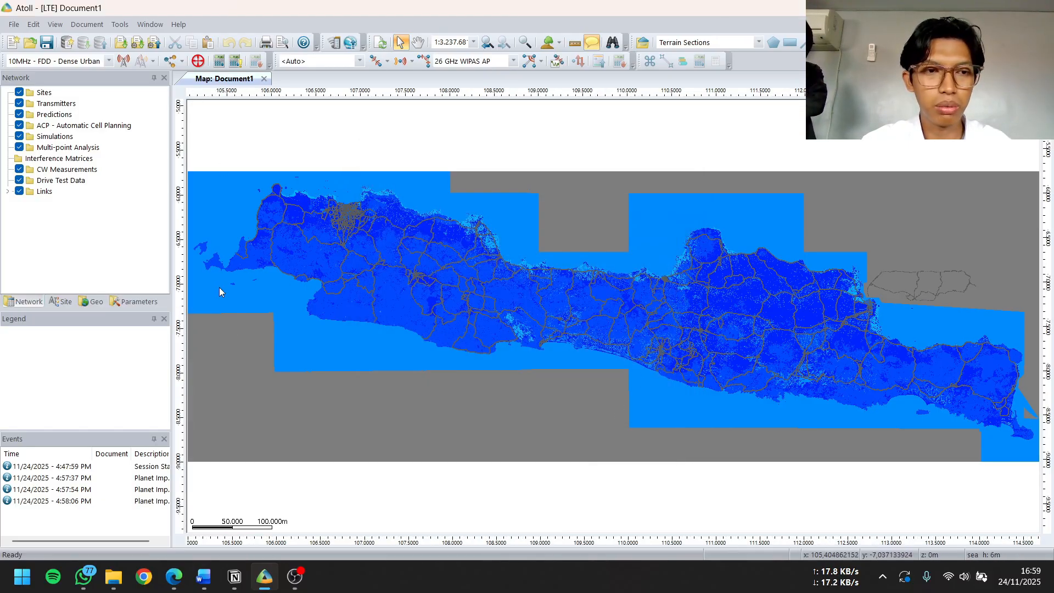
# Move Online Maps above VJAWA_Jalan2 so it is the first layer in Geo
pyautogui.click(134, 302)
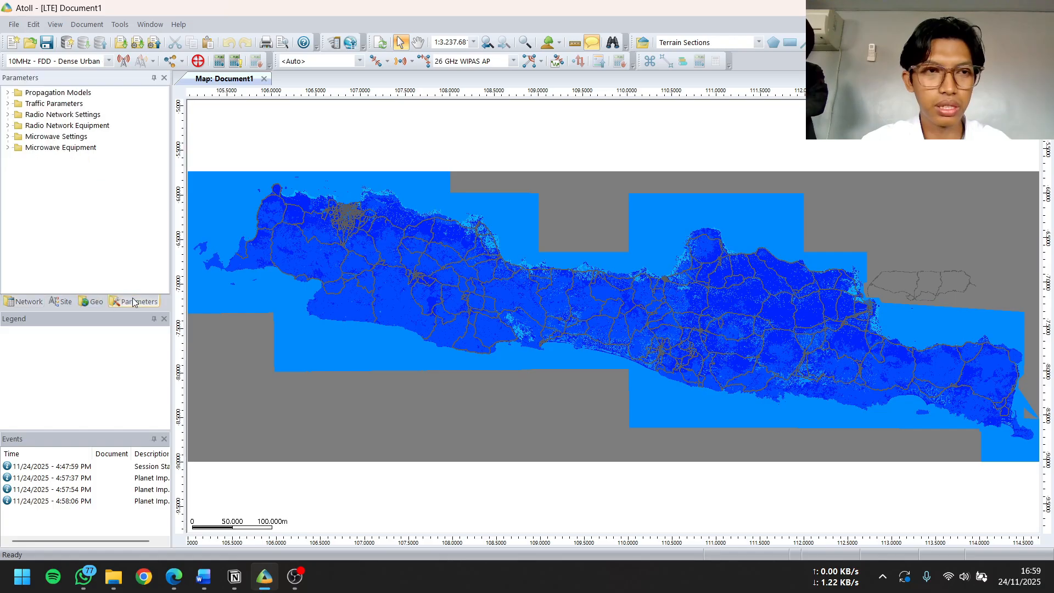
pyautogui.click(93, 302)
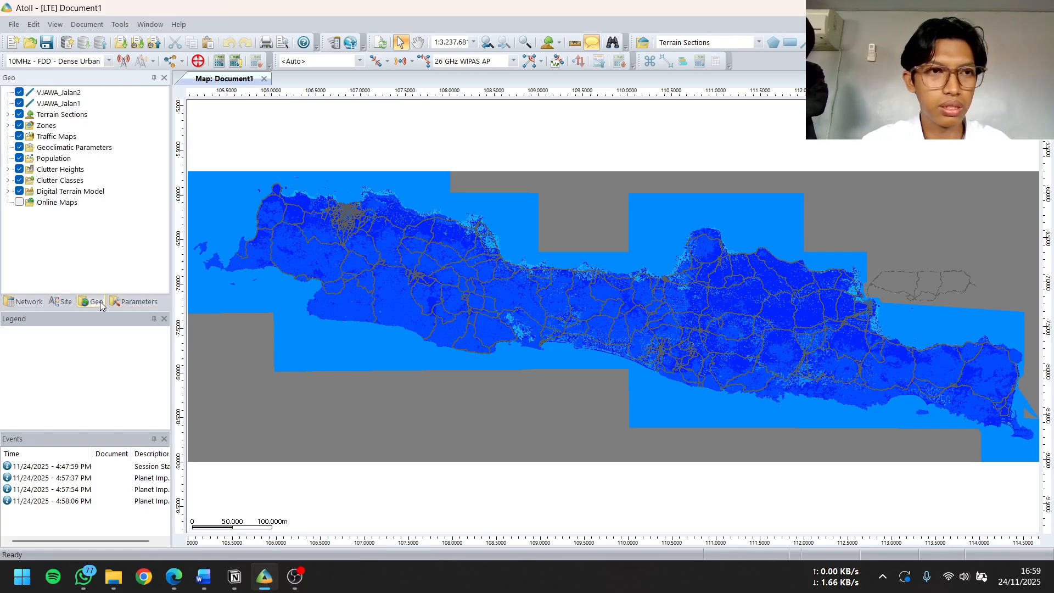
pyautogui.click(65, 206)
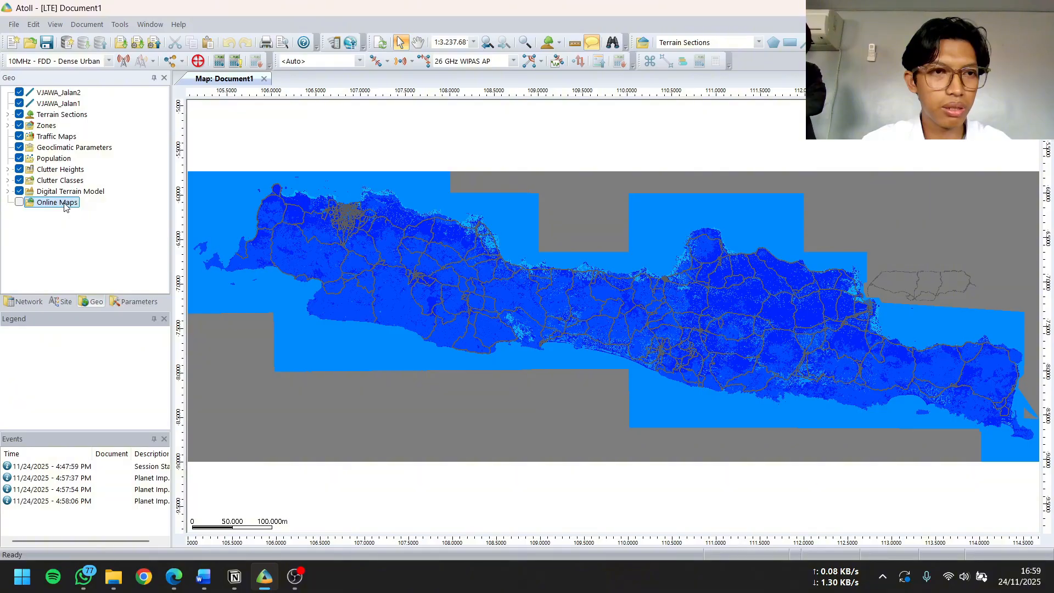
pyautogui.moveTo(70, 207); pyautogui.dragTo(80, 94)
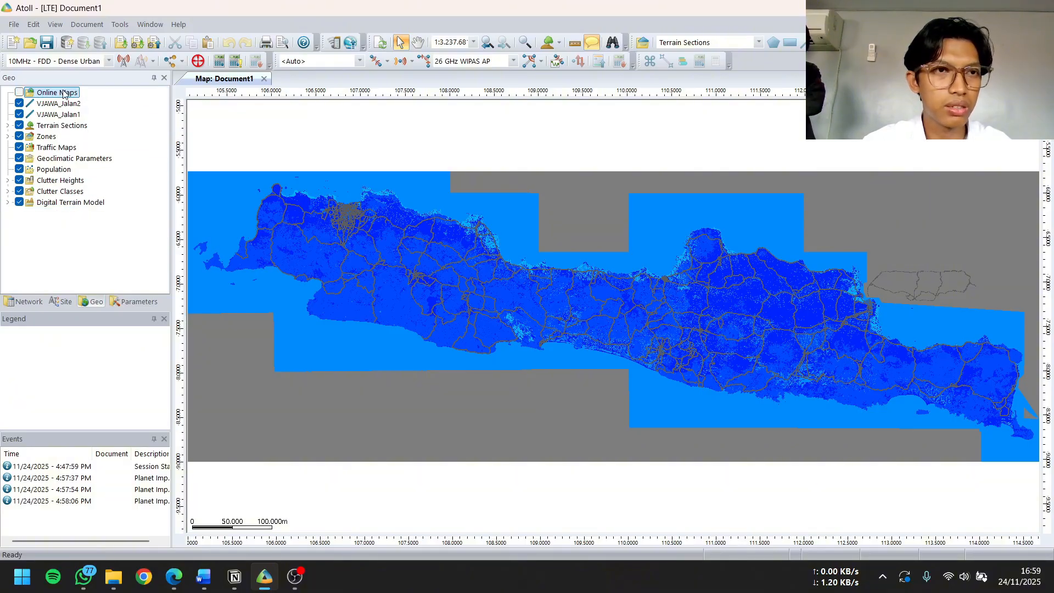
# Add the OpenStreetMap Standard Map tile server to Online Maps and make the Online Maps layer visible
pyautogui.rightClick(65, 95)
pyautogui.click(97, 107)
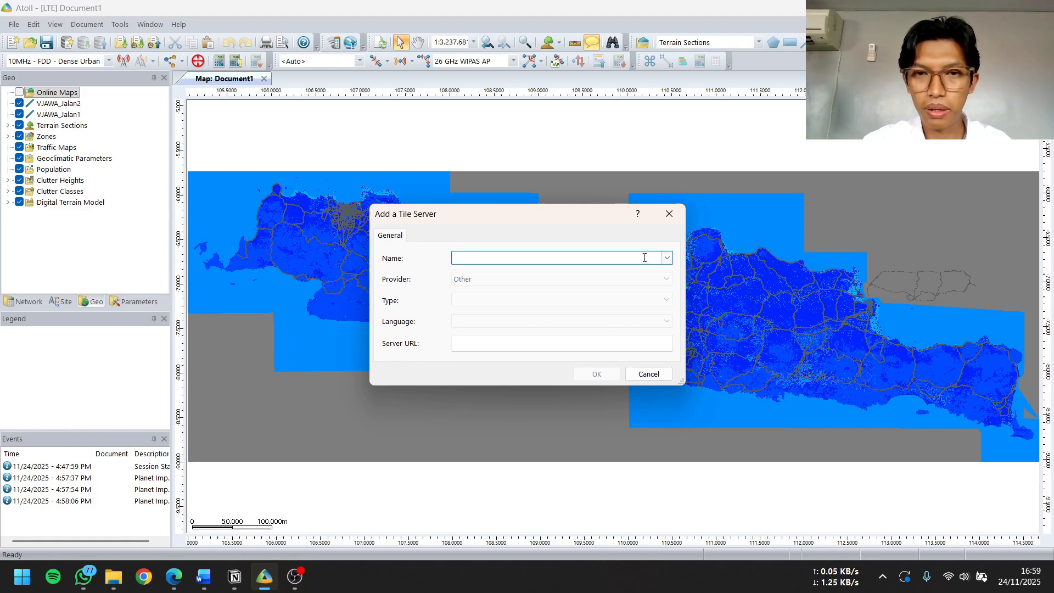
pyautogui.click(668, 259)
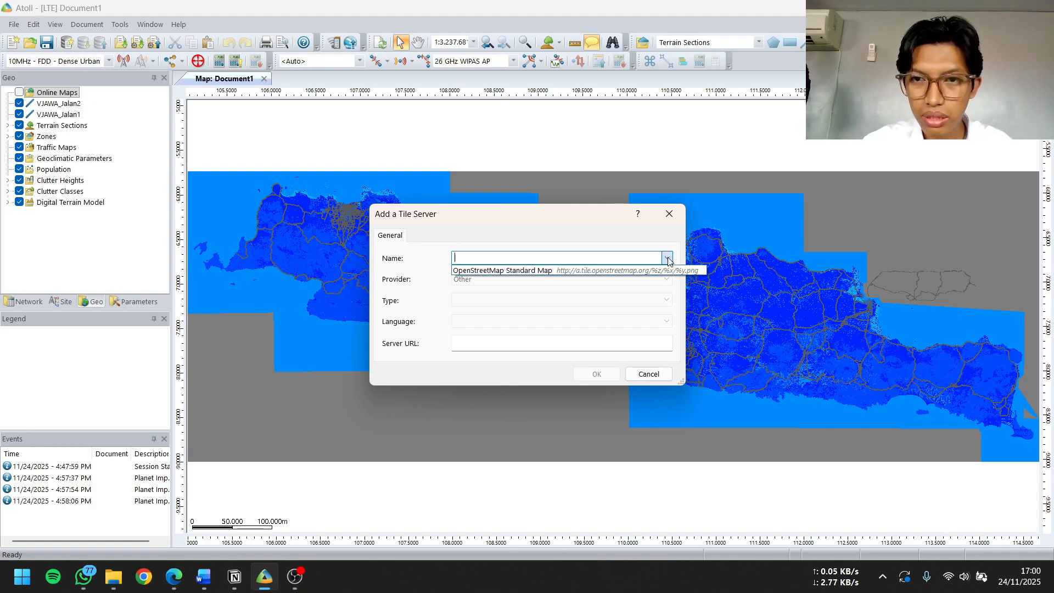
pyautogui.click(587, 271)
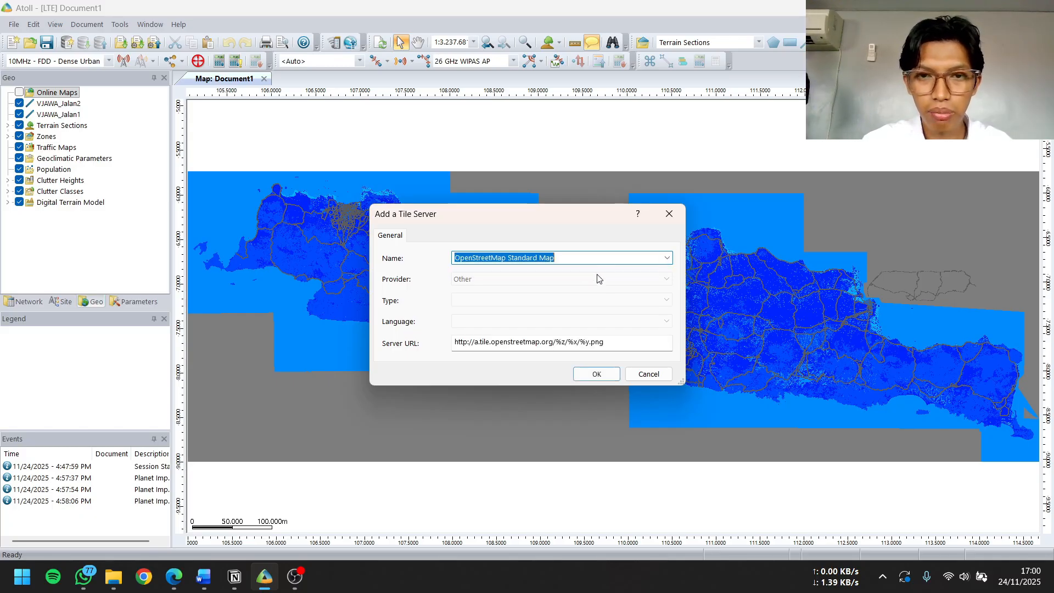
pyautogui.click(610, 374)
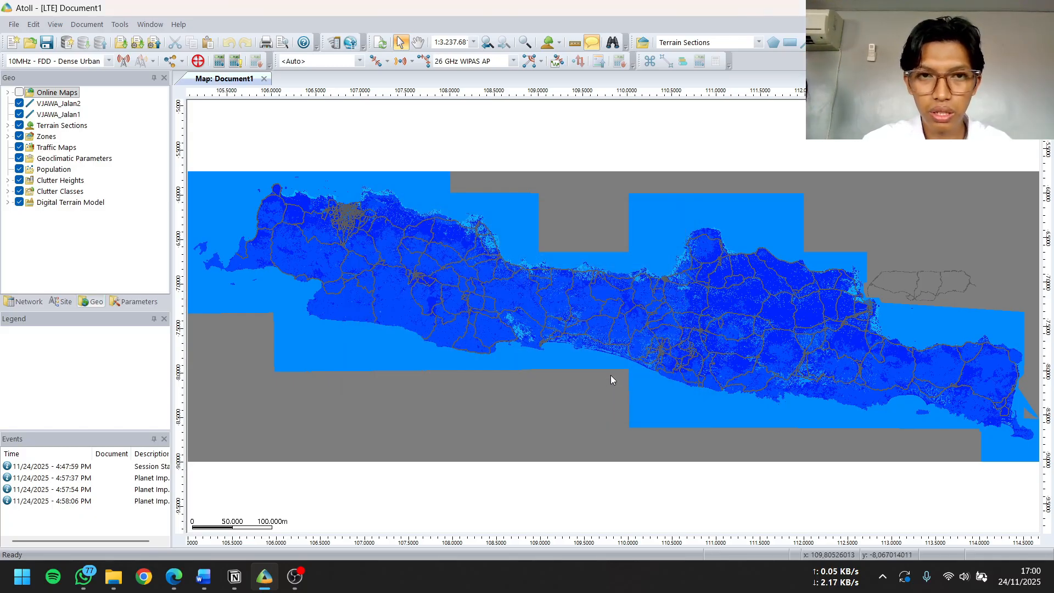
pyautogui.click(19, 93)
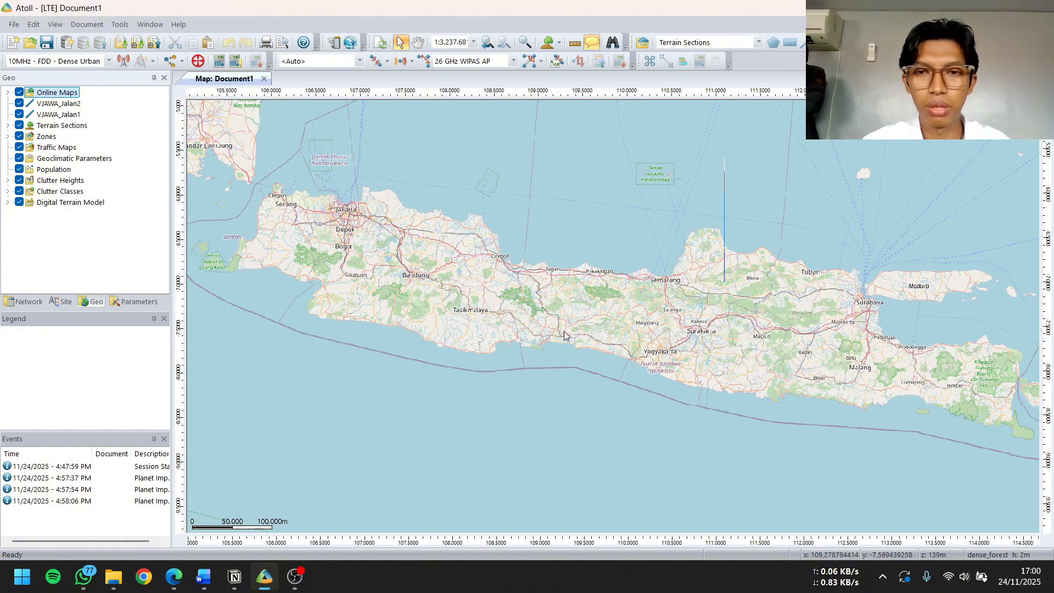
# Examine the online map of the Cilacap coastal area on Java's south coast at a scale of 1:100.000
pyautogui.moveTo(565, 333)
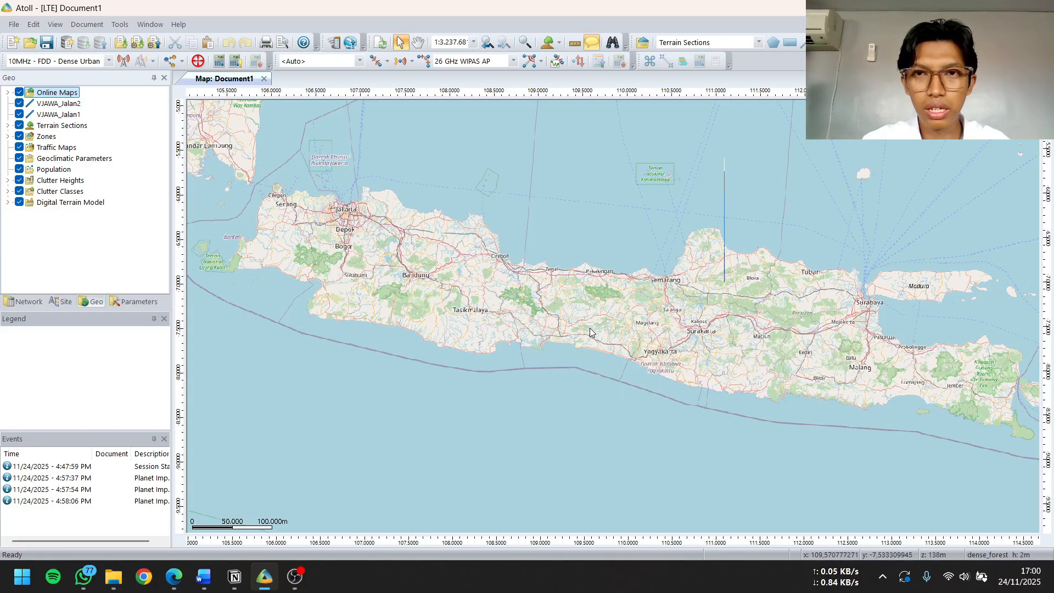
pyautogui.click(560, 327)
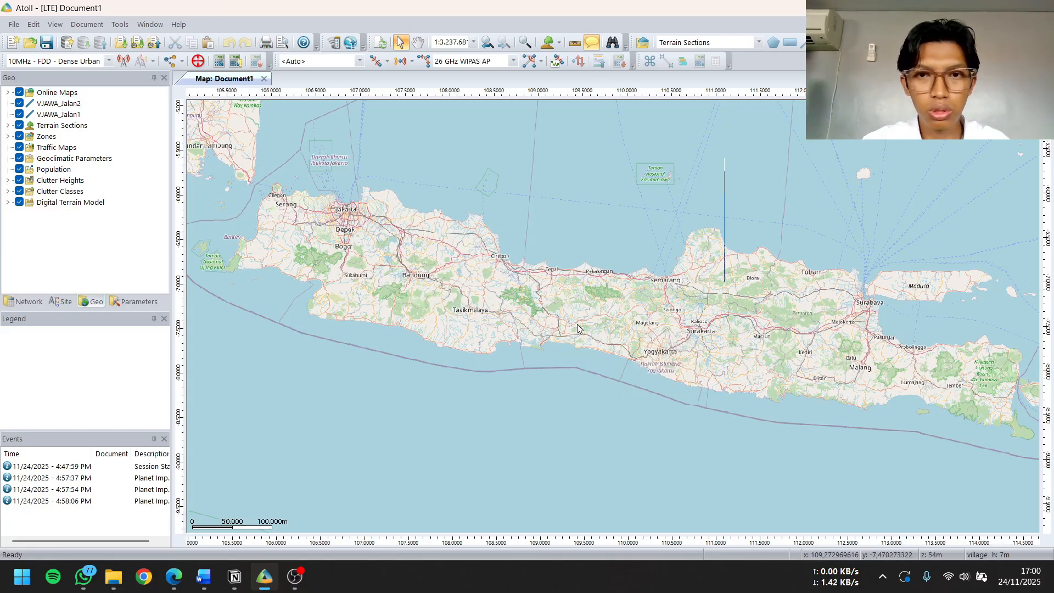
pyautogui.scroll(-3, 577, 325)
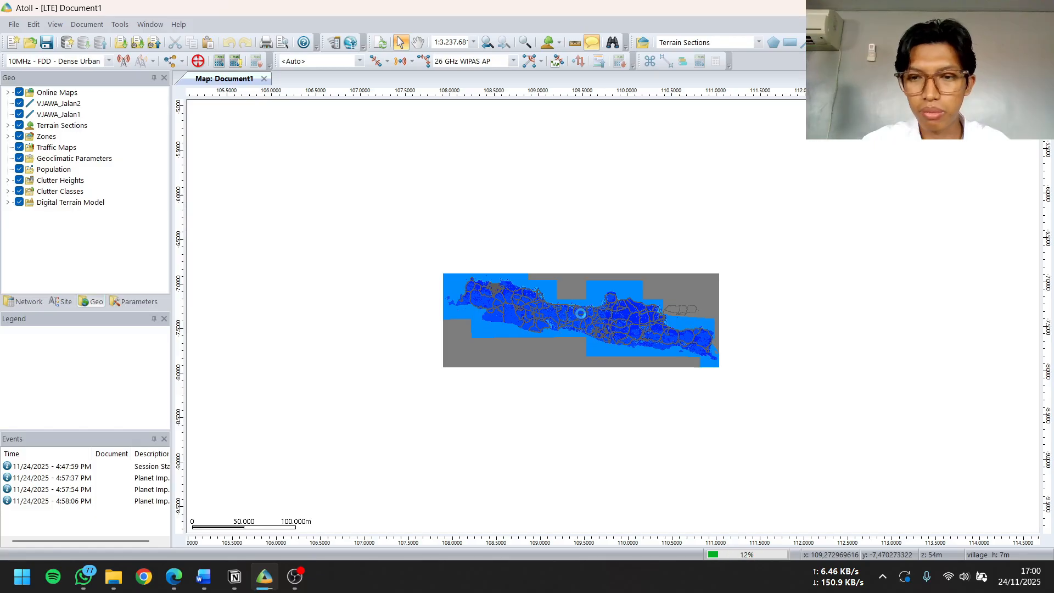
pyautogui.scroll(3, 576, 317)
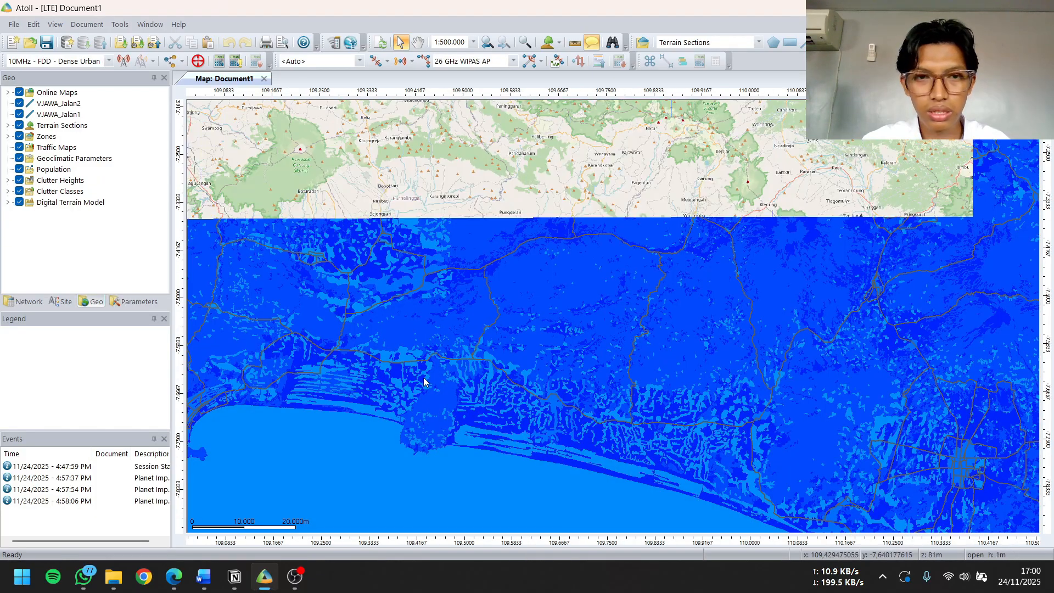
pyautogui.moveTo(371, 418); pyautogui.dragTo(613, 372)
pyautogui.press('Escape')
pyautogui.scroll(3, 433, 377)
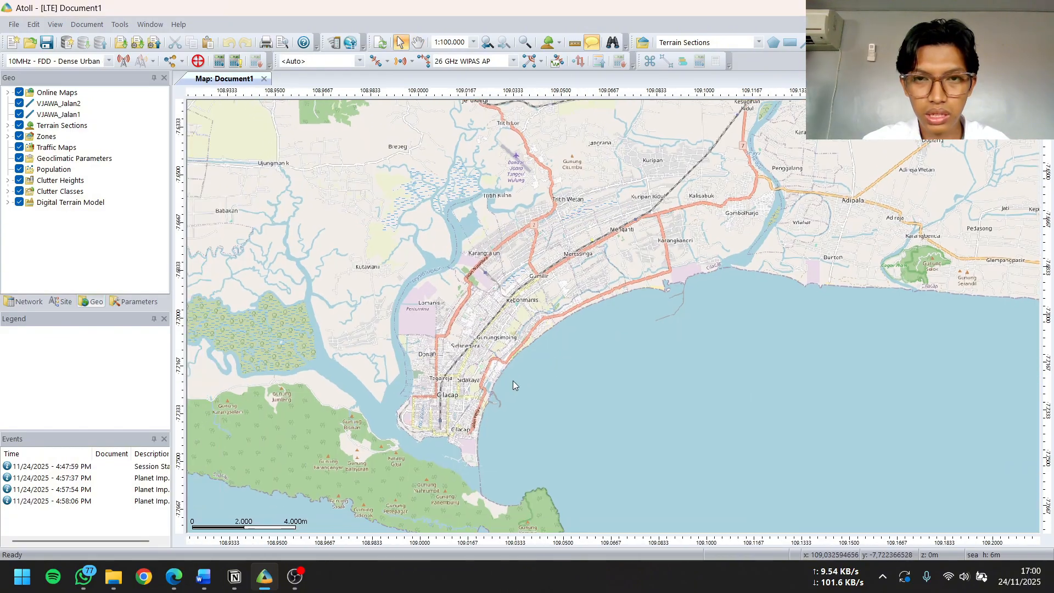
pyautogui.scroll(1, 513, 380)
pyautogui.scroll(-1, 516, 377)
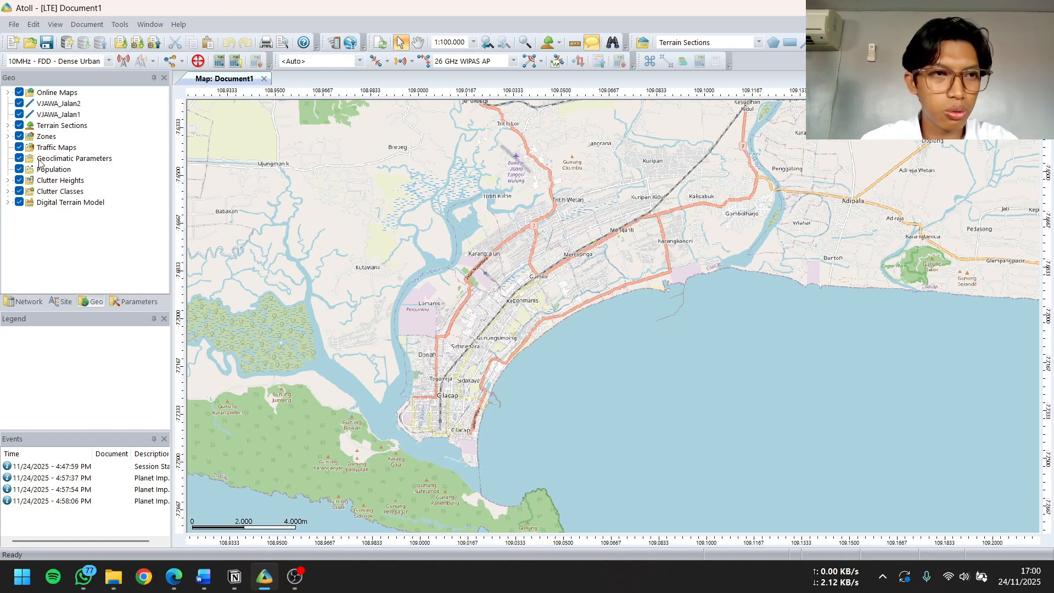
pyautogui.click(8, 137)
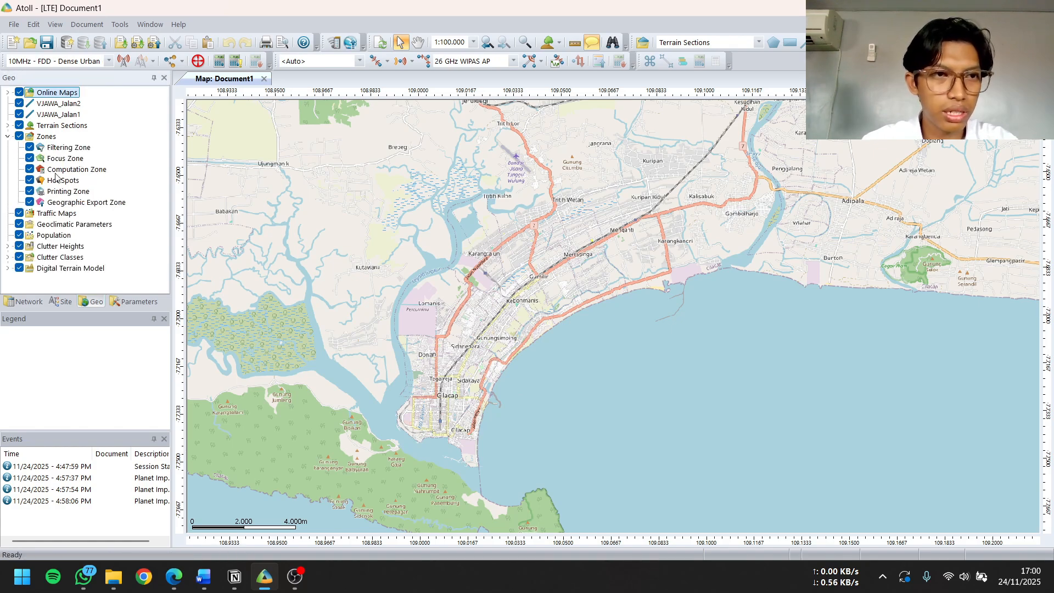
pyautogui.click(67, 170)
pyautogui.rightClick(83, 172)
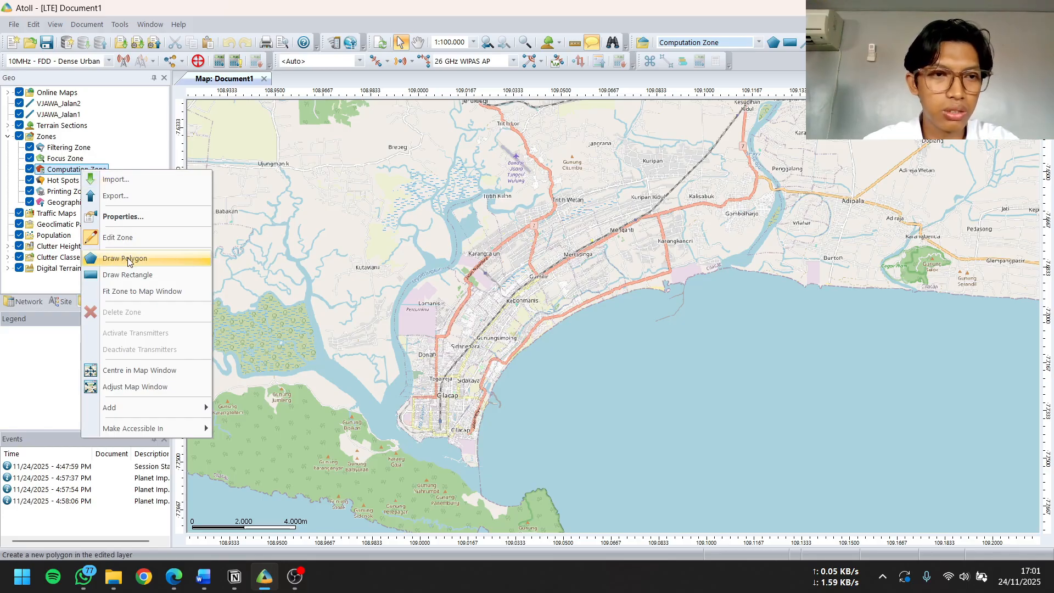
pyautogui.click(172, 263)
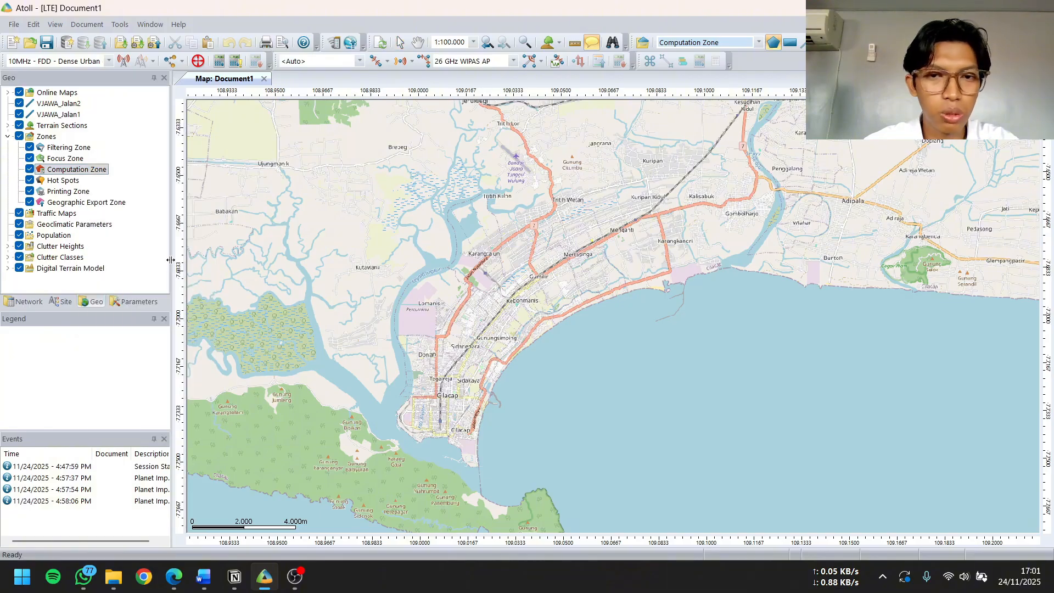
pyautogui.click(451, 444)
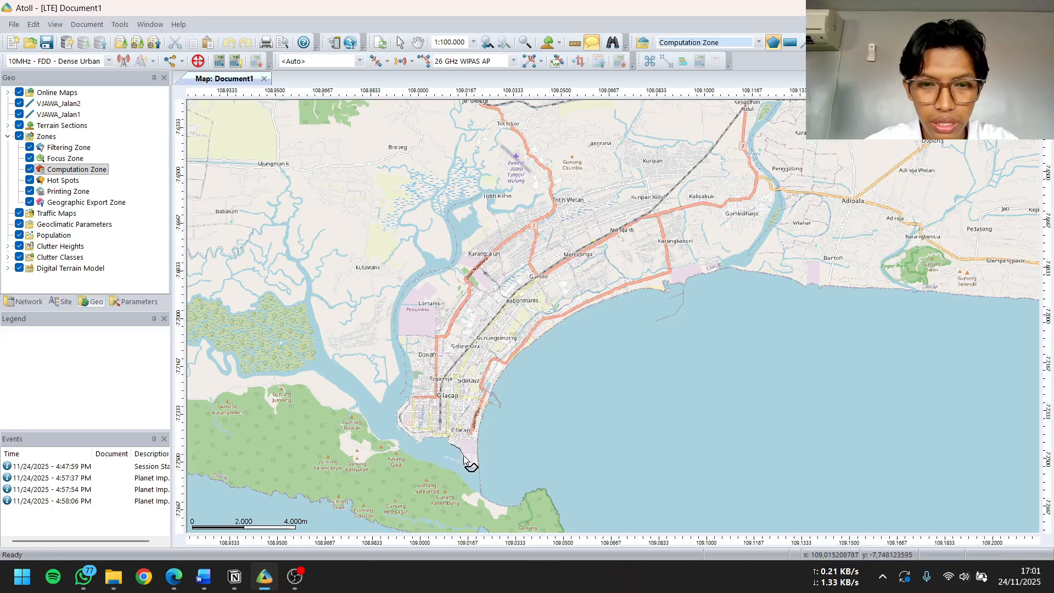
pyautogui.click(468, 467)
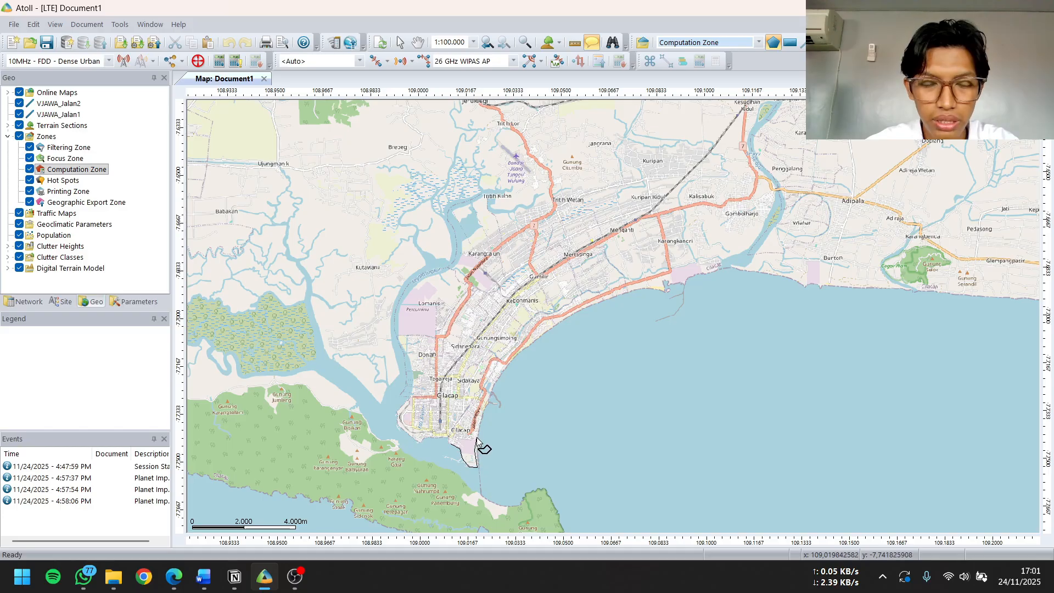
pyautogui.press('Escape')
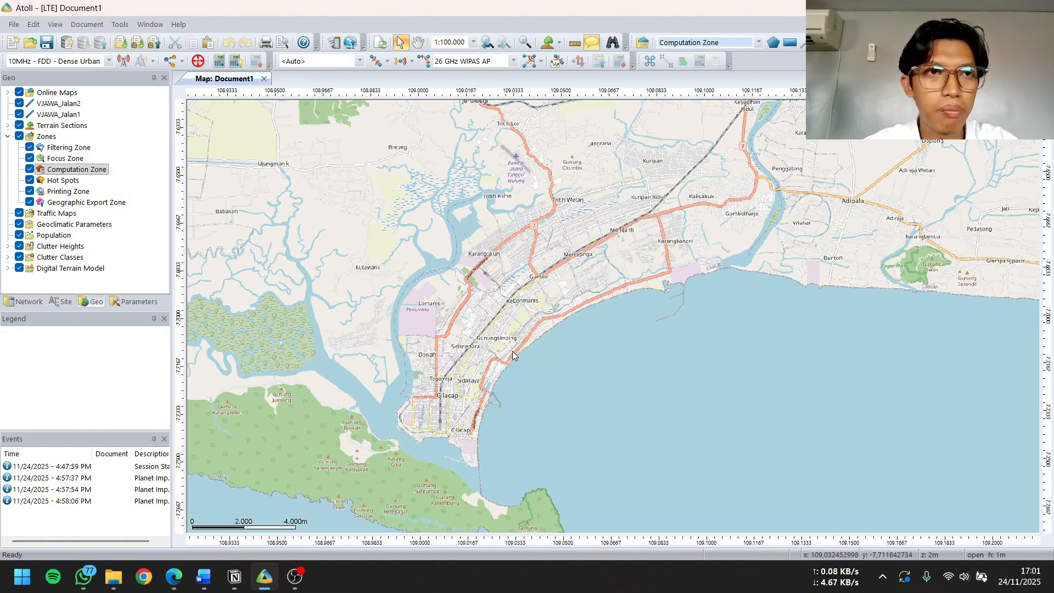
# Import the vector file Map Cilacap.agd from the Data Atoll folder into Geo, using the WGS 84 / UTM zone 49S coordinate system
pyautogui.click(14, 24)
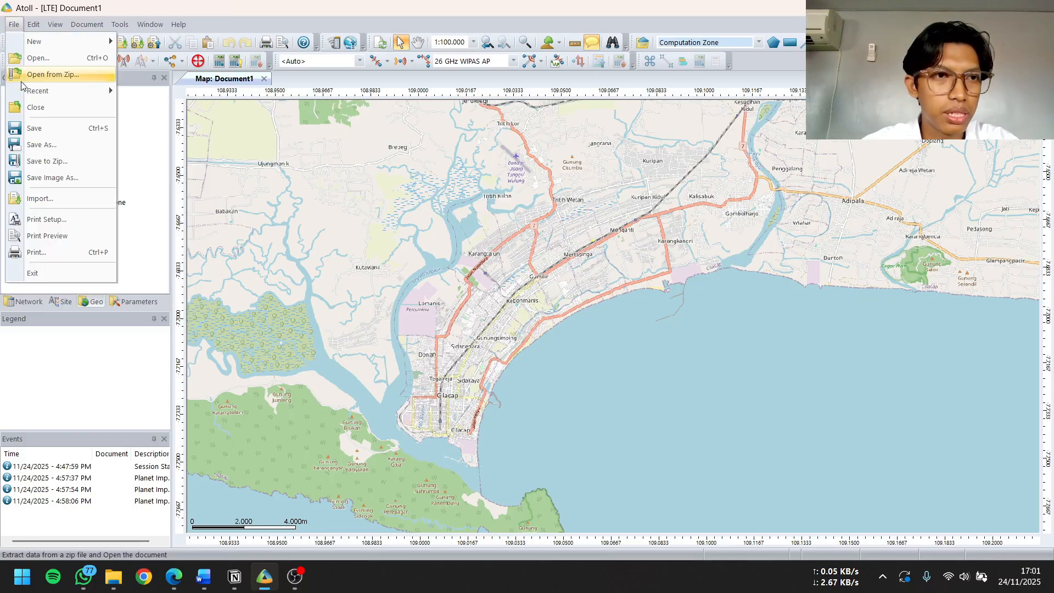
pyautogui.click(39, 198)
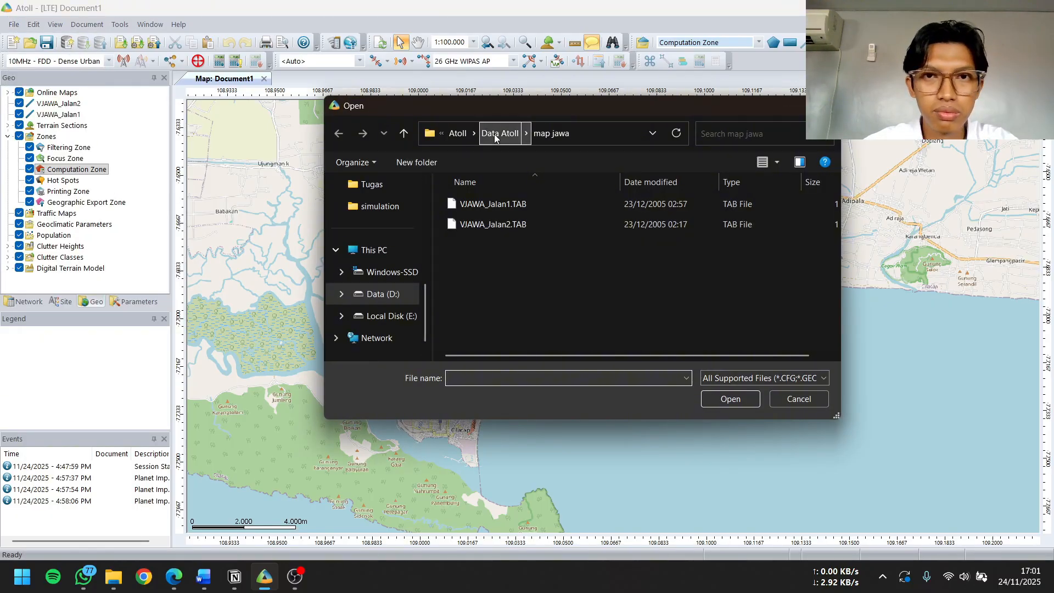
pyautogui.click(495, 137)
pyautogui.scroll(-2, 519, 273)
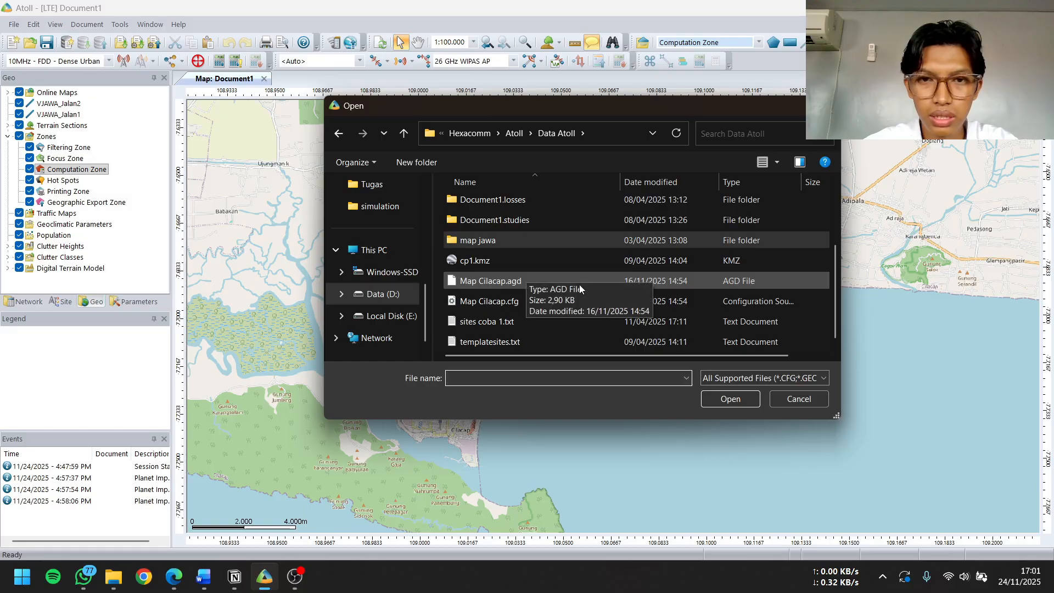
pyautogui.click(669, 284)
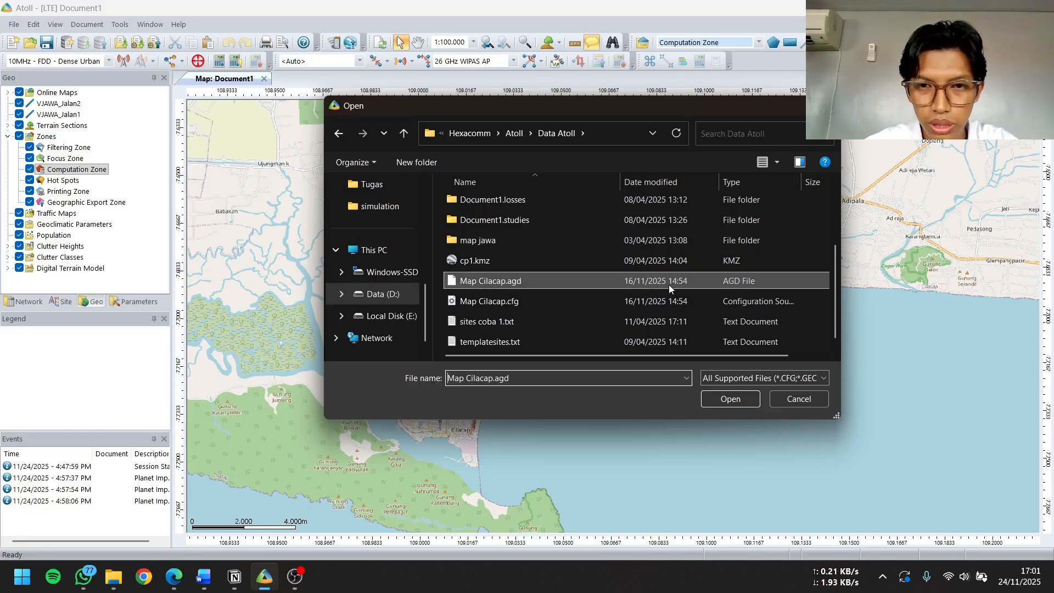
pyautogui.click(744, 402)
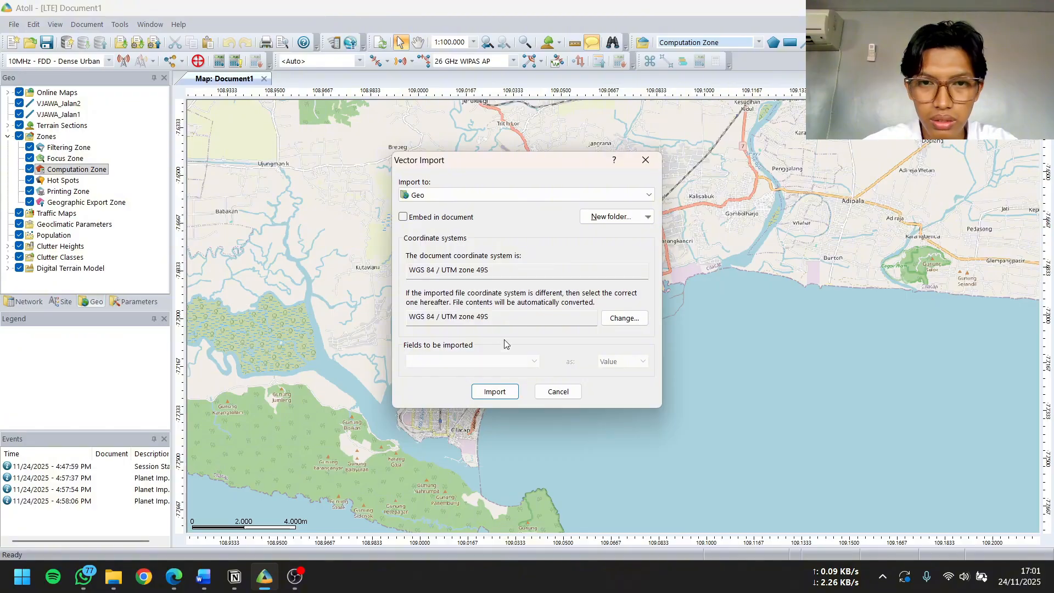
pyautogui.click(498, 391)
# Examine the imported Map Cilacap boundary around the city at scales of 1:50.000 and 1:100.000
pyautogui.scroll(1, 522, 378)
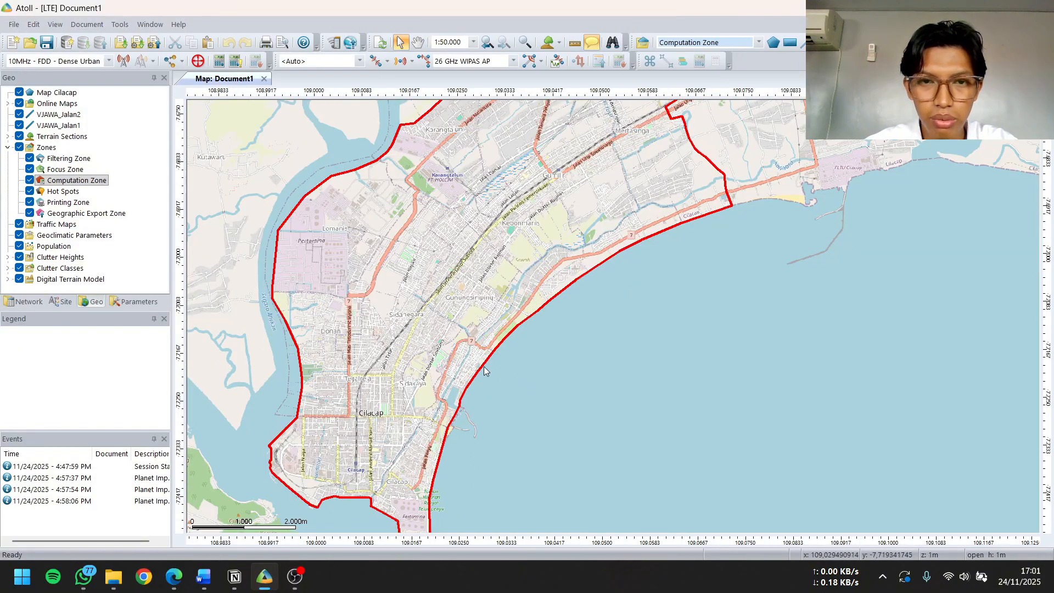
pyautogui.scroll(-1, 413, 341)
pyautogui.moveTo(418, 330); pyautogui.dragTo(462, 328)
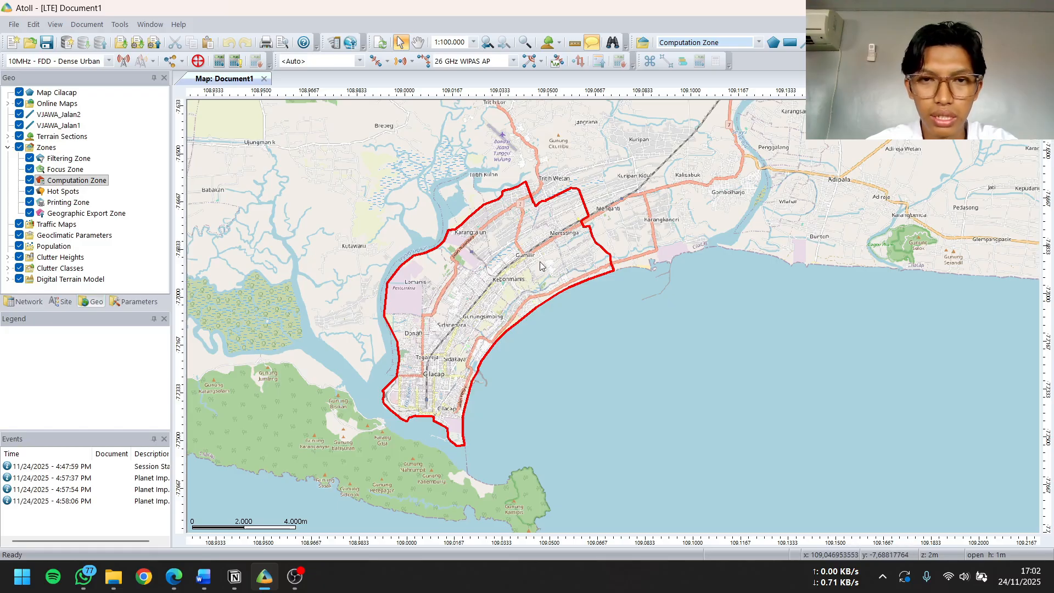
pyautogui.moveTo(493, 260)
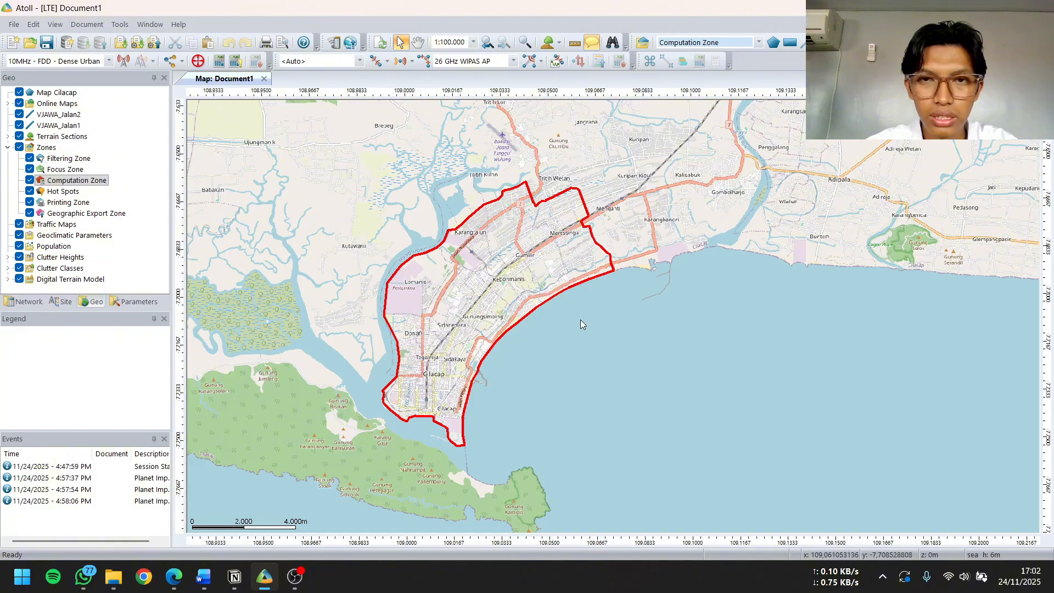
pyautogui.moveTo(561, 292)
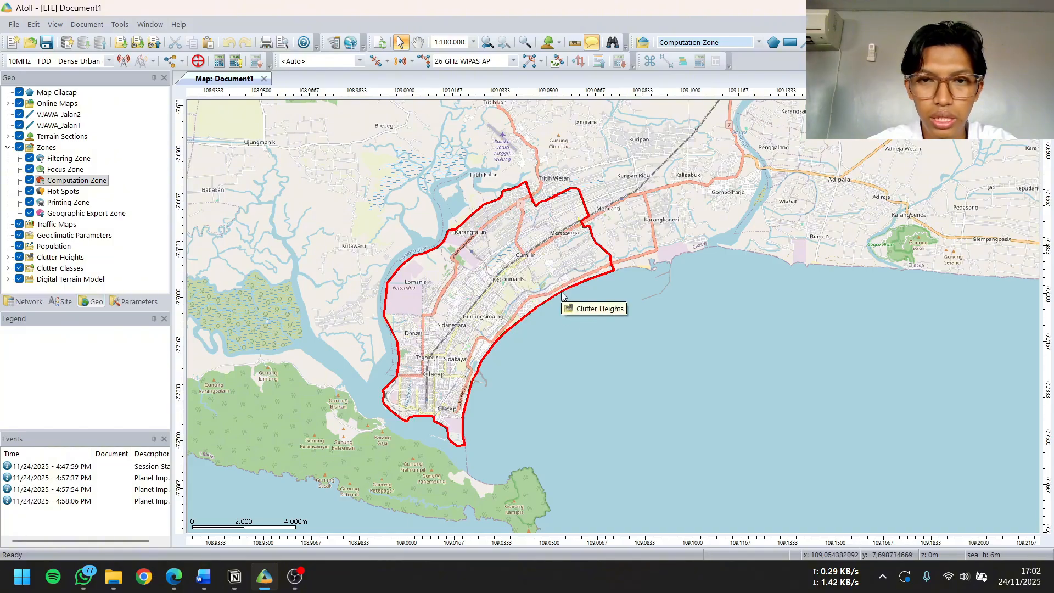
pyautogui.scroll(1, 561, 292)
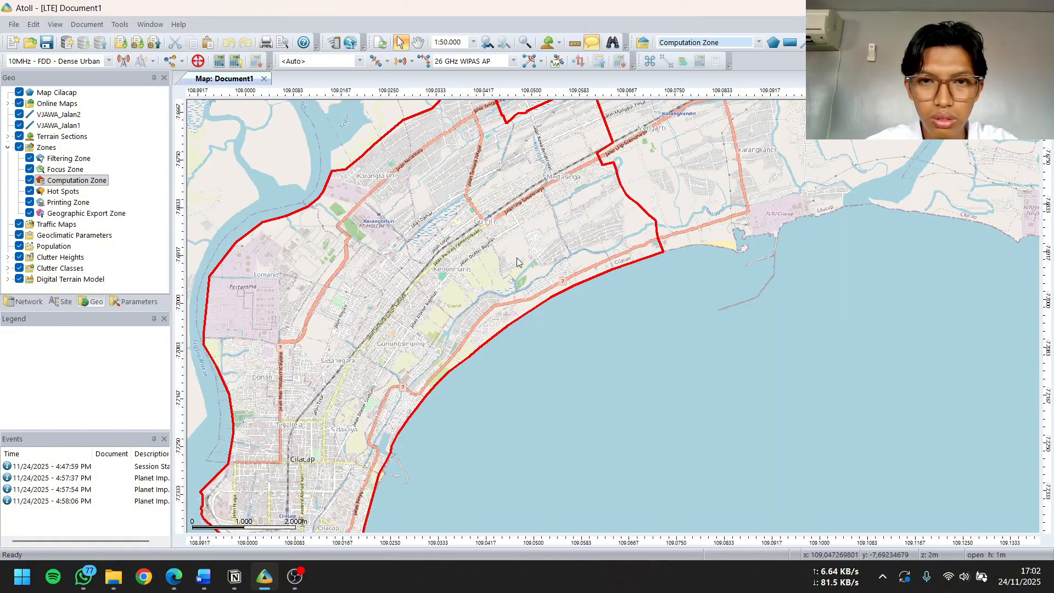
pyautogui.moveTo(588, 257)
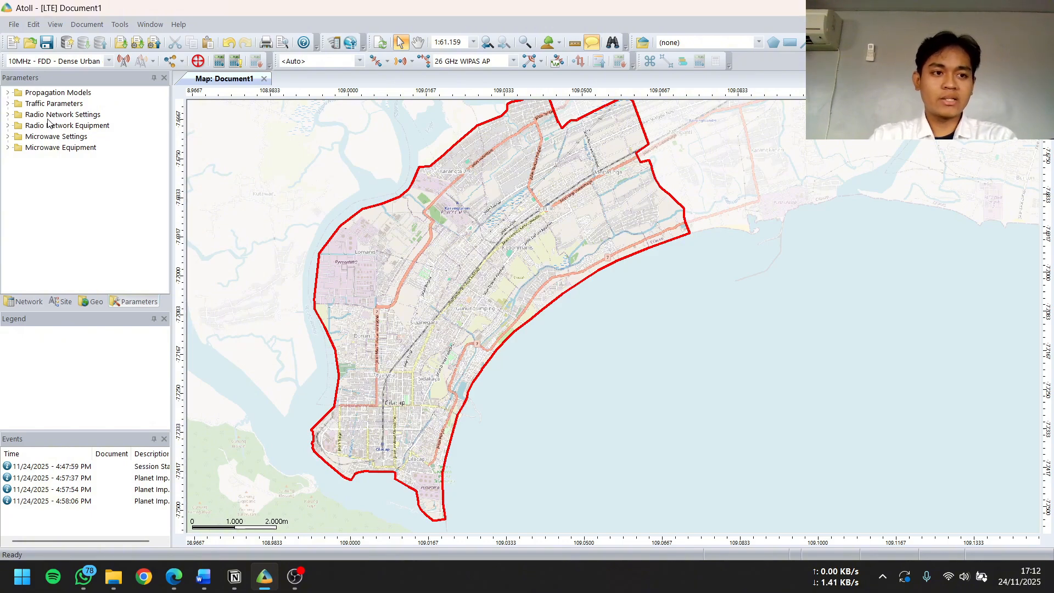
# Open the frequency Bands table from the document's Radio Network Settings parameters
pyautogui.click(127, 302)
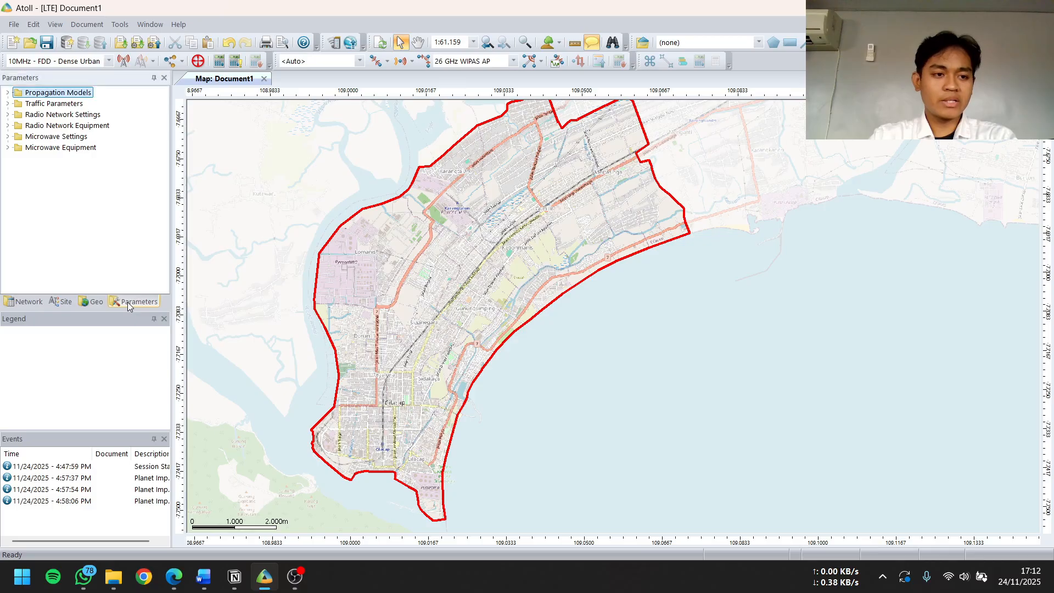
pyautogui.click(9, 114)
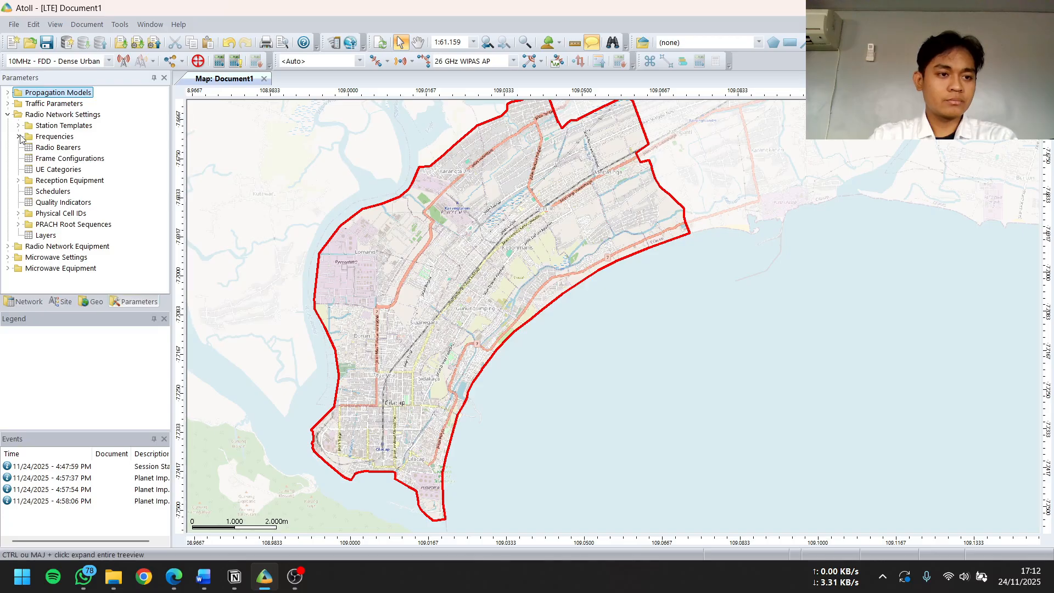
pyautogui.click(19, 136)
pyautogui.doubleClick(54, 149)
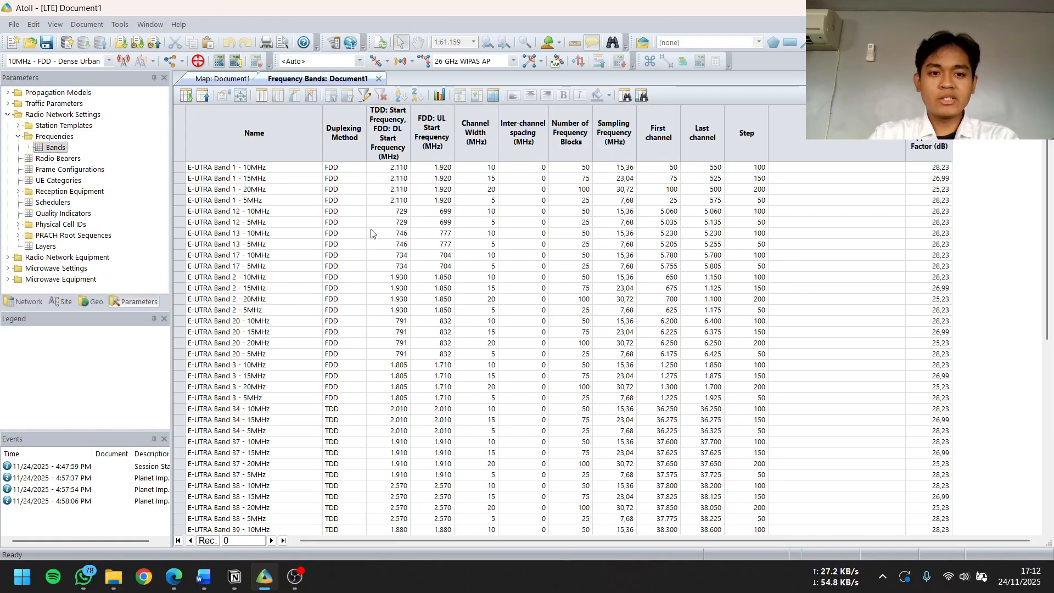
# Look through the E-UTRA frequency bands with their duplexing methods, start frequencies and channel widths
pyautogui.scroll(-3, 377, 263)
pyautogui.scroll(3, 379, 264)
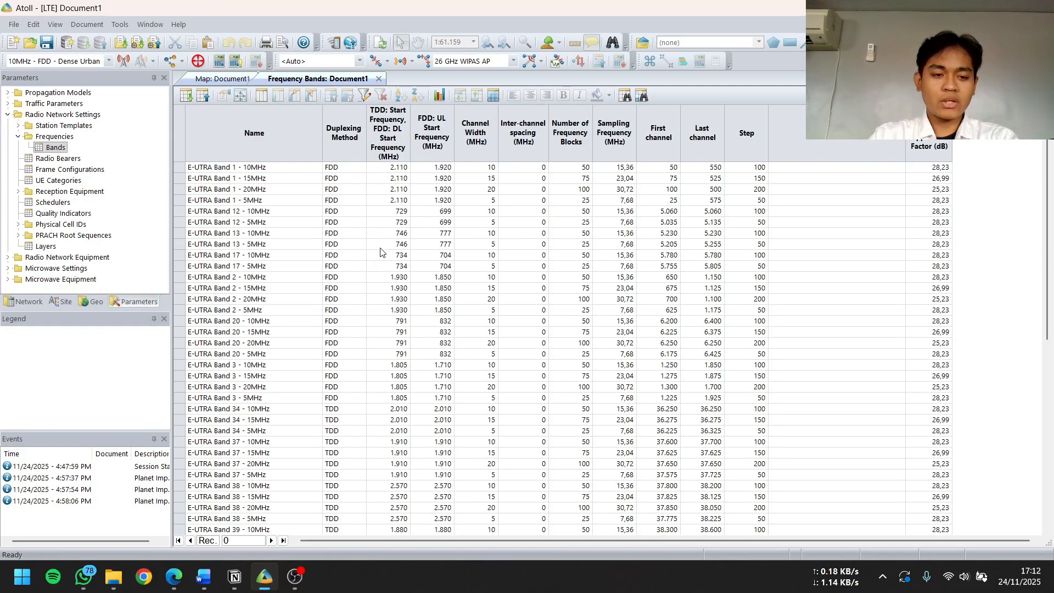
pyautogui.scroll(-4, 355, 222)
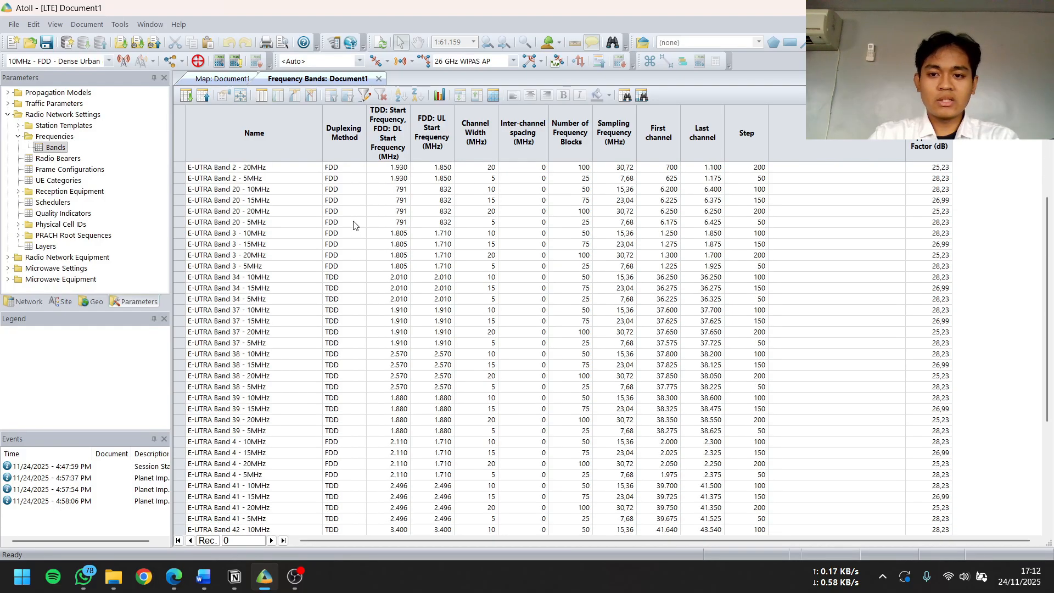
pyautogui.scroll(-4, 356, 225)
pyautogui.scroll(6, 358, 227)
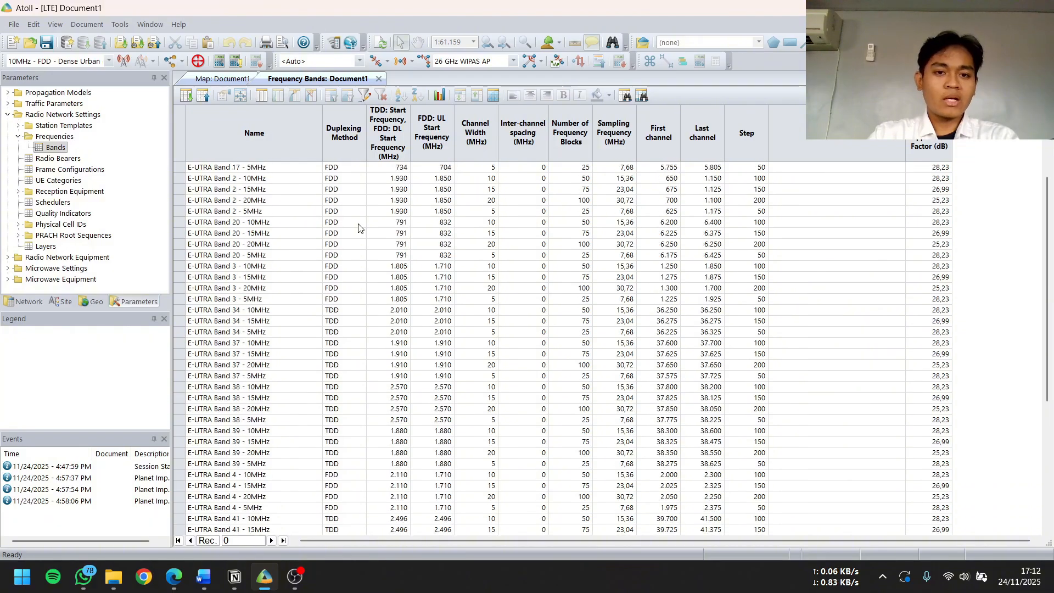
pyautogui.scroll(2, 360, 229)
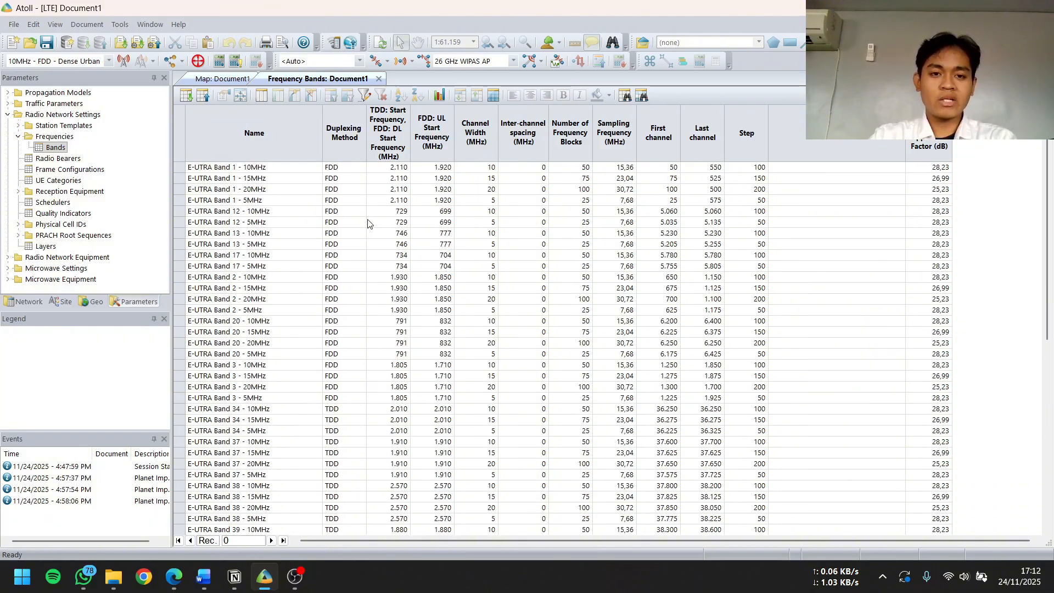
pyautogui.scroll(-2, 369, 223)
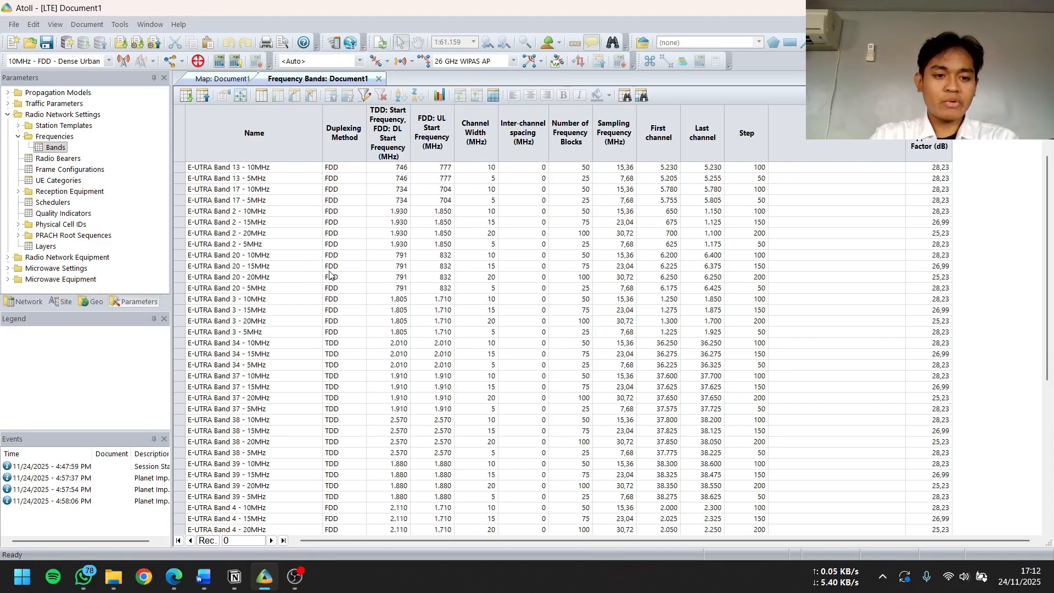
# Copy the E-UTRA Band 3 - 20MHz record into the empty row at the end of the frequency bands table
pyautogui.click(289, 324)
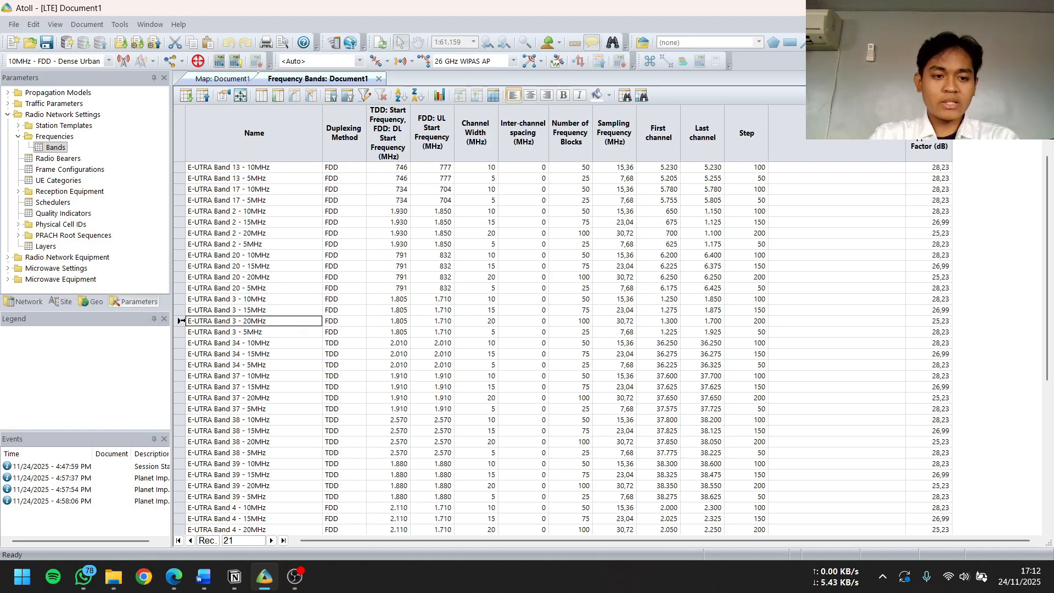
pyautogui.click(182, 321)
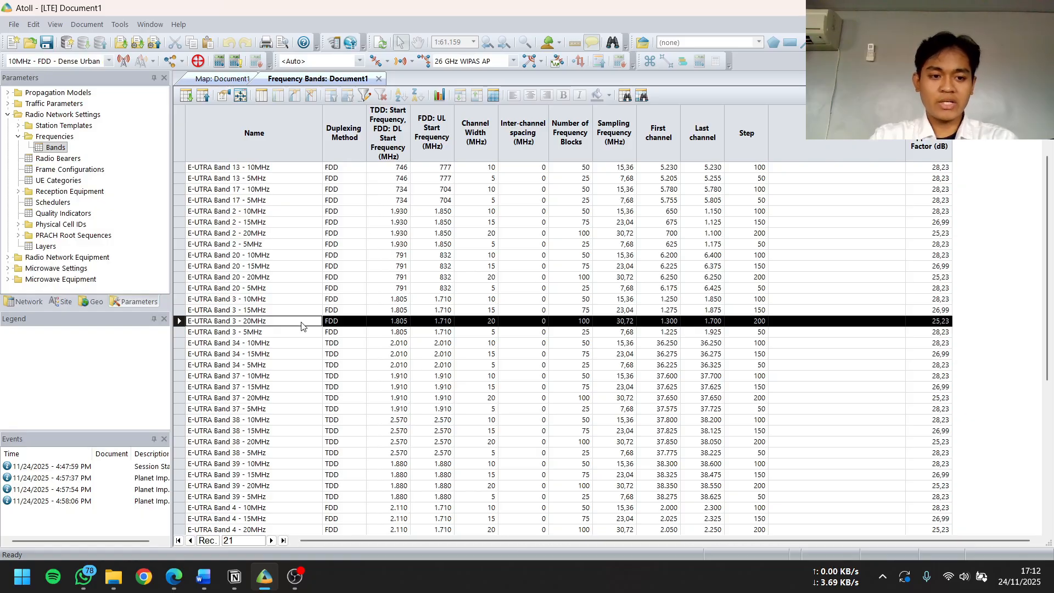
pyautogui.scroll(-2, 284, 327)
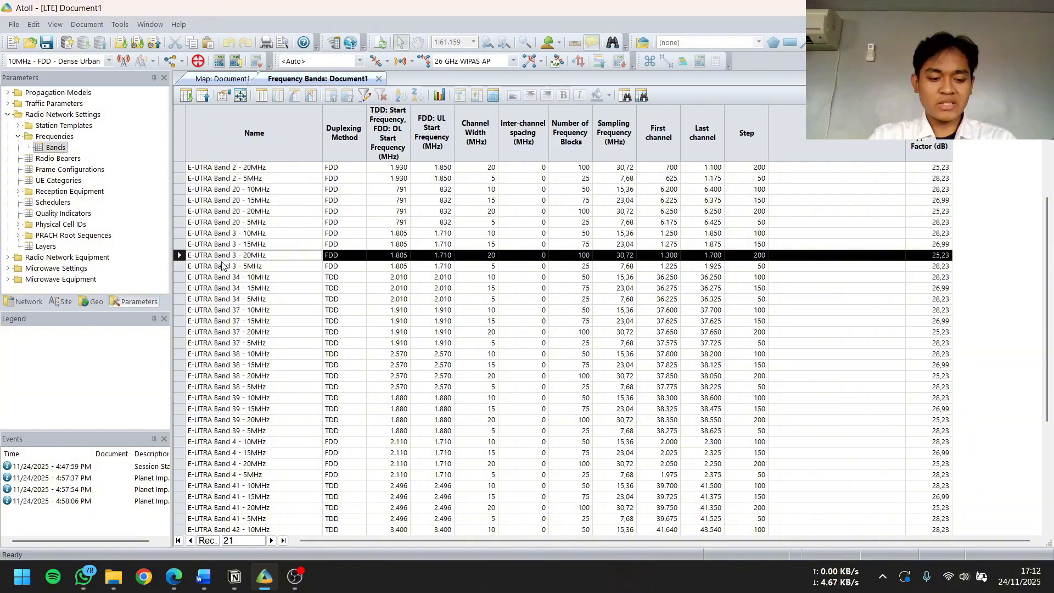
pyautogui.scroll(-5, 247, 394)
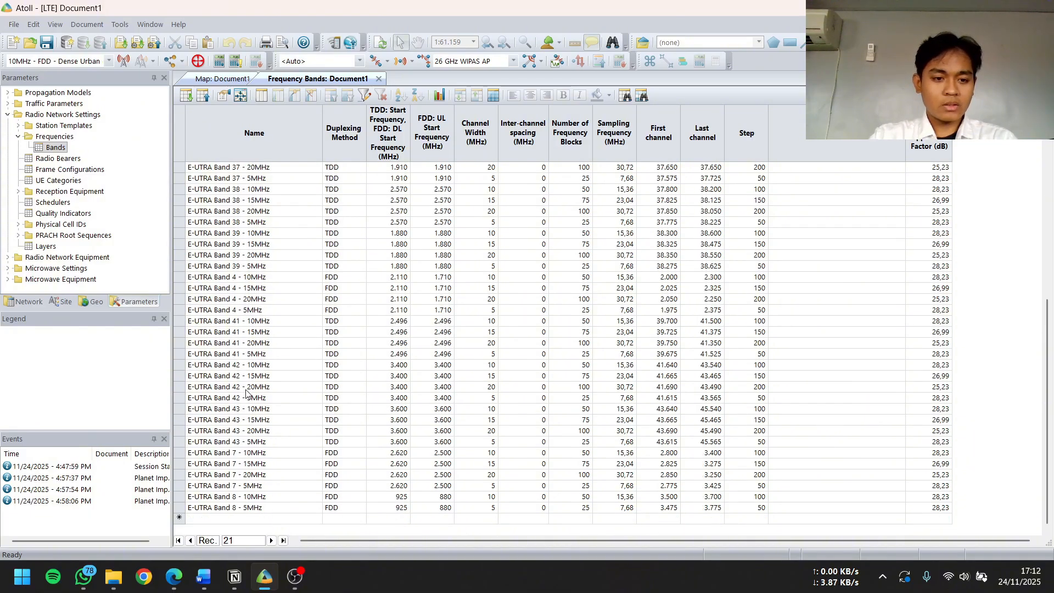
pyautogui.scroll(6, 246, 394)
pyautogui.scroll(-6, 228, 439)
pyautogui.click(203, 523)
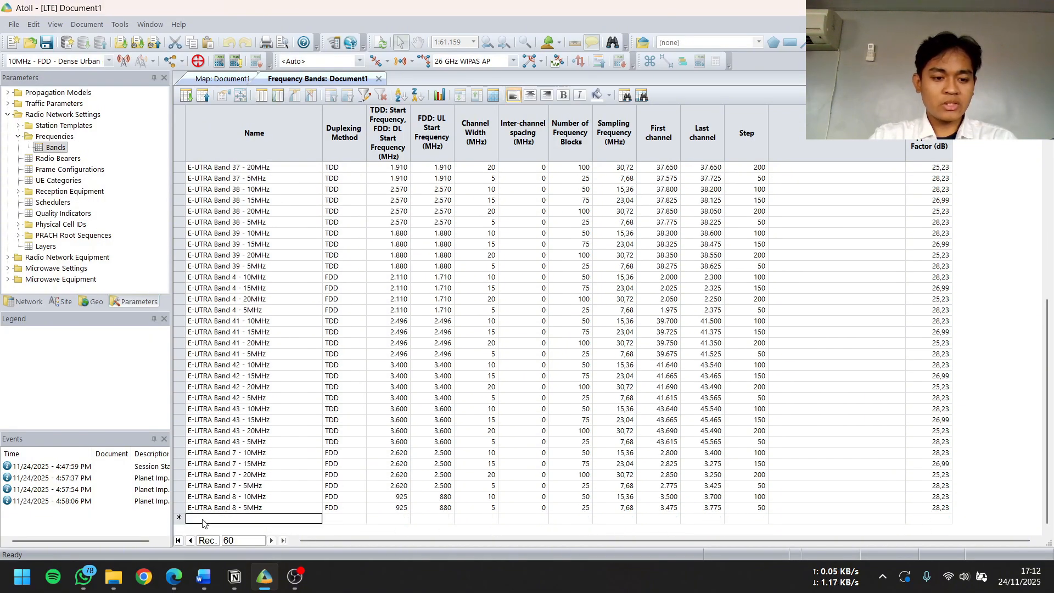
pyautogui.hotkey('ctrl', 'v')
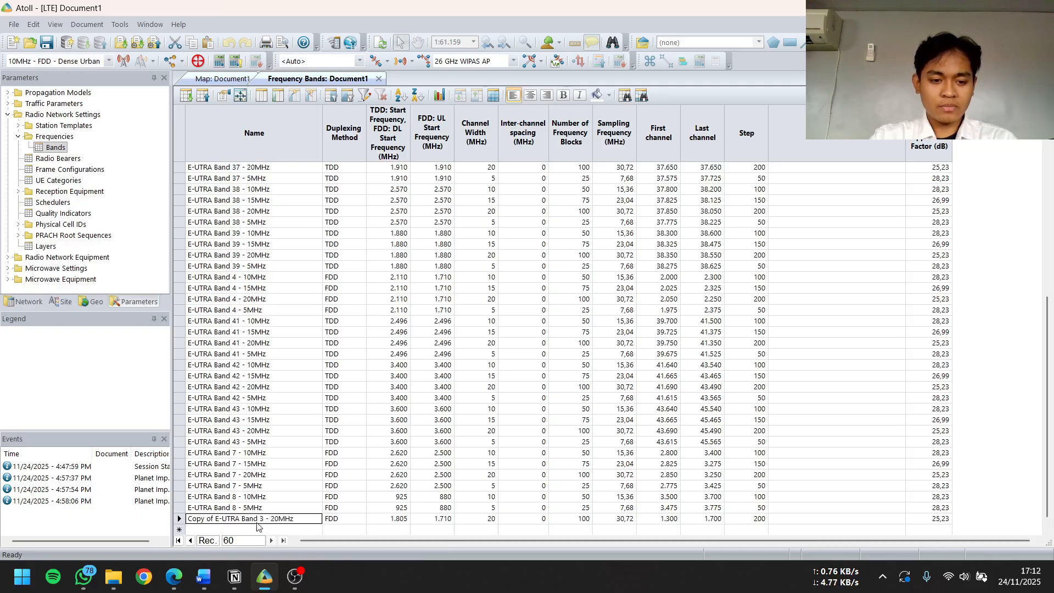
# Rename the copied E-UTRA Band 3 - 20MHz frequency band as Cilacap Planning in its properties
pyautogui.doubleClick(258, 522)
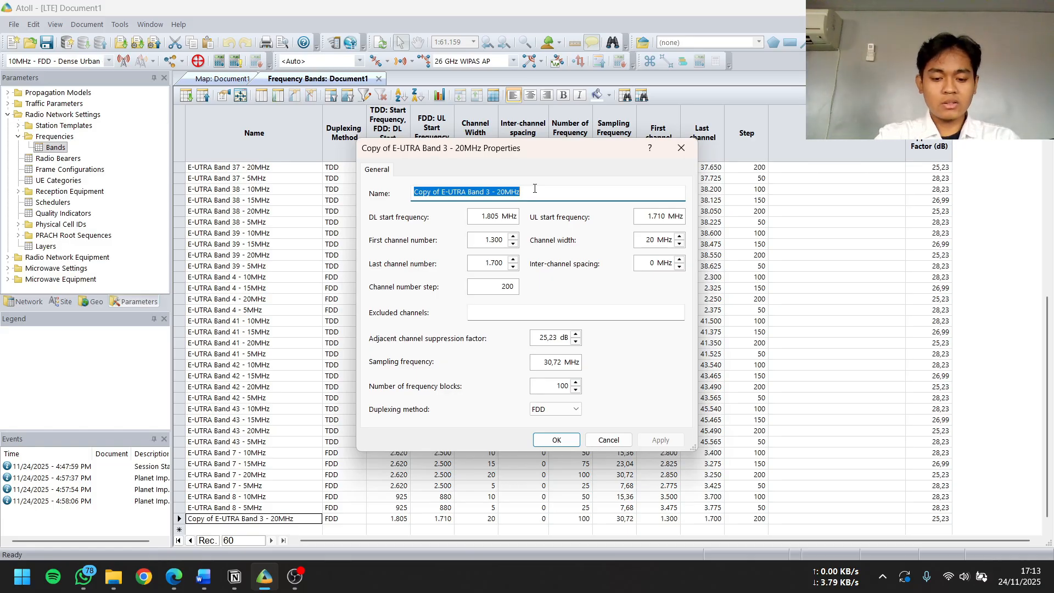
pyautogui.write('Cilac')
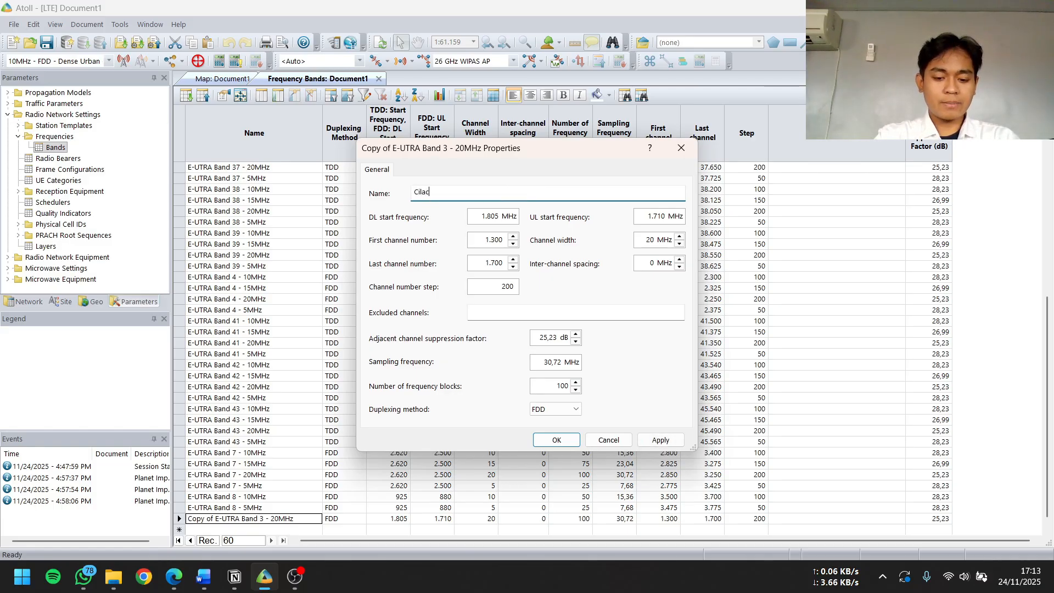
pyautogui.write('ap Pa')
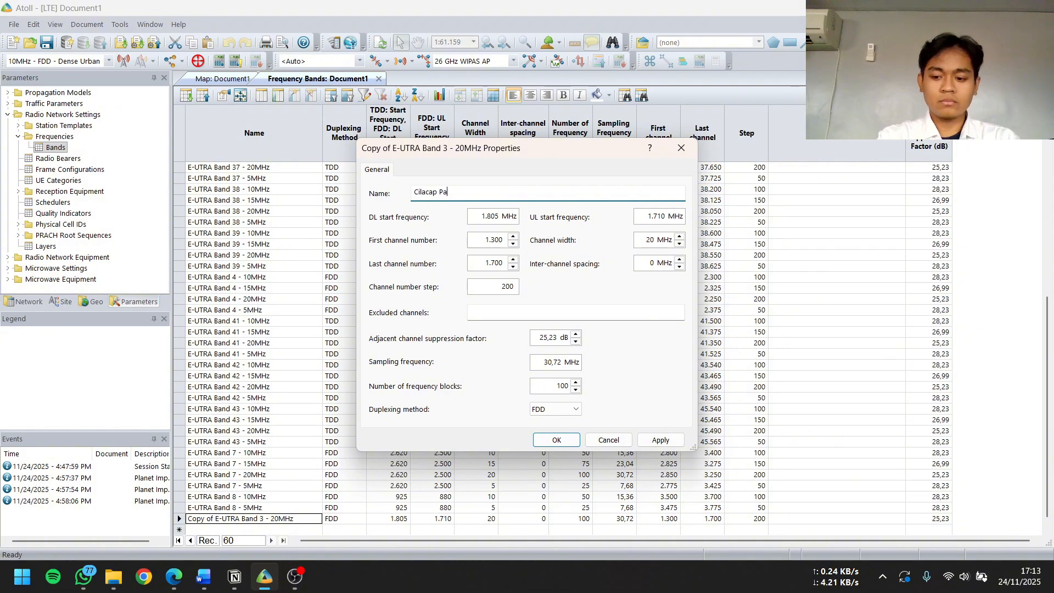
pyautogui.press('BackSpace')
pyautogui.write('lanning')
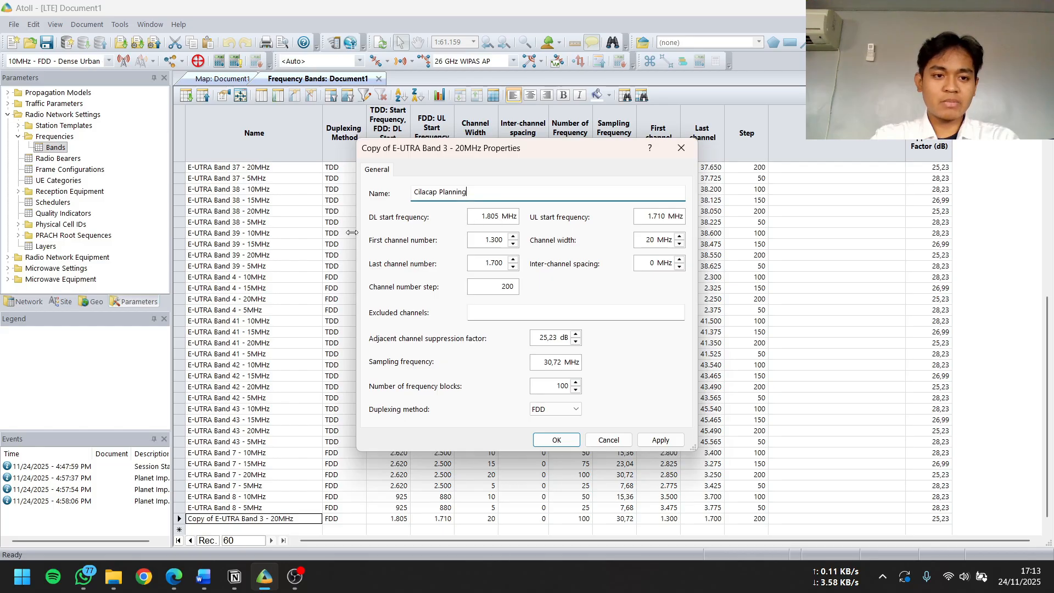
pyautogui.click(663, 442)
pyautogui.click(556, 440)
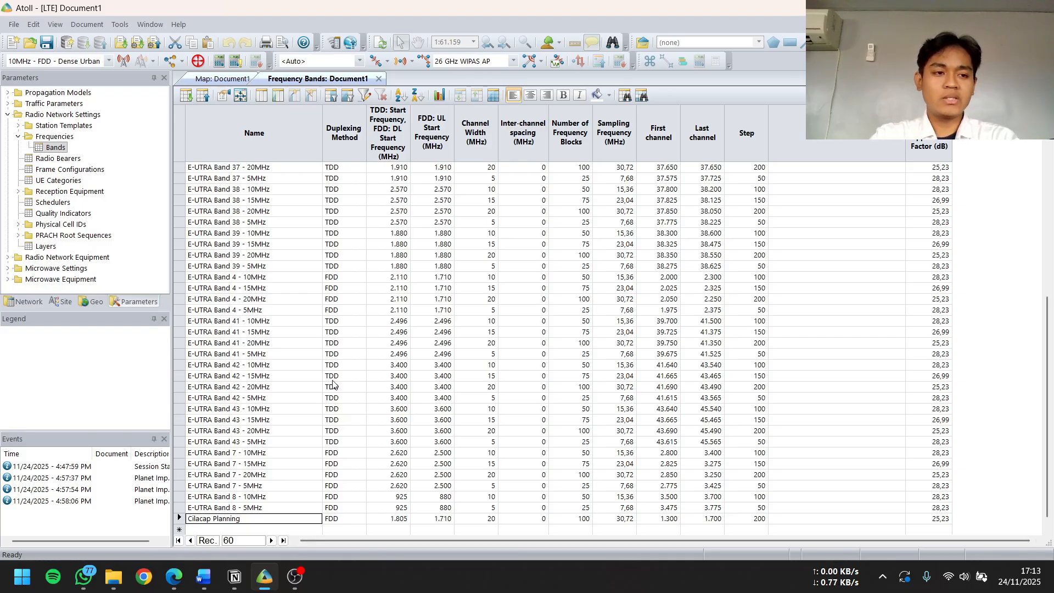
# Group the Antennas folder under Radio Network Equipment by Min Frequency (MHz)
pyautogui.click(8, 114)
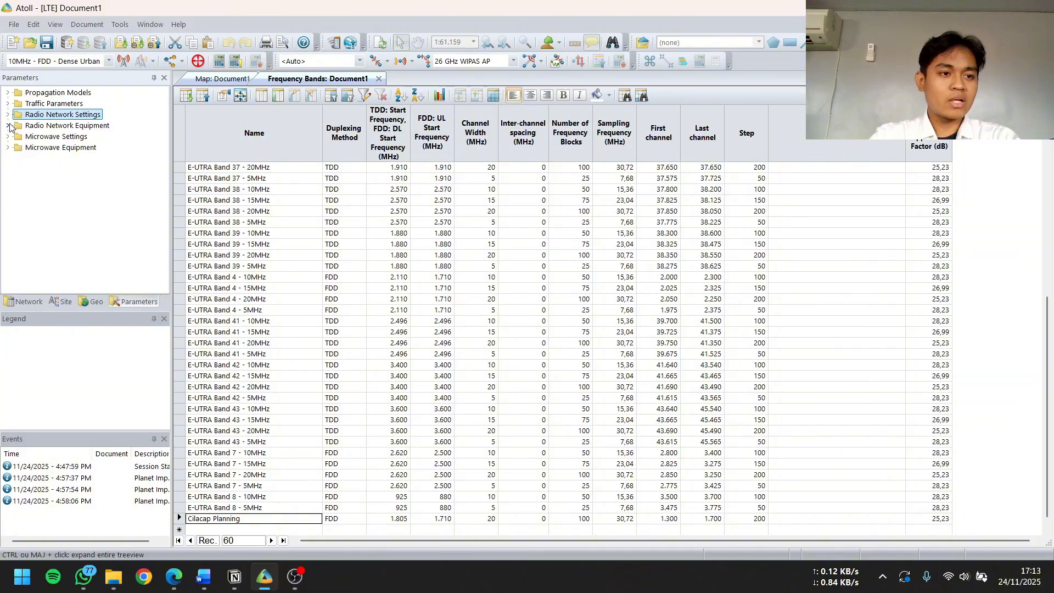
pyautogui.click(9, 126)
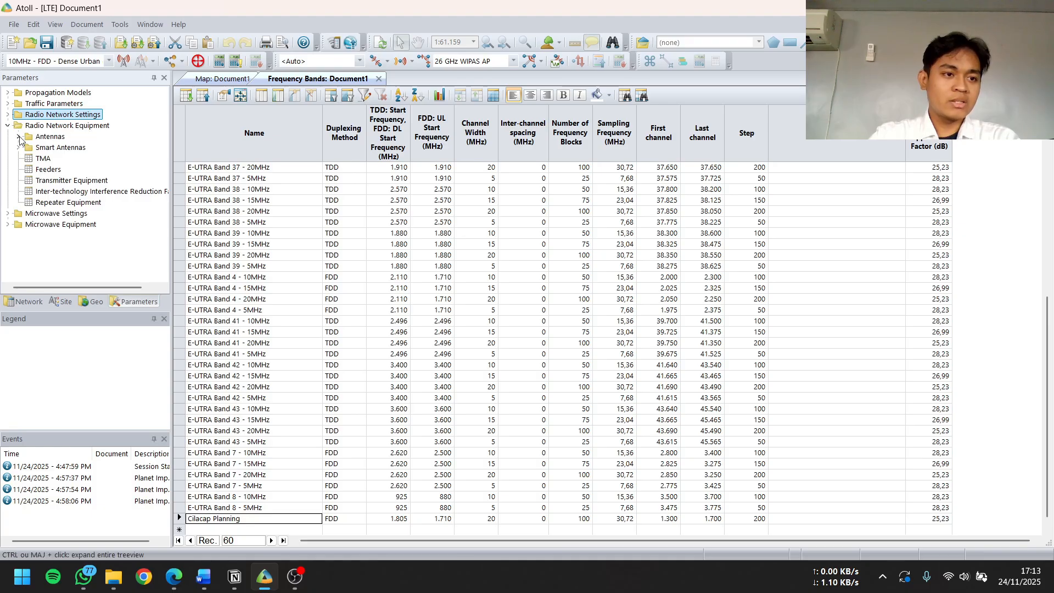
pyautogui.click(18, 136)
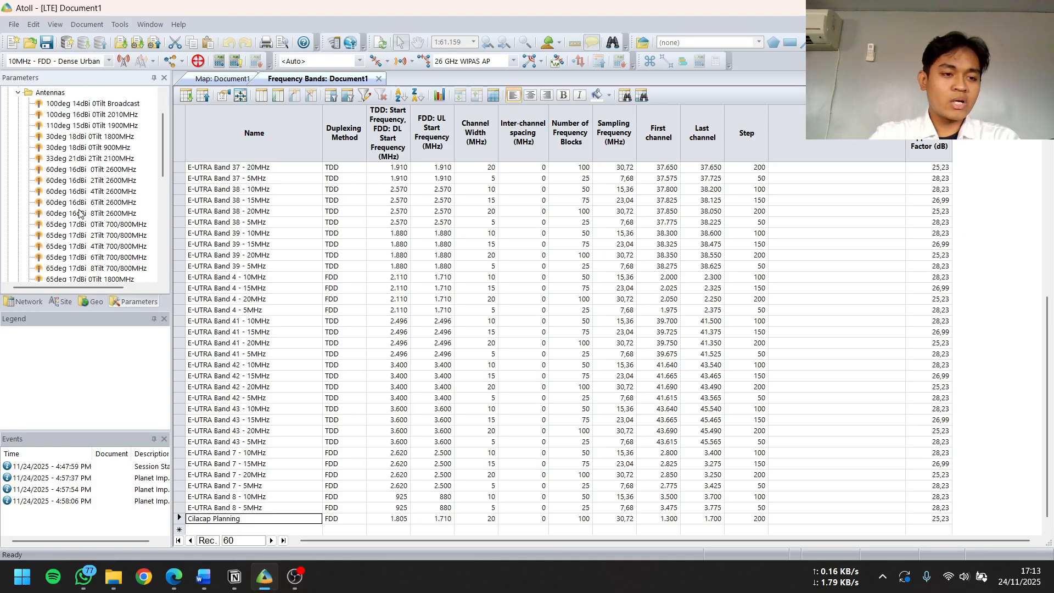
pyautogui.scroll(3, 79, 213)
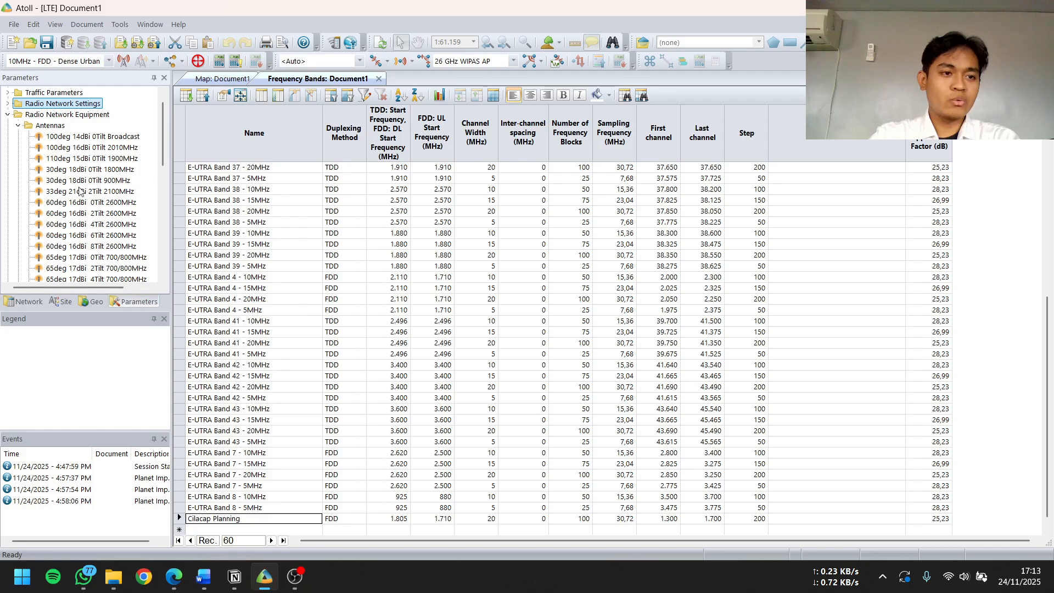
pyautogui.click(18, 125)
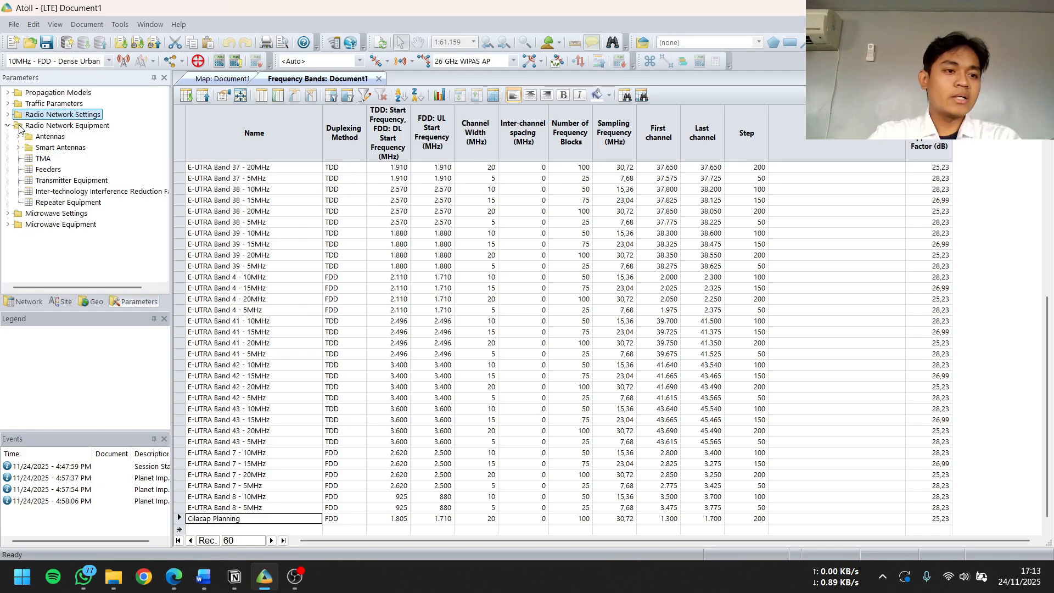
pyautogui.rightClick(42, 139)
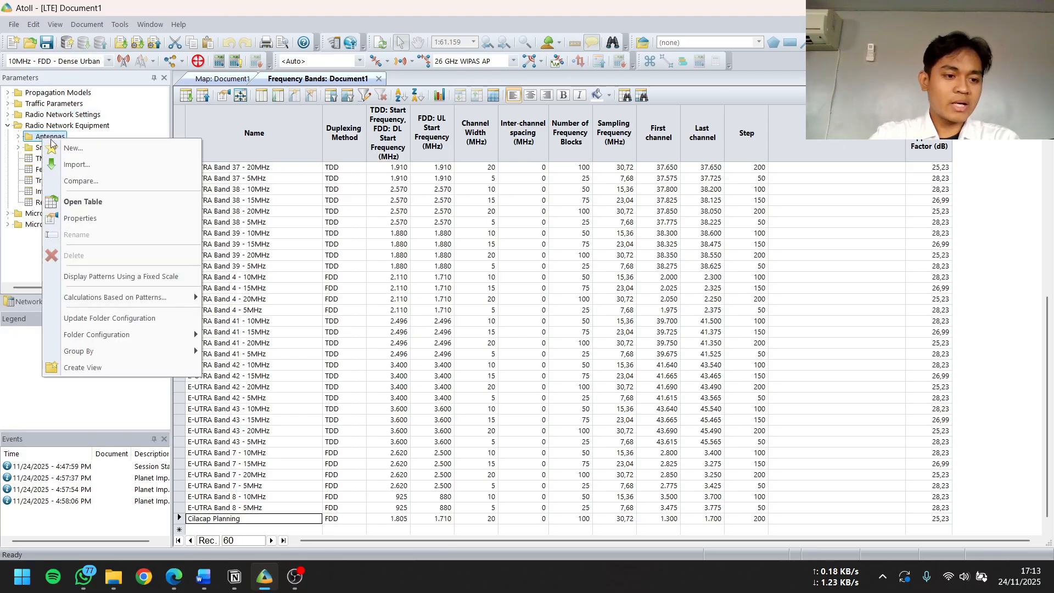
pyautogui.moveTo(138, 349)
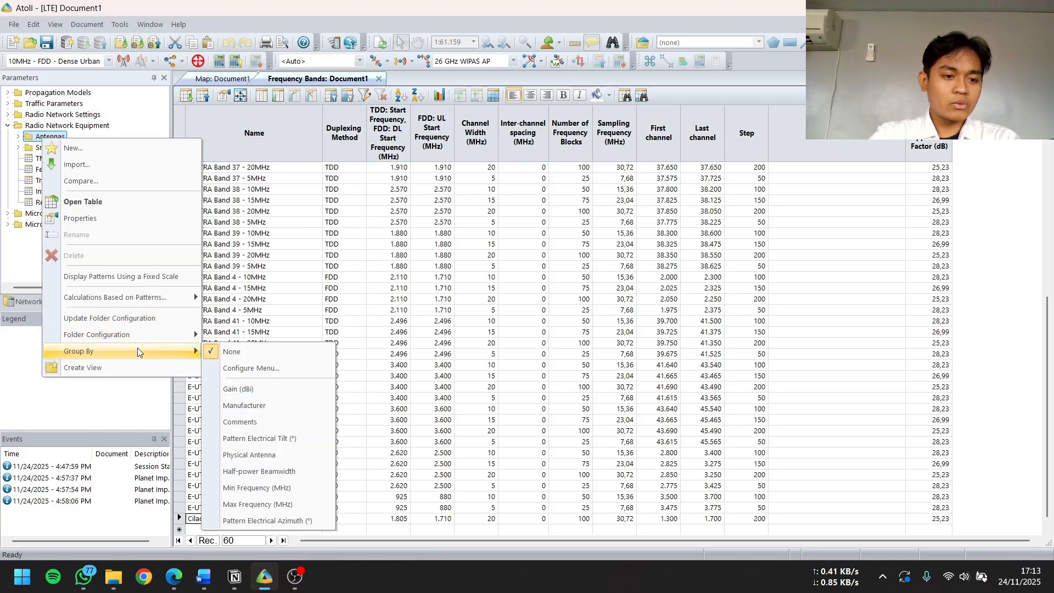
pyautogui.click(277, 488)
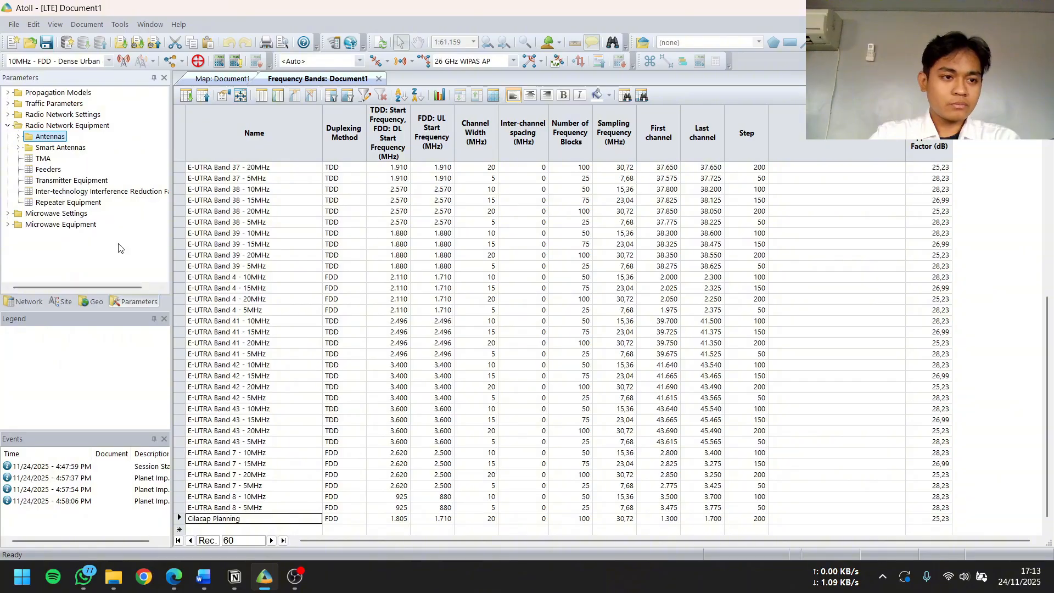
# Open the table of the antennas in the 1.710 MHz minimum frequency group
pyautogui.click(19, 136)
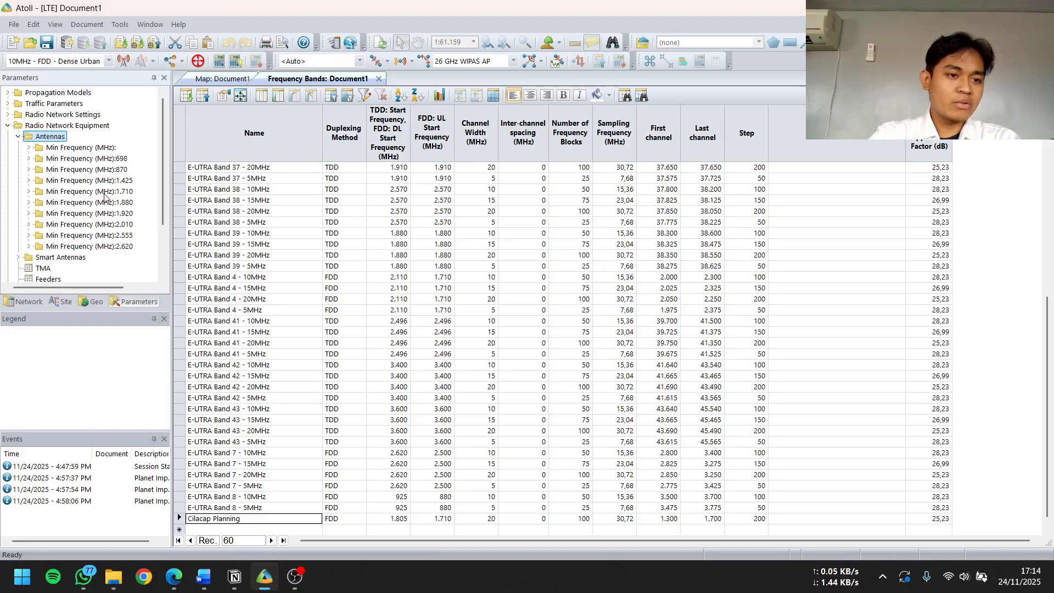
pyautogui.click(29, 191)
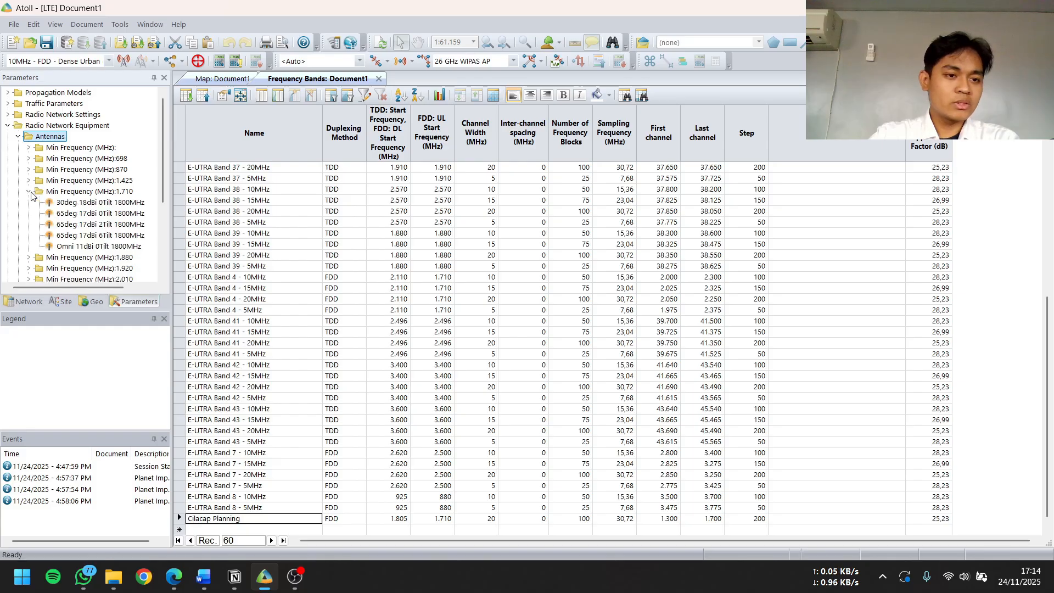
pyautogui.rightClick(67, 195)
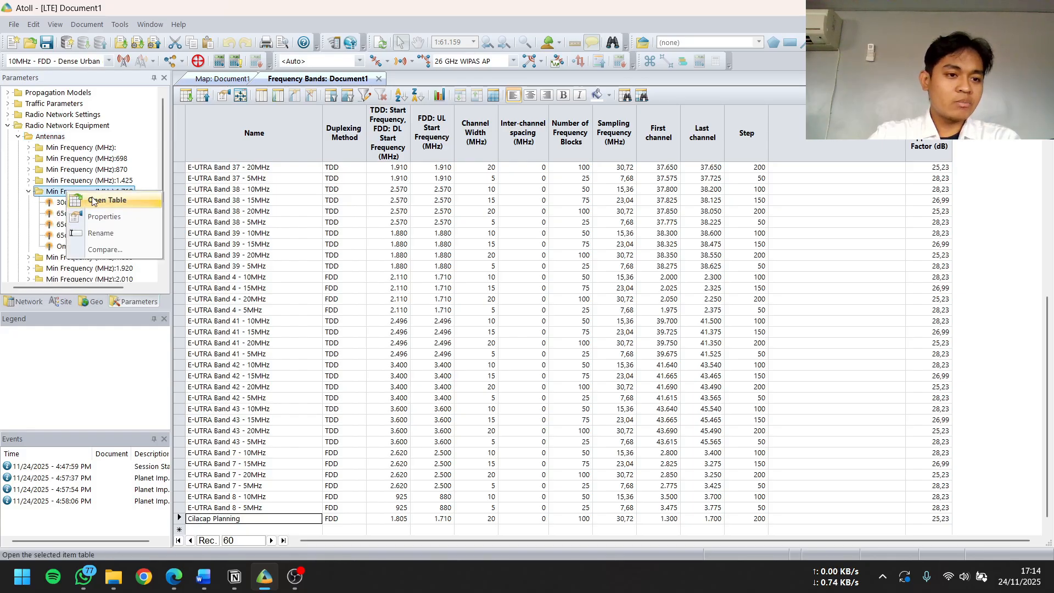
pyautogui.click(91, 201)
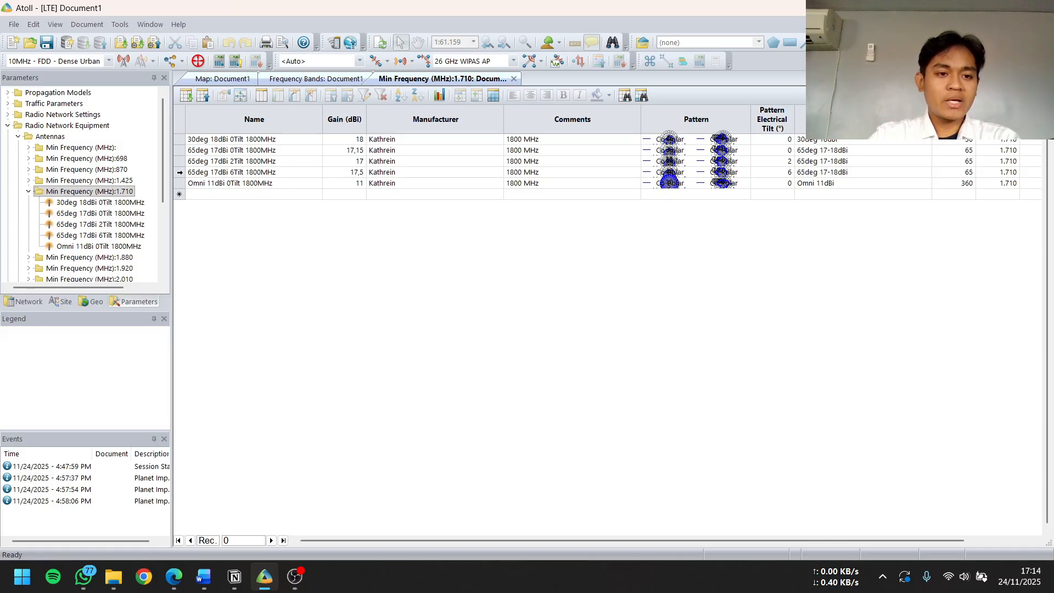
# Copy the 65deg 17dBi 6Tilt 1800MHz antenna record into the empty row at the end of the table
pyautogui.click(179, 172)
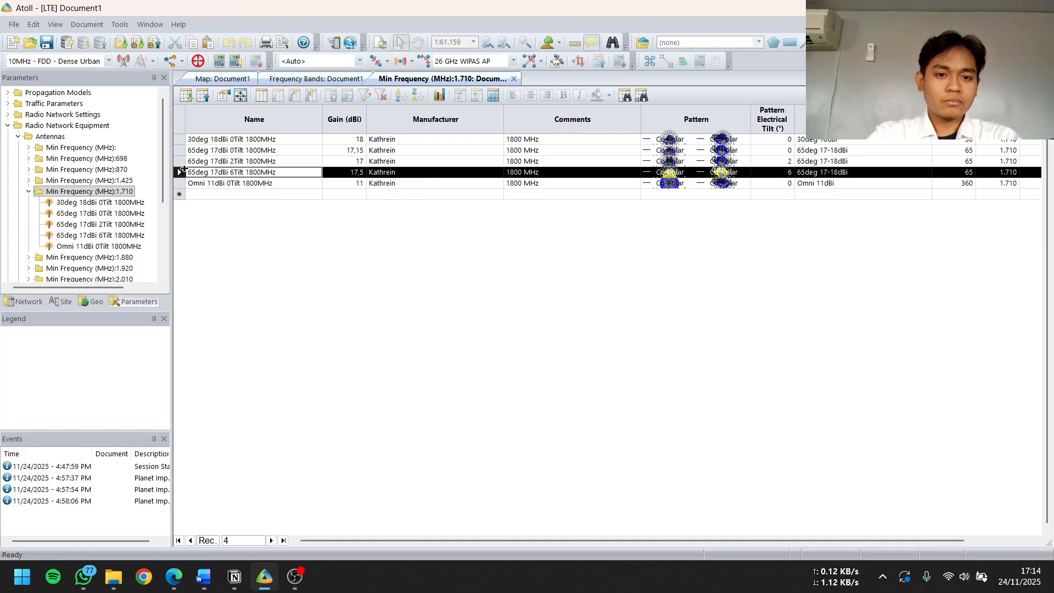
pyautogui.click(204, 196)
pyautogui.hotkey('ctrl', 'v')
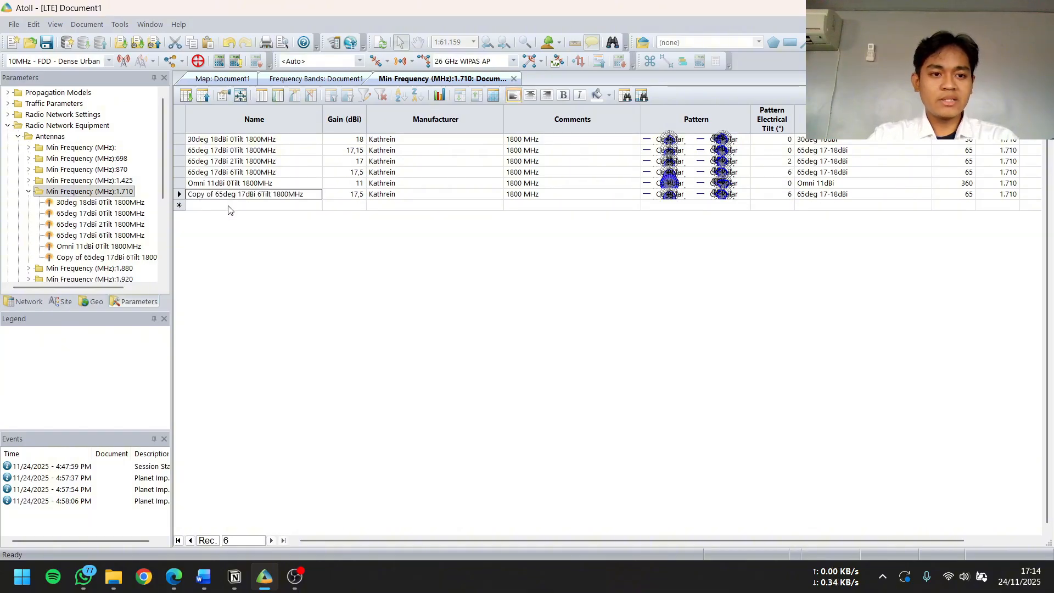
# Rename the copied 65deg 17dBi 6Tilt 1800MHz antenna as Antenna Cilacap planning in its properties
pyautogui.doubleClick(283, 196)
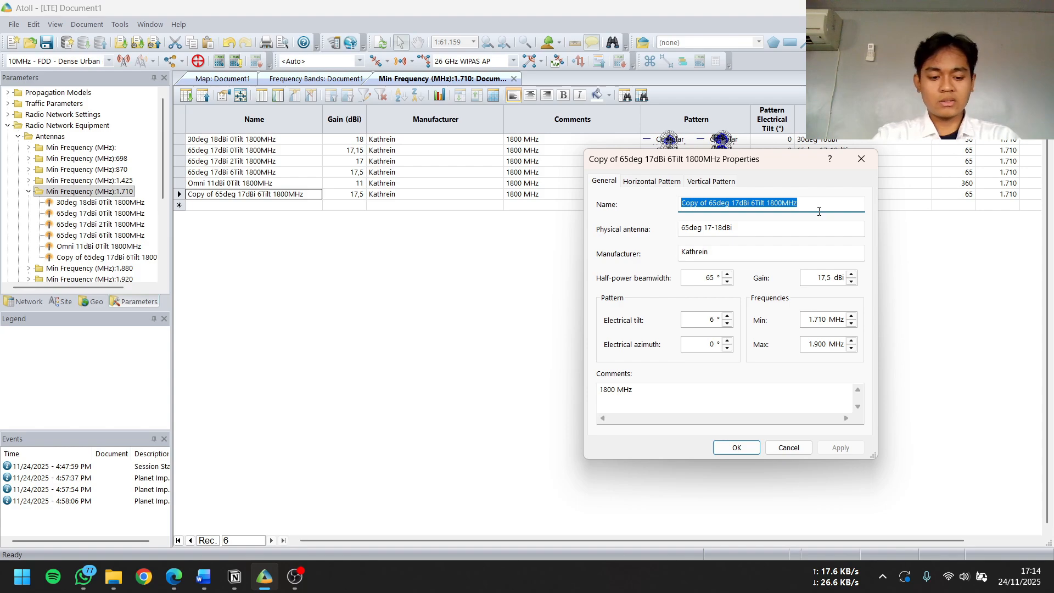
pyautogui.write('An')
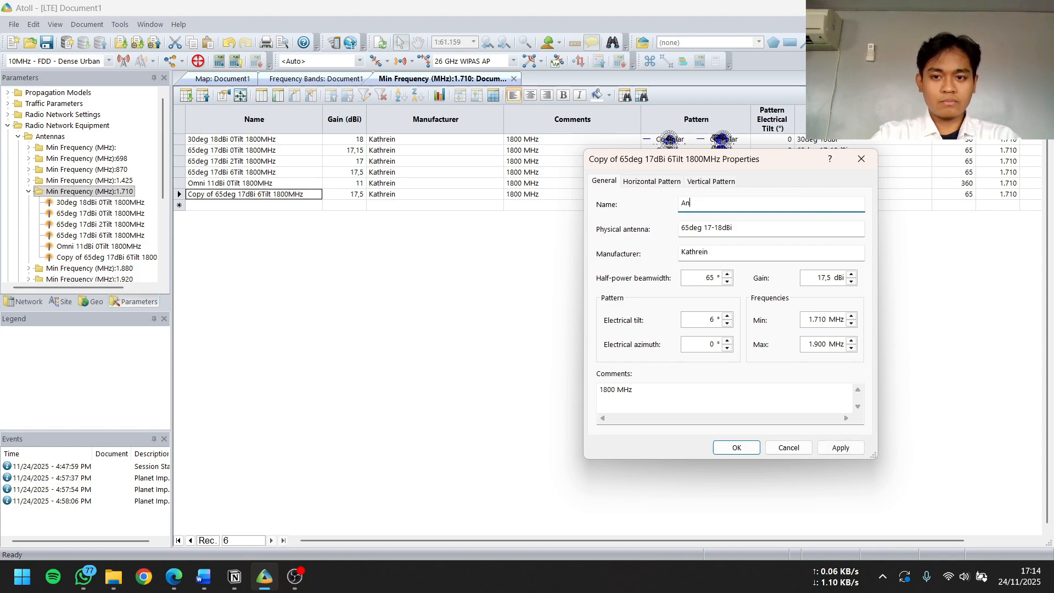
pyautogui.write('tenna')
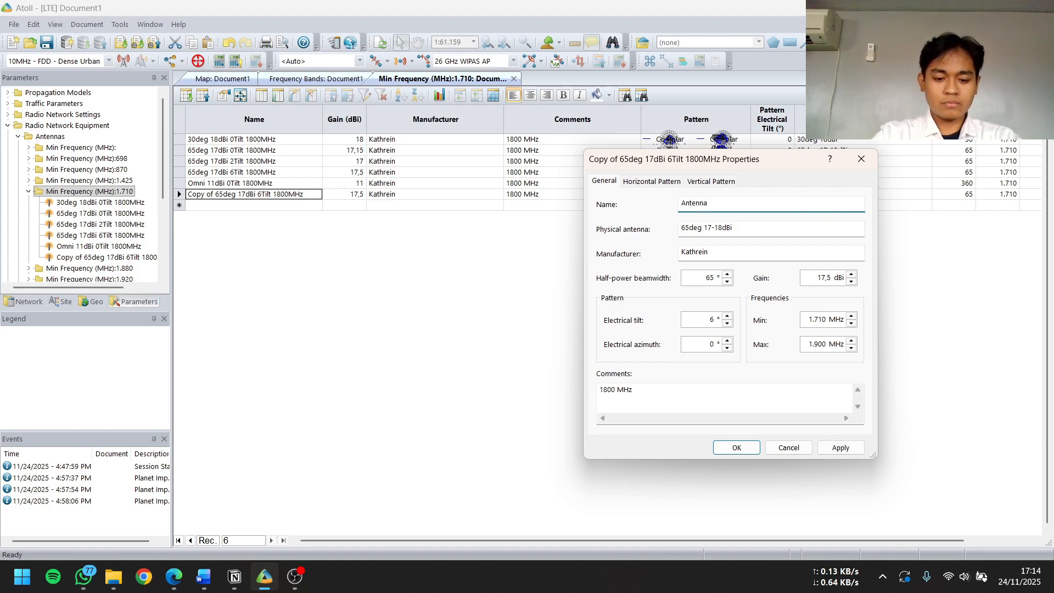
pyautogui.write(' Cilacap p')
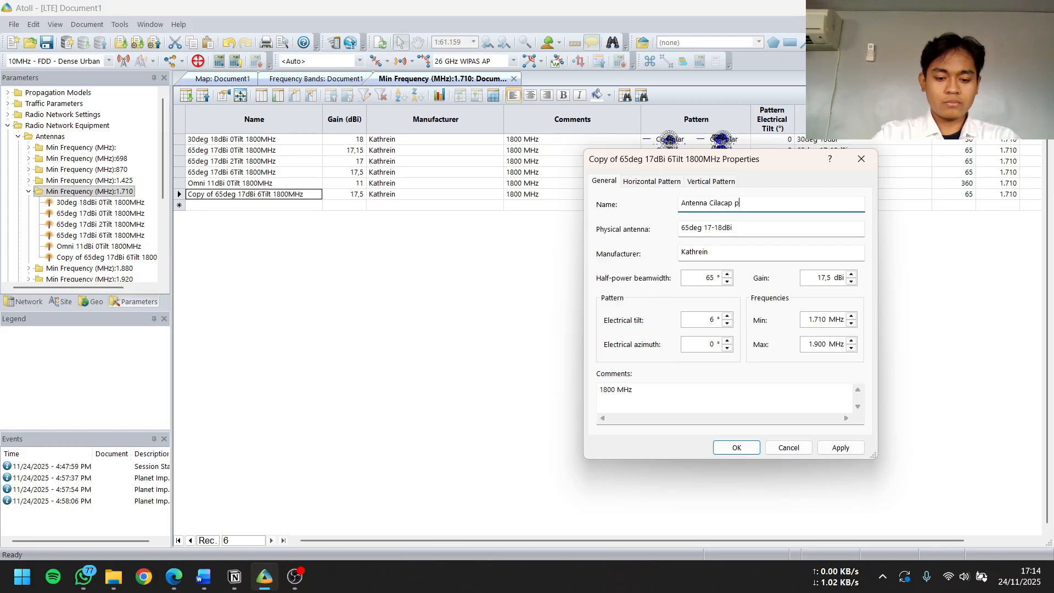
pyautogui.write('lanning')
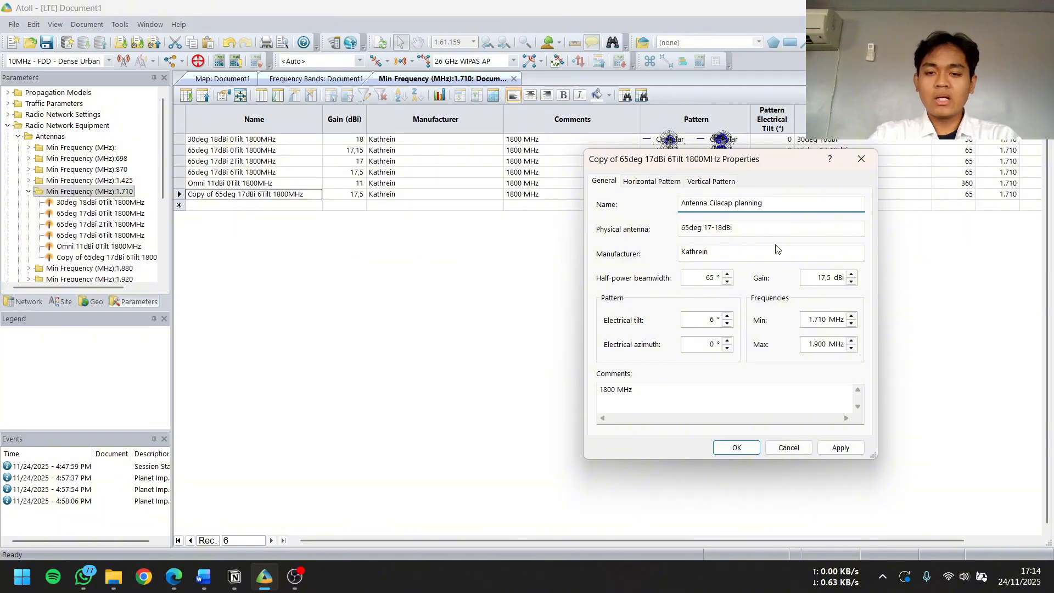
pyautogui.moveTo(687, 164); pyautogui.dragTo(541, 223)
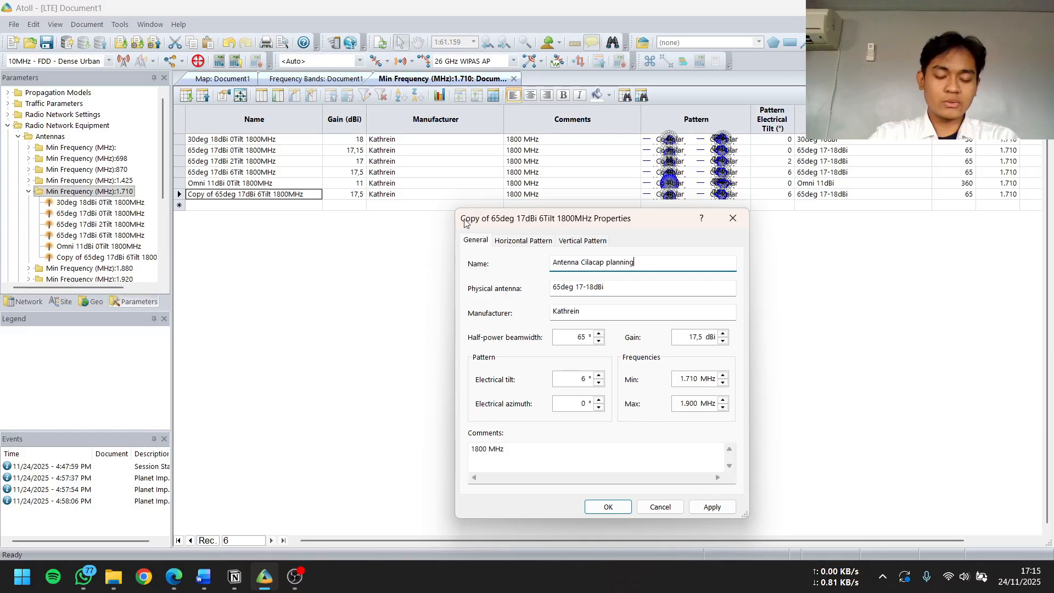
pyautogui.click(705, 512)
pyautogui.click(608, 507)
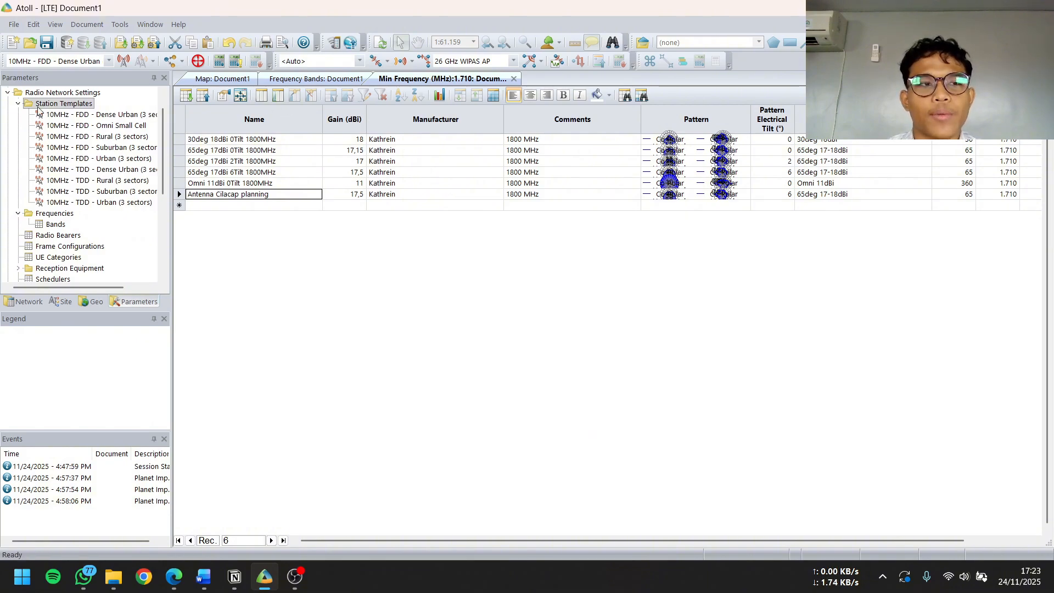
# Open the TMA table from the Radio Network Equipment parameters
pyautogui.click(7, 94)
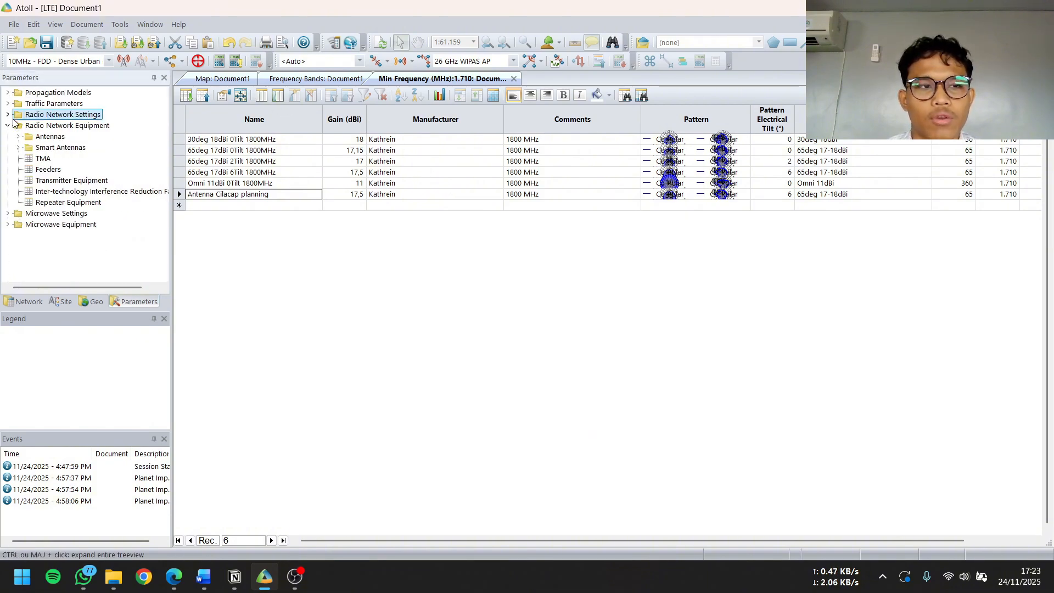
pyautogui.click(44, 158)
pyautogui.rightClick(44, 159)
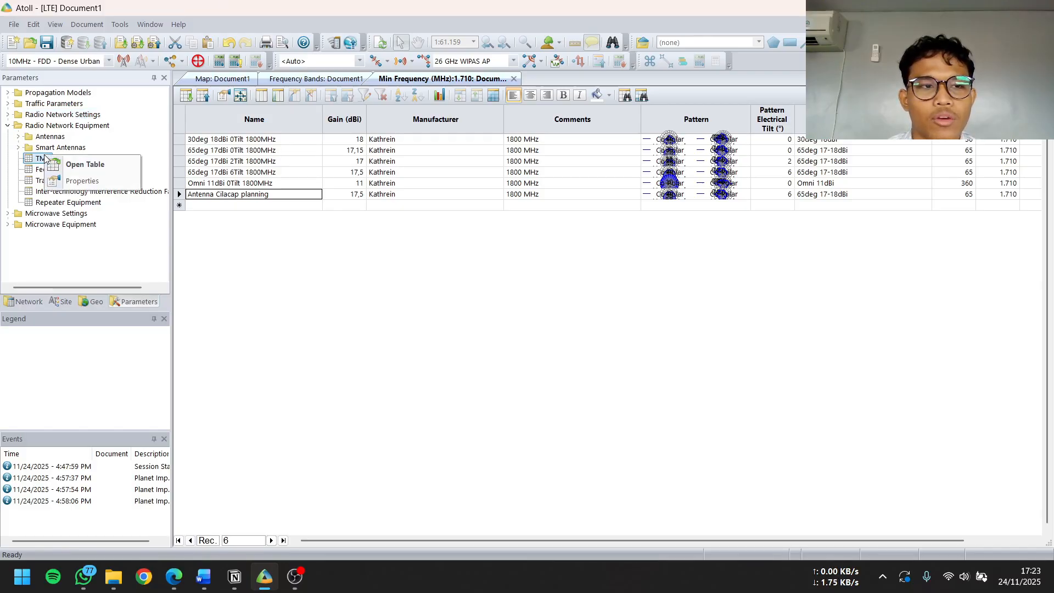
pyautogui.click(69, 165)
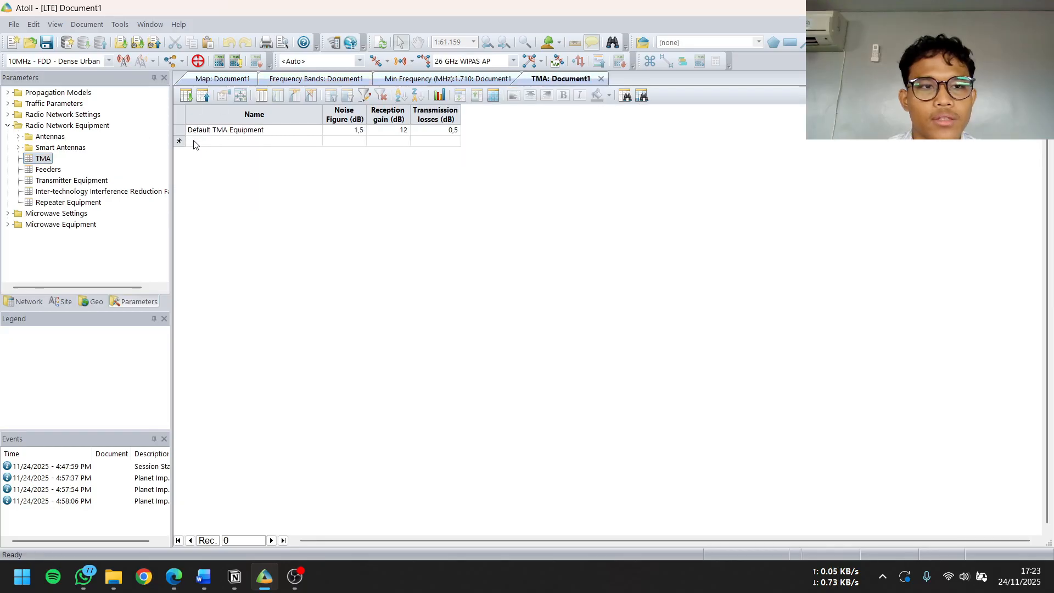
# Add a TMA equipment record named Cilacap Planning below the default one
pyautogui.click(203, 143)
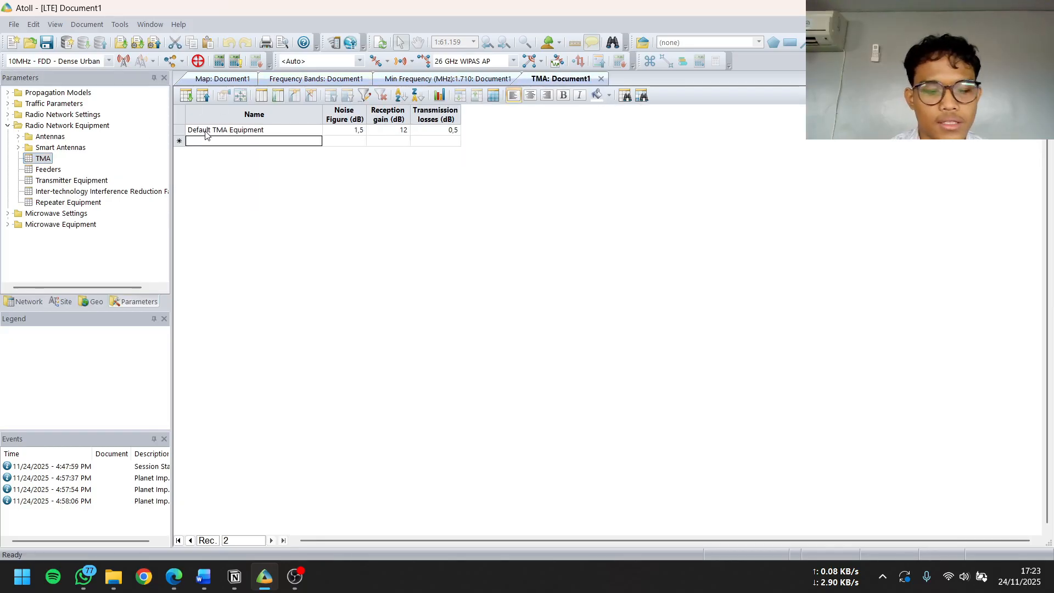
pyautogui.write('Cilac')
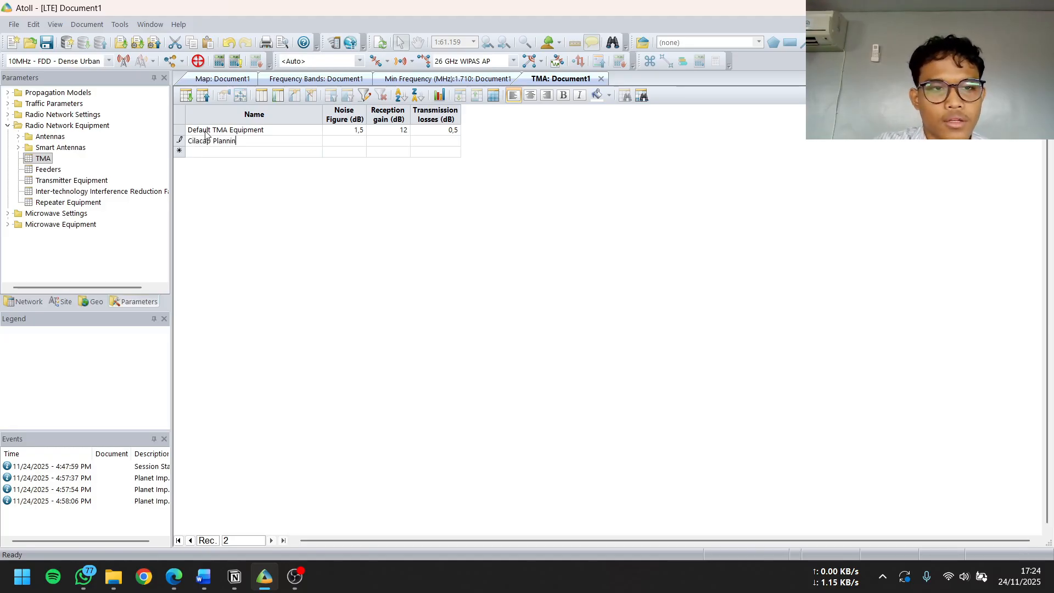
pyautogui.write('ap Planning')
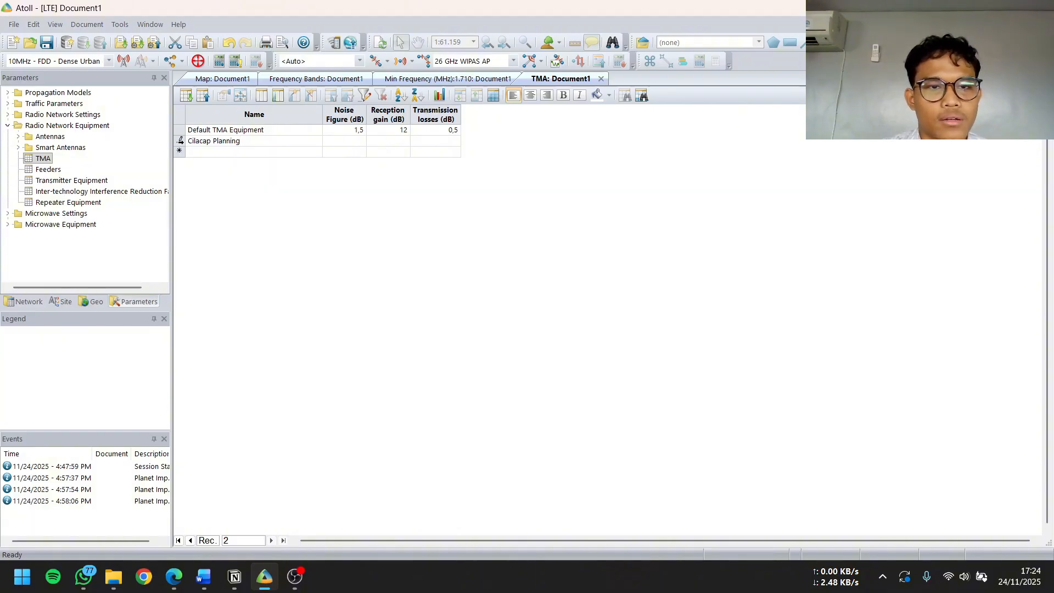
pyautogui.press('Return')
# Set the noise figure of the Cilacap Planning TMA equipment to 1,5 dB in its properties
pyautogui.doubleClick(181, 139)
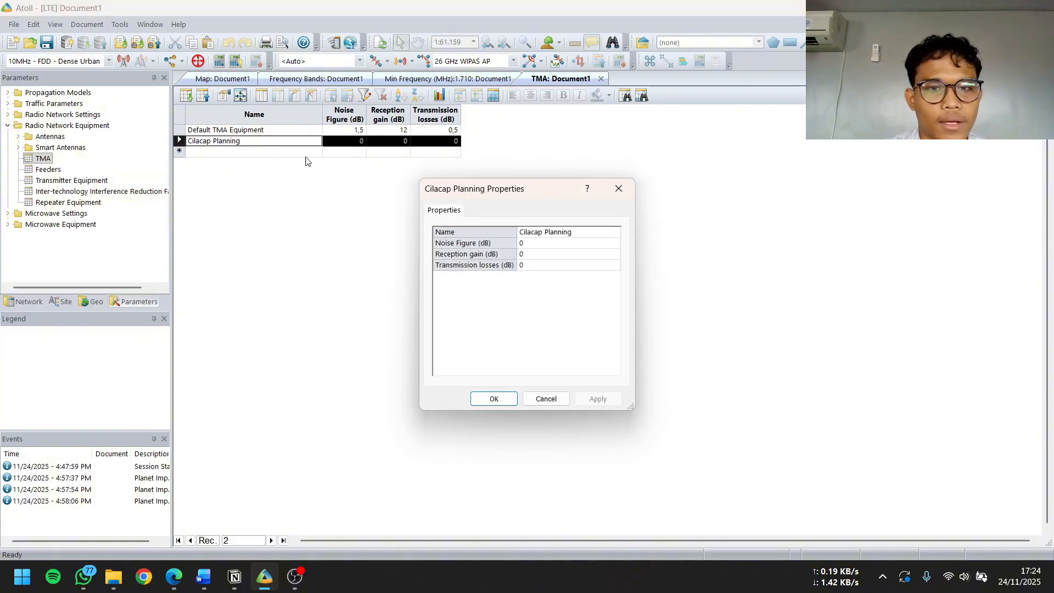
pyautogui.click(549, 242)
pyautogui.click(524, 240)
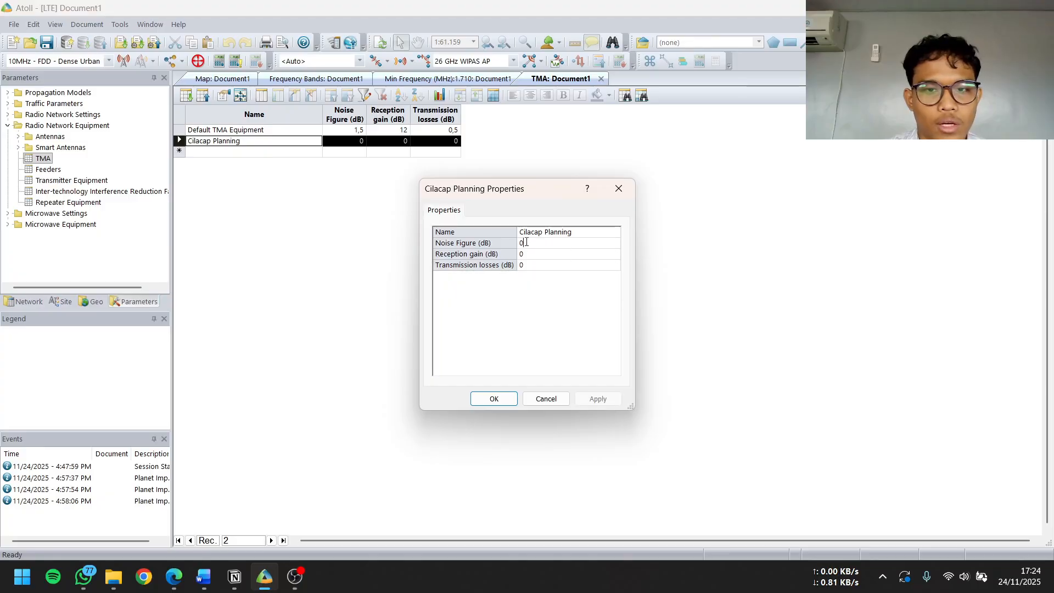
pyautogui.doubleClick(523, 242)
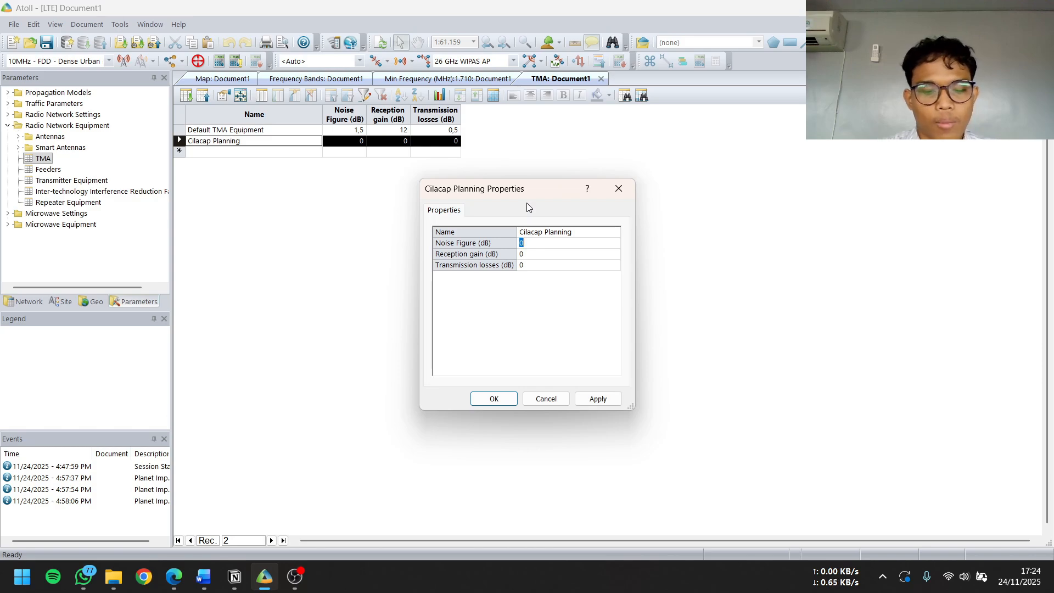
pyautogui.write('1,5 dB')
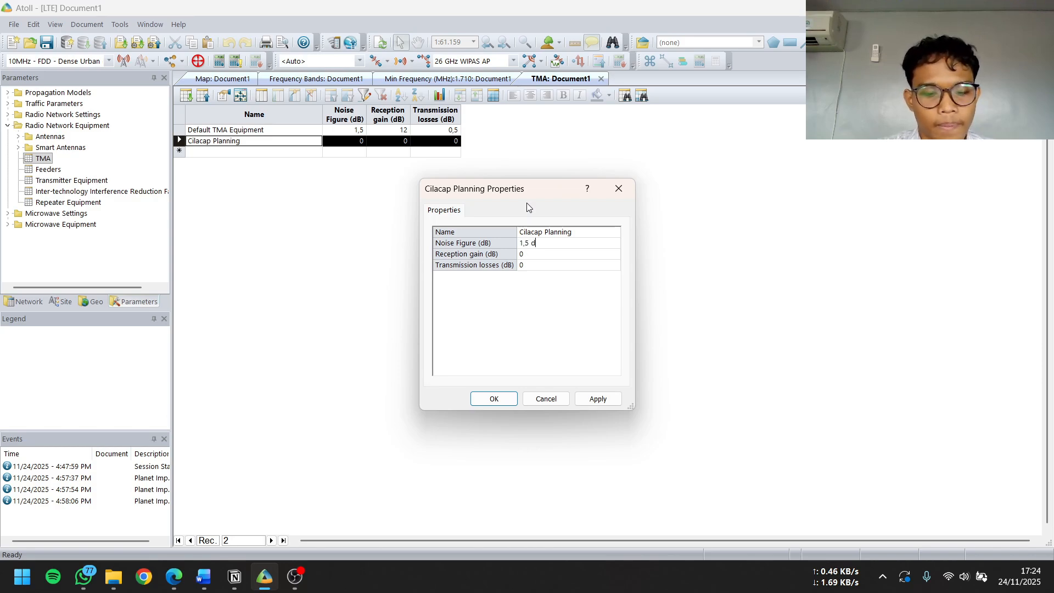
pyautogui.press('BackSpace')
pyautogui.press('BackSpace')
pyautogui.press('BackSpace')
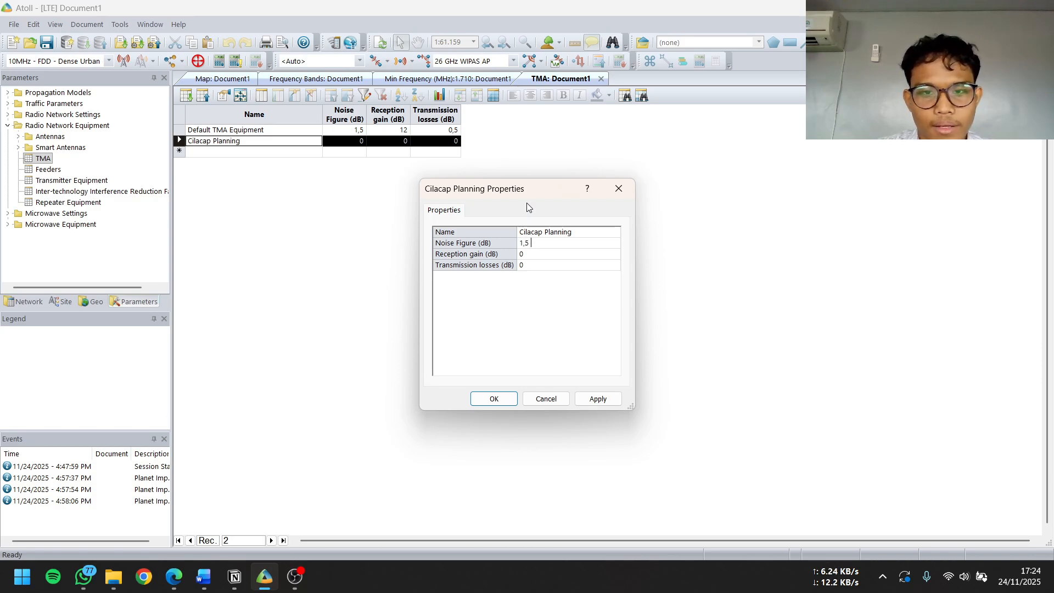
# Give the Cilacap Planning TMA a reception gain of 12 dB and transmission losses of 0,5 dB, and save its properties
pyautogui.click(533, 256)
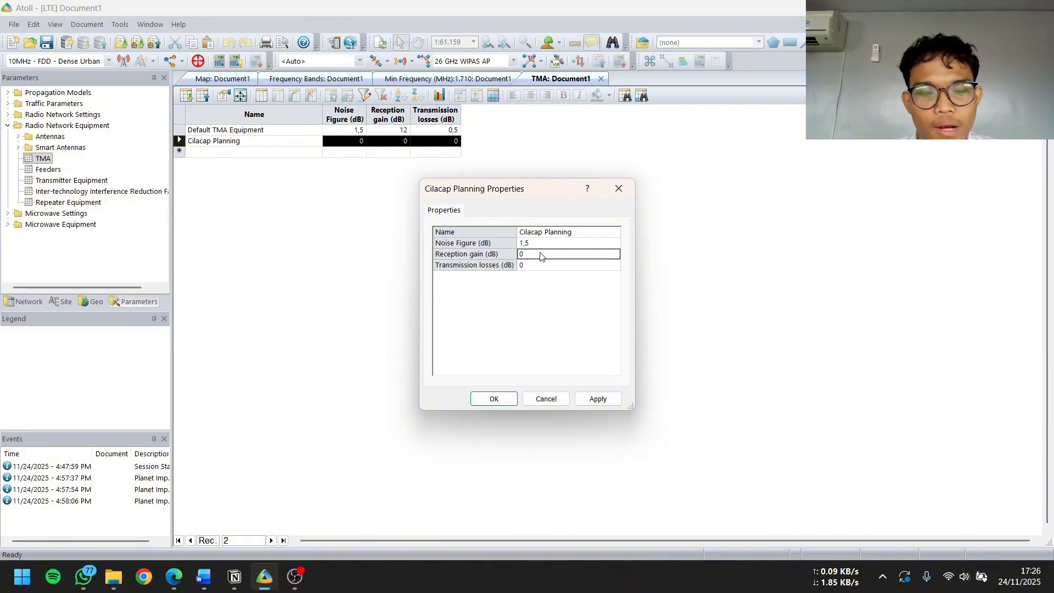
pyautogui.write('12')
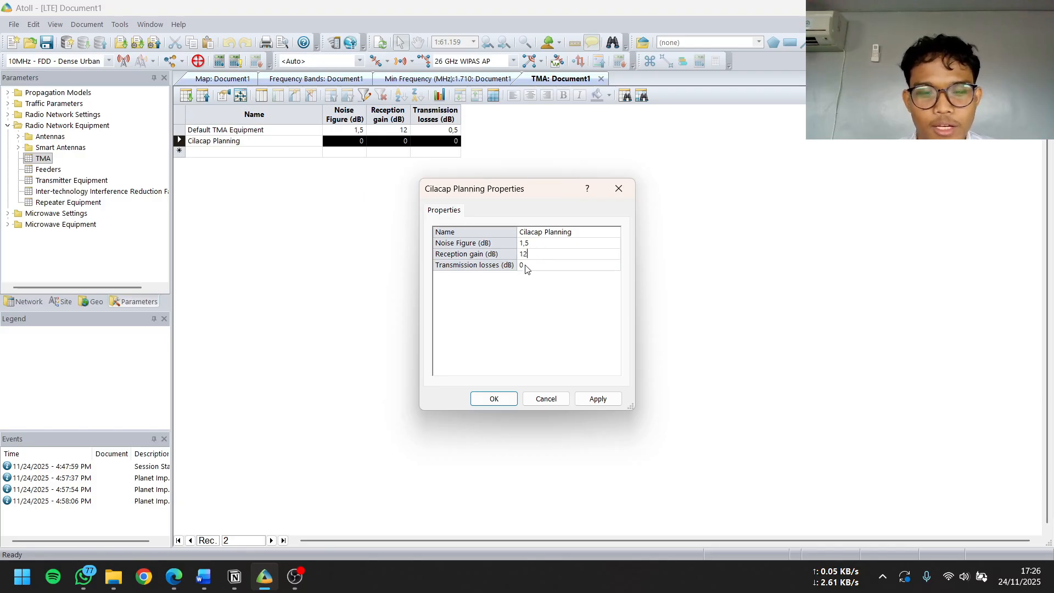
pyautogui.click(525, 266)
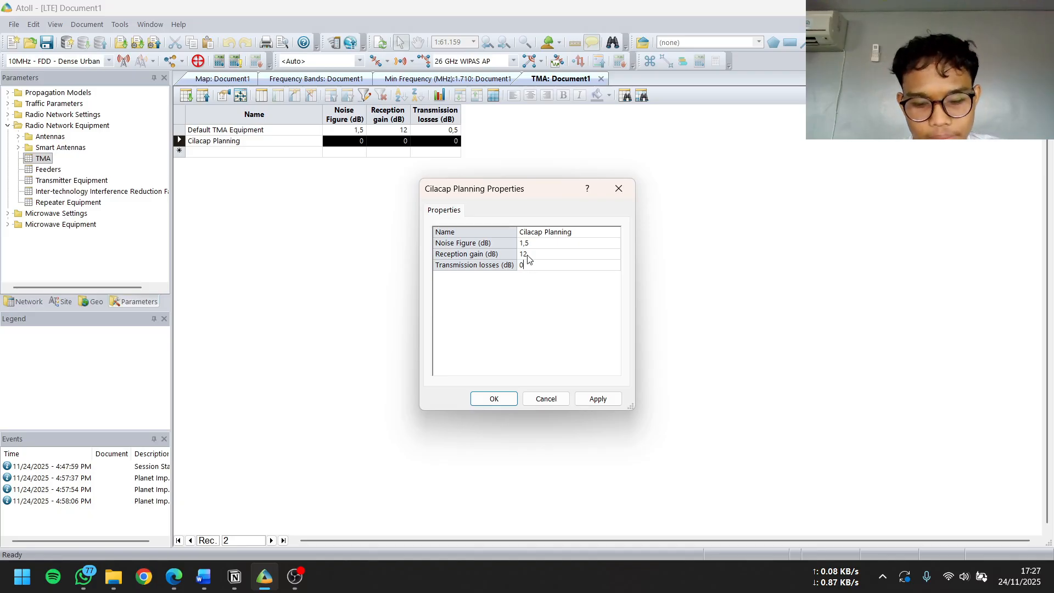
pyautogui.write('5')
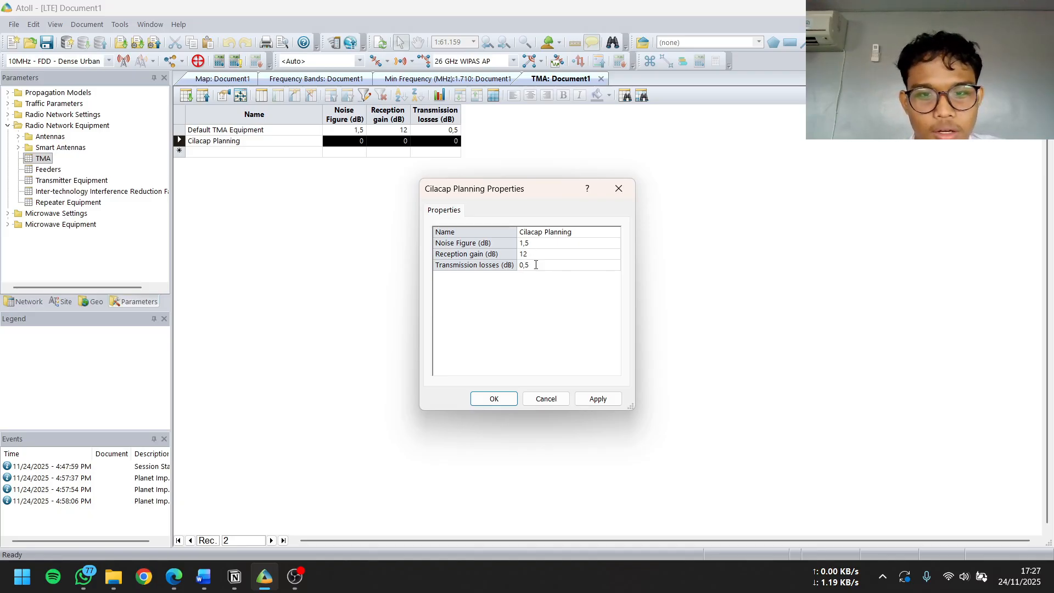
pyautogui.click(599, 398)
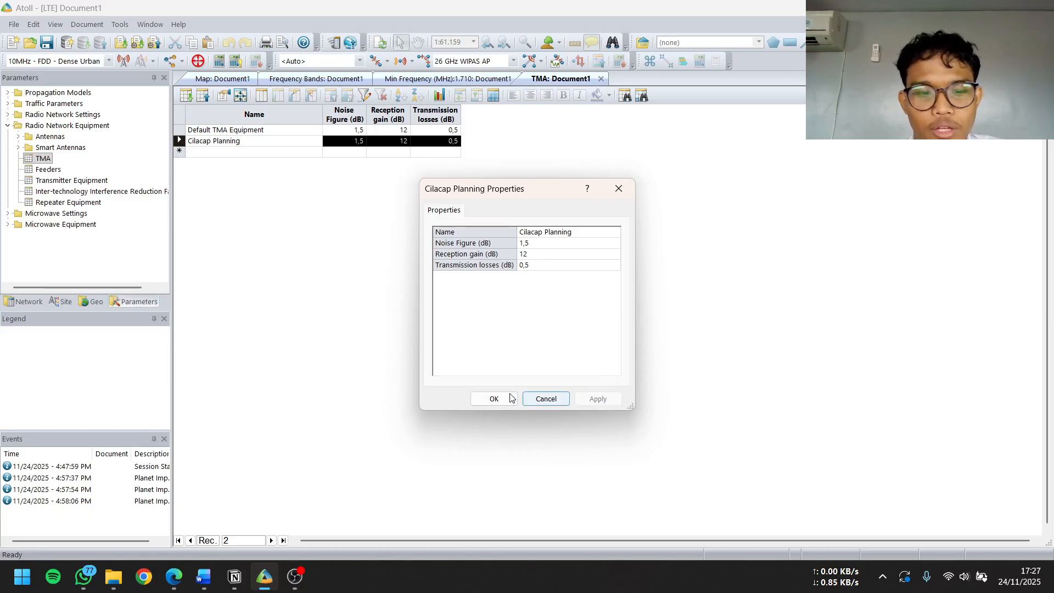
pyautogui.click(486, 401)
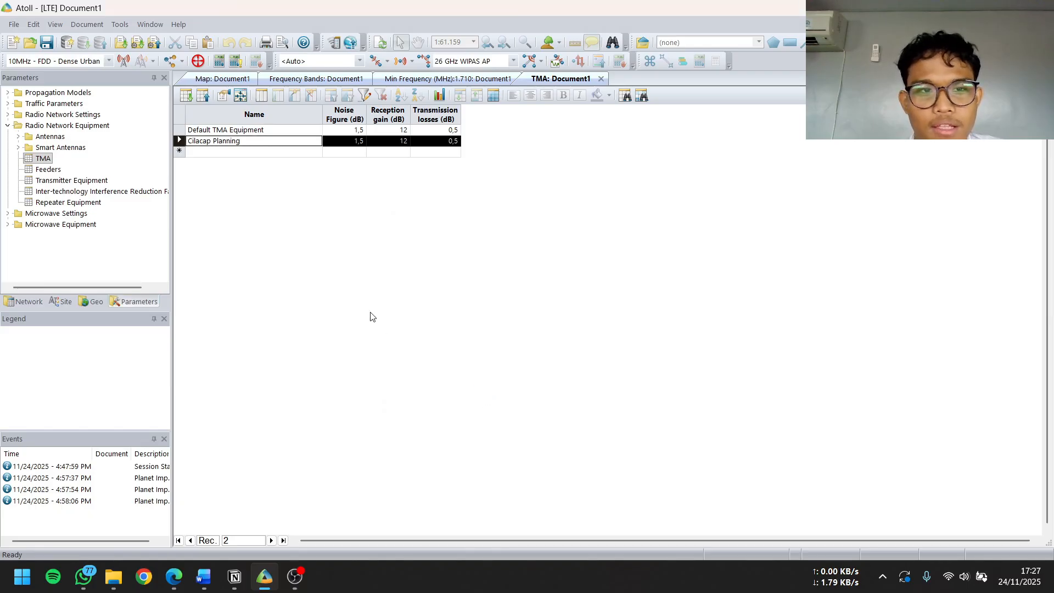
# Open the Feeders table and add a feeder record named Cilacap Planning in the empty row
pyautogui.rightClick(42, 172)
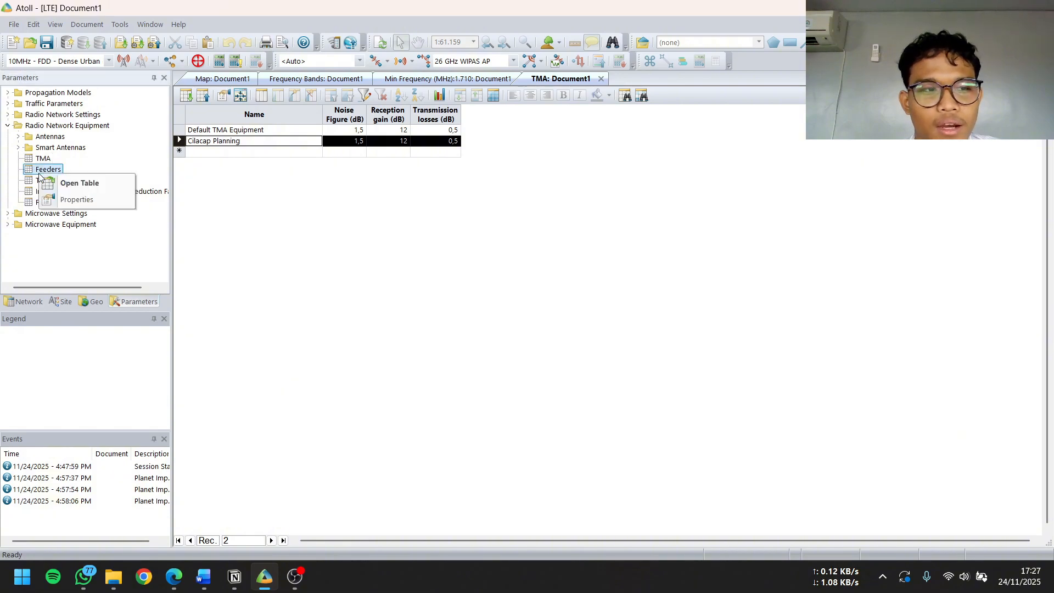
pyautogui.click(64, 183)
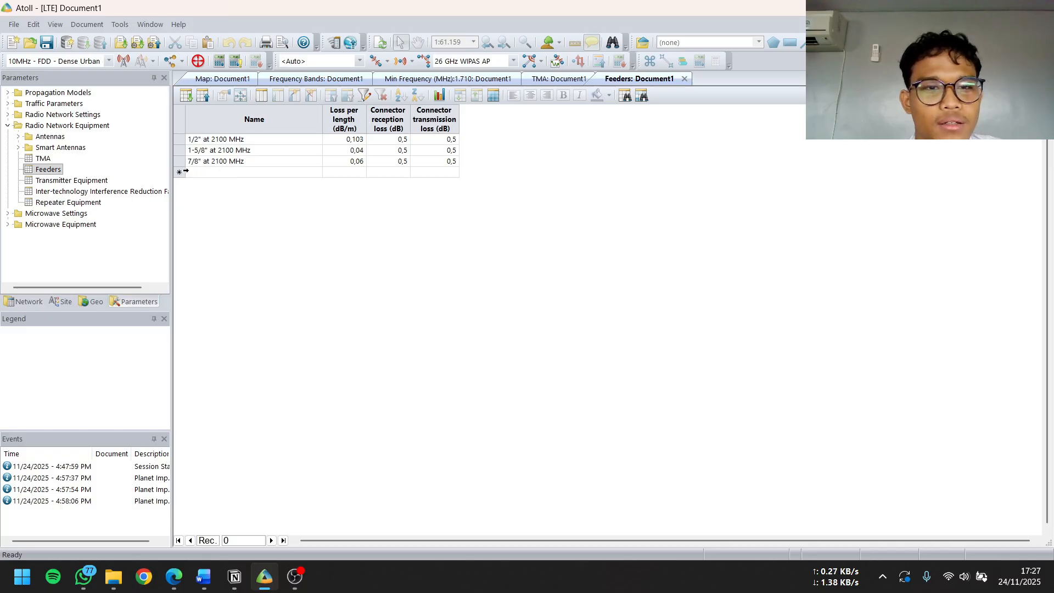
pyautogui.click(196, 174)
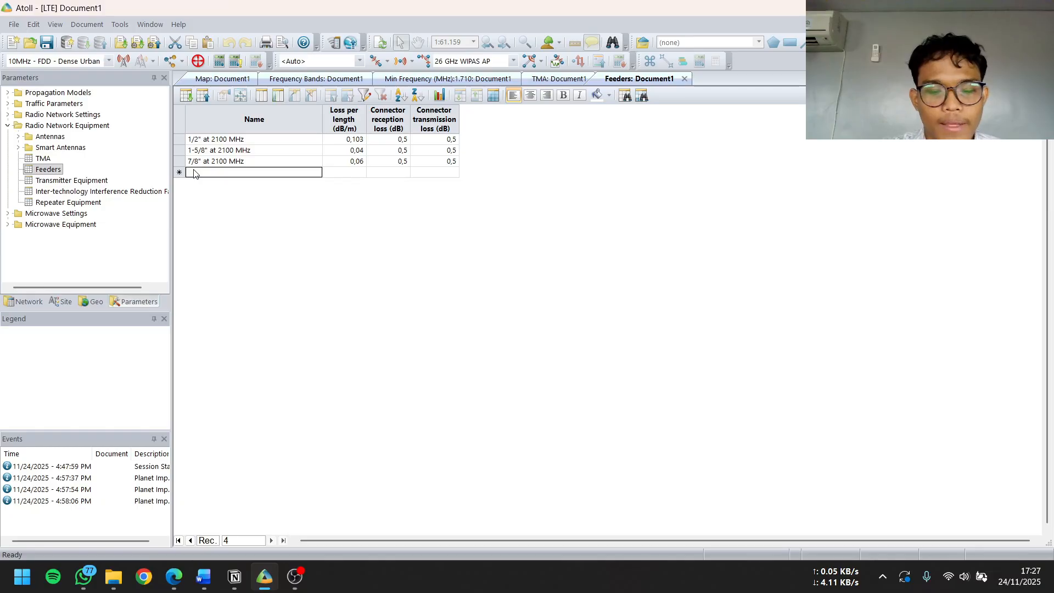
pyautogui.write('c')
pyautogui.write('oaxcap')
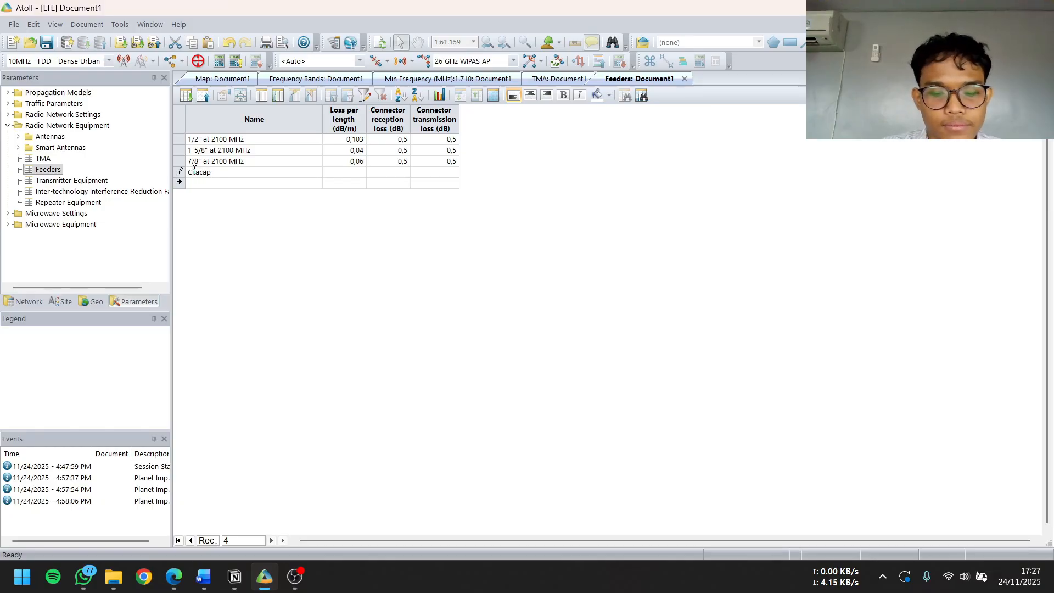
pyautogui.write(' Planning')
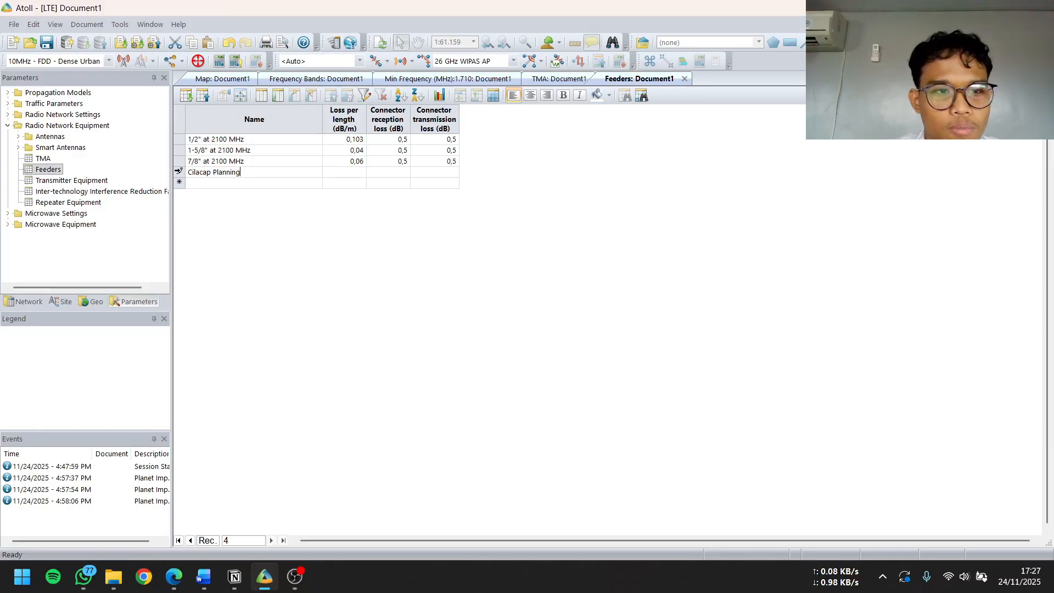
# Set the loss per length of the Cilacap Planning feeder to 0,02 dB/m in its properties
pyautogui.click(178, 172)
pyautogui.doubleClick(178, 172)
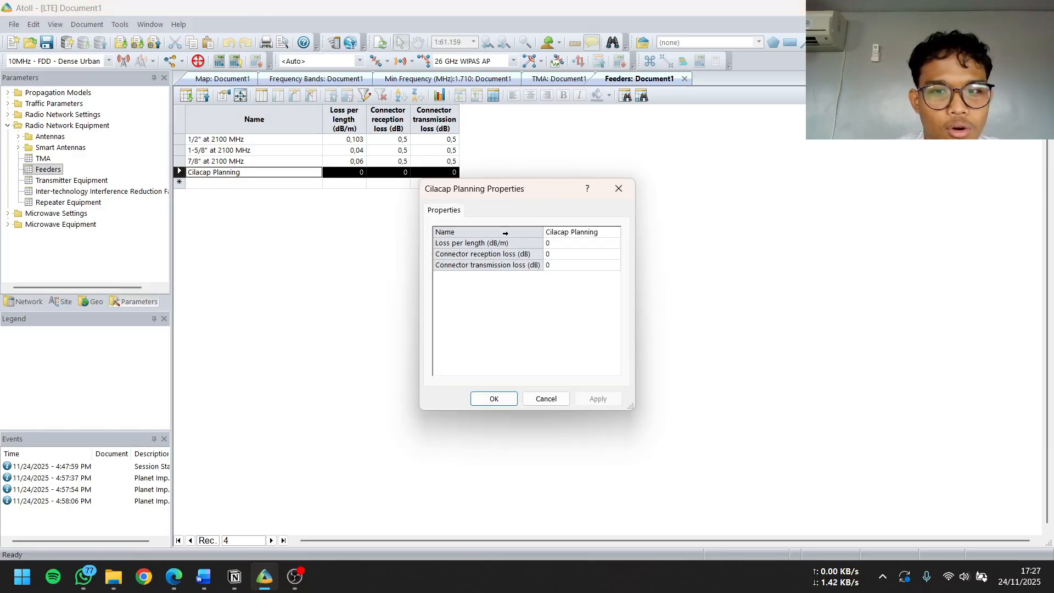
pyautogui.click(557, 245)
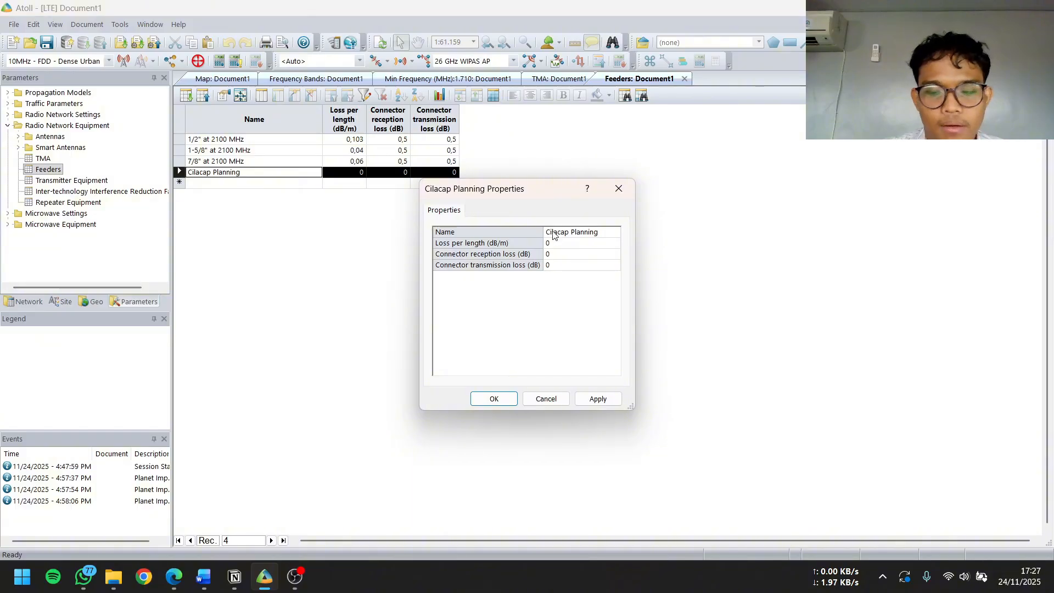
pyautogui.press('BackSpace')
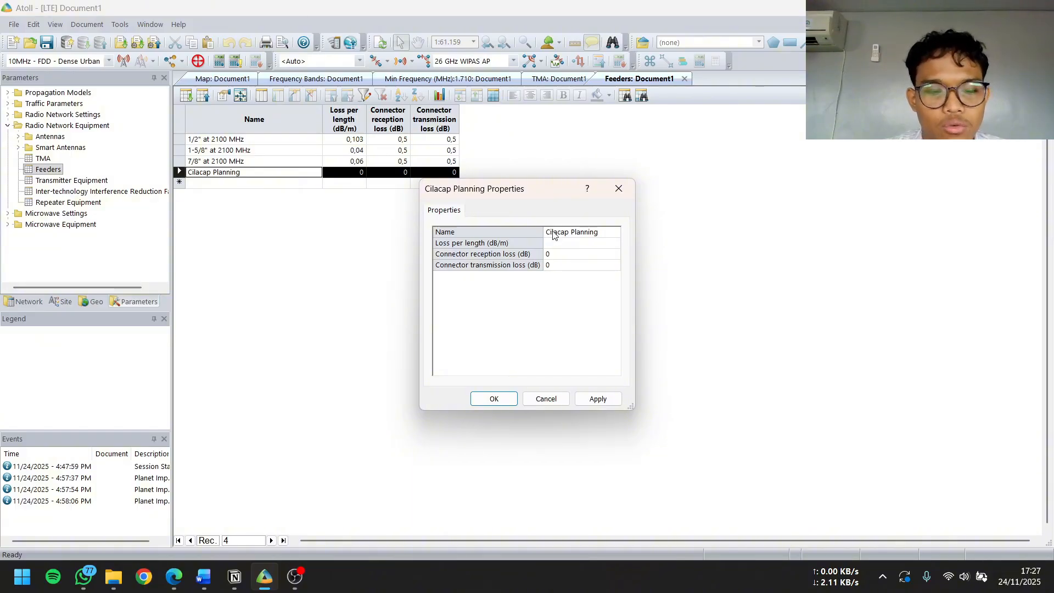
pyautogui.click(555, 235)
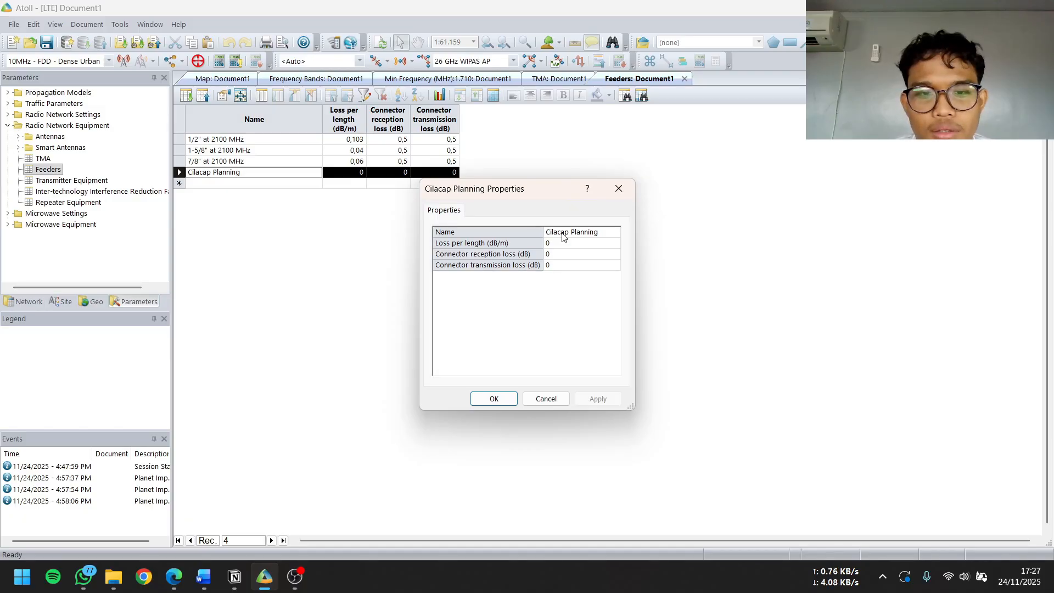
pyautogui.click(561, 245)
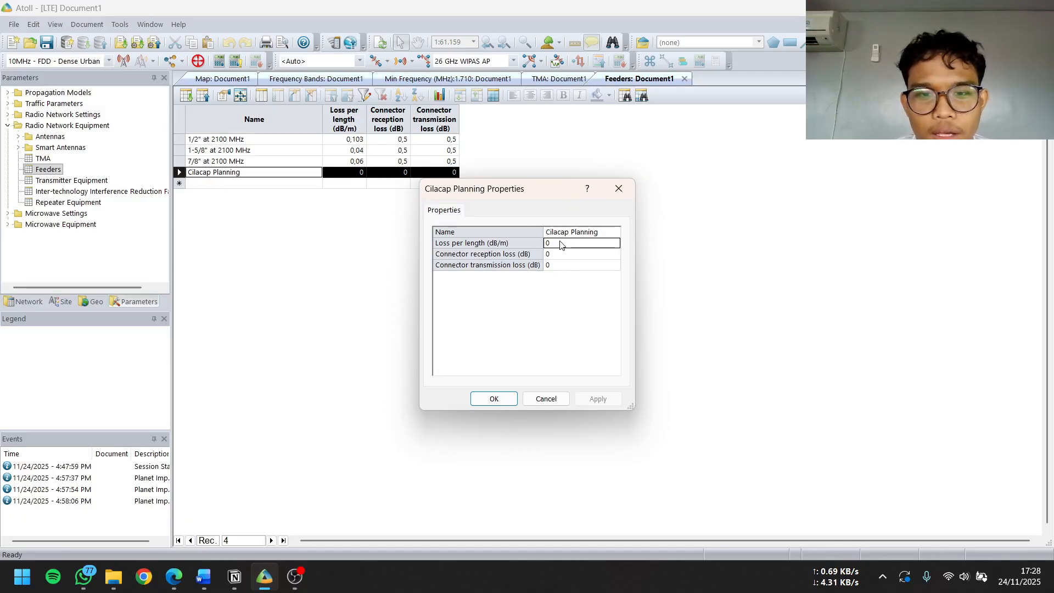
pyautogui.click(561, 242)
pyautogui.write(',02')
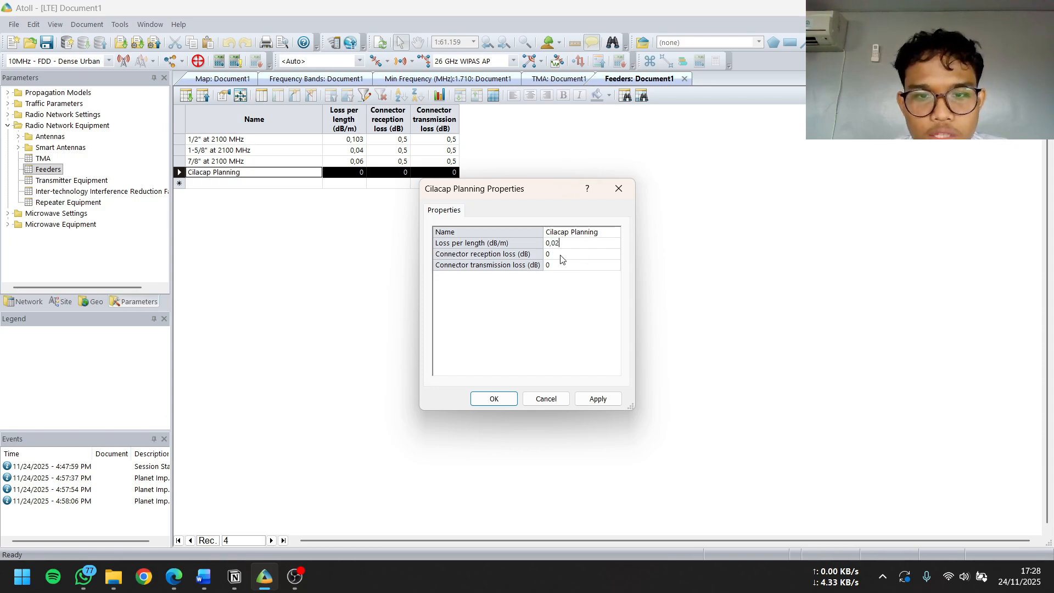
# Set the feeder's connector reception and transmission losses to 0,5 dB each and save its properties
pyautogui.click(562, 257)
pyautogui.write(',5')
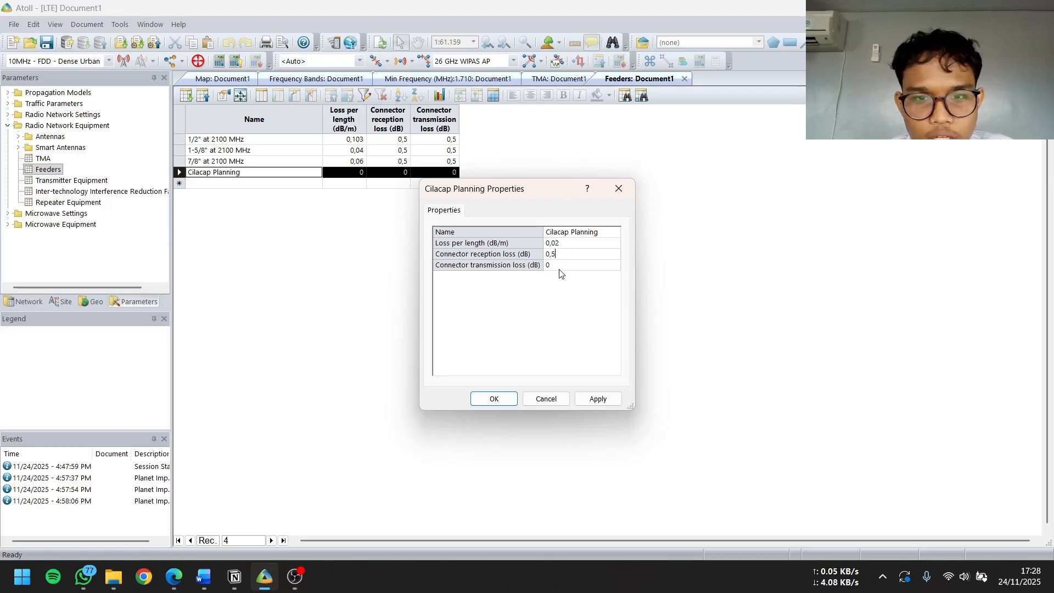
pyautogui.click(558, 268)
pyautogui.click(558, 267)
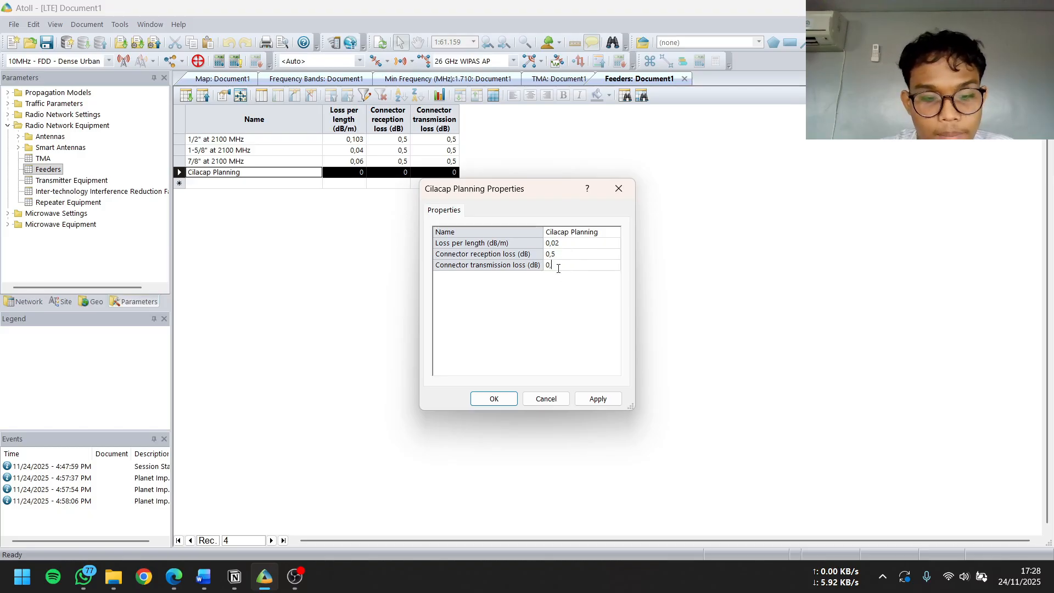
pyautogui.click(598, 399)
pyautogui.click(493, 399)
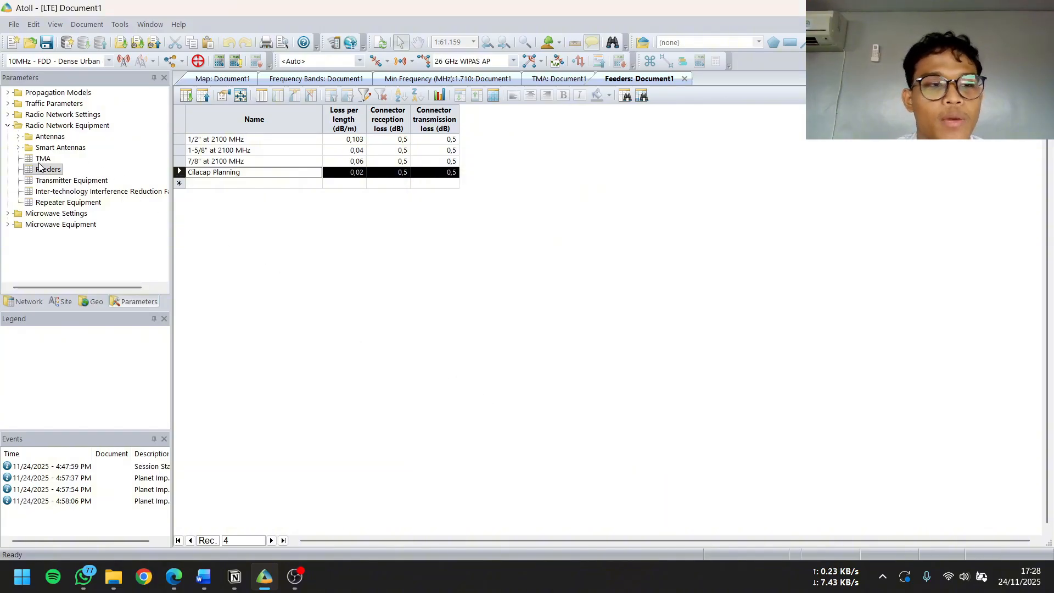
# Open the Transmitter Equipment table and add a record named Cilacap Planning below the default eNode-B equipment
pyautogui.rightClick(66, 183)
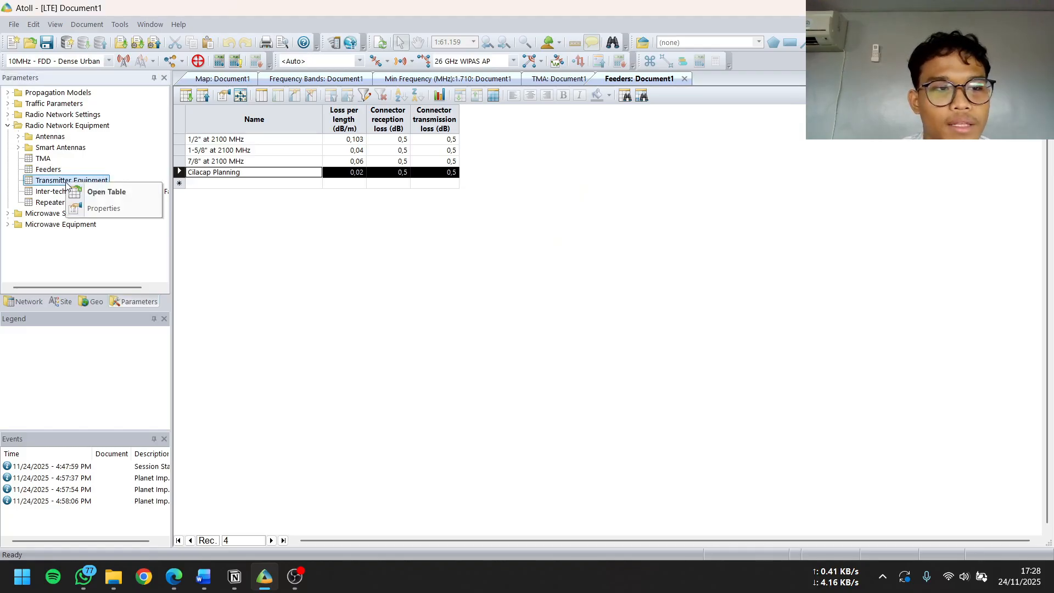
pyautogui.click(77, 190)
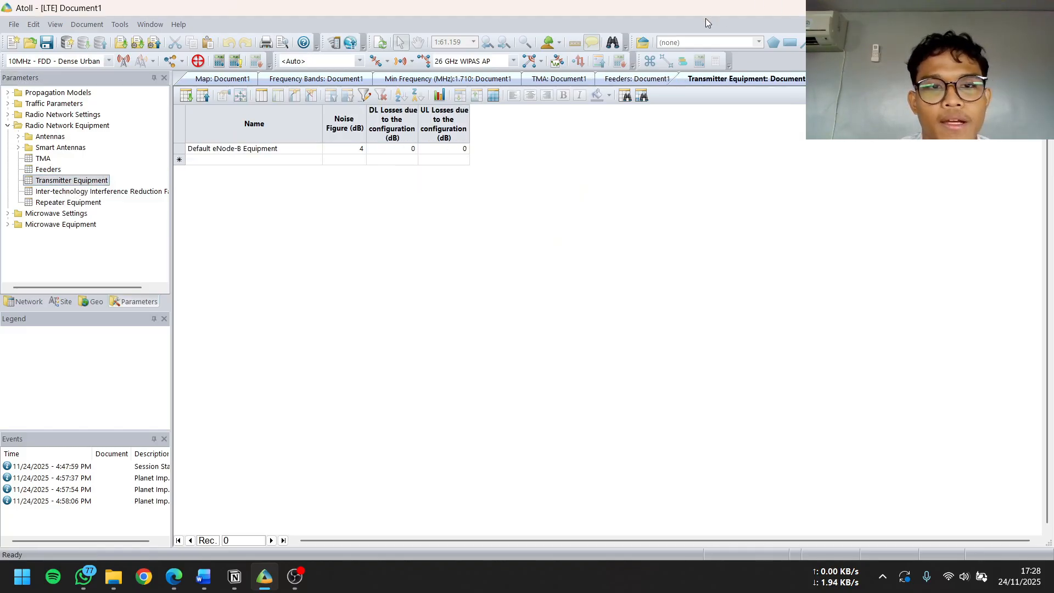
pyautogui.click(206, 161)
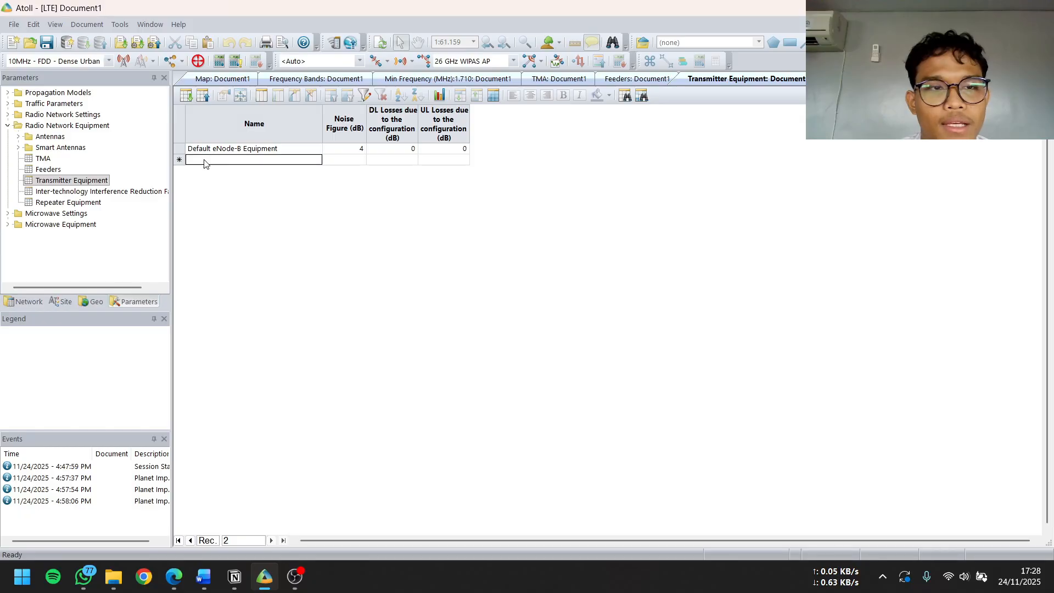
pyautogui.write('Cila')
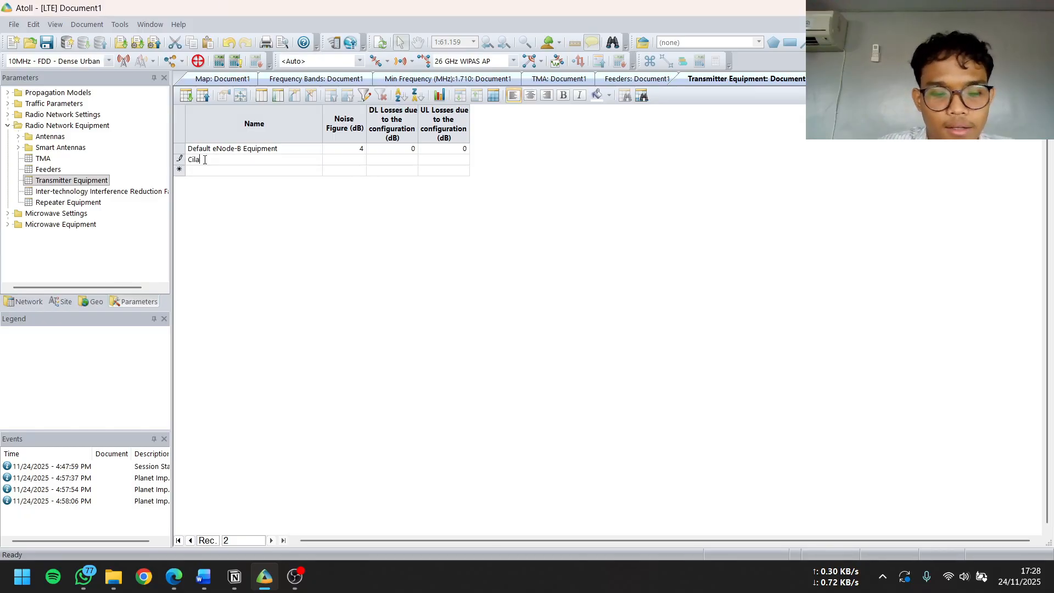
pyautogui.write('cap Pl')
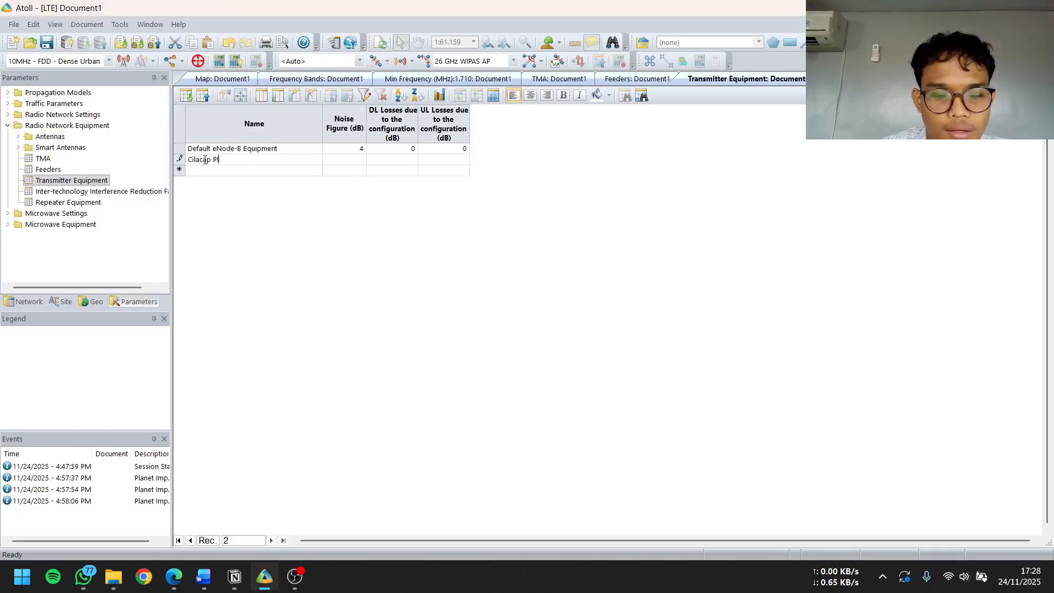
pyautogui.write('anning')
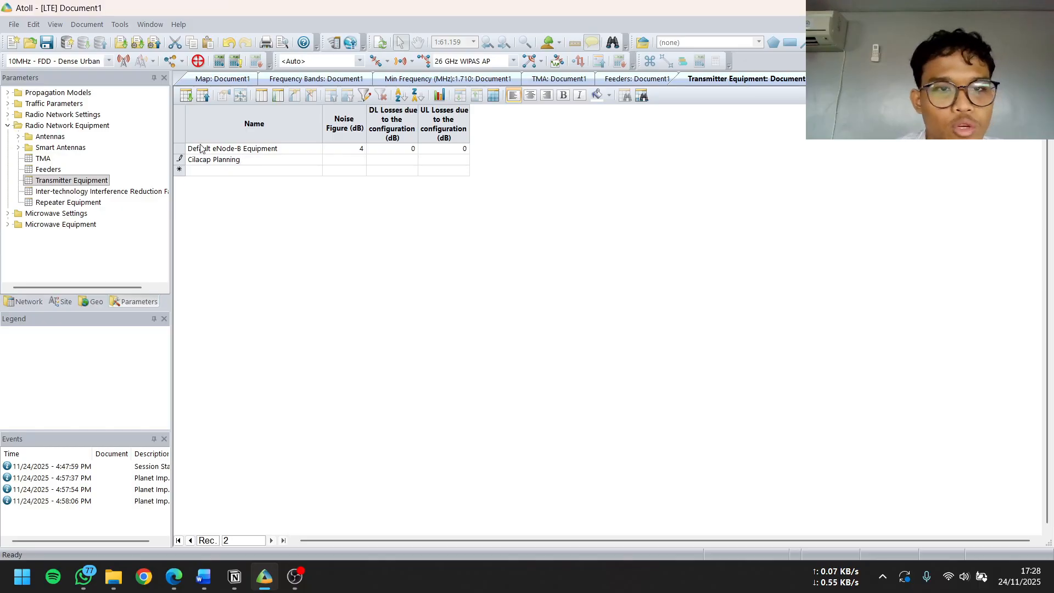
# Set the noise figure of the Cilacap Planning transmitter equipment to 4,5 dB in its properties and save them
pyautogui.click(356, 161)
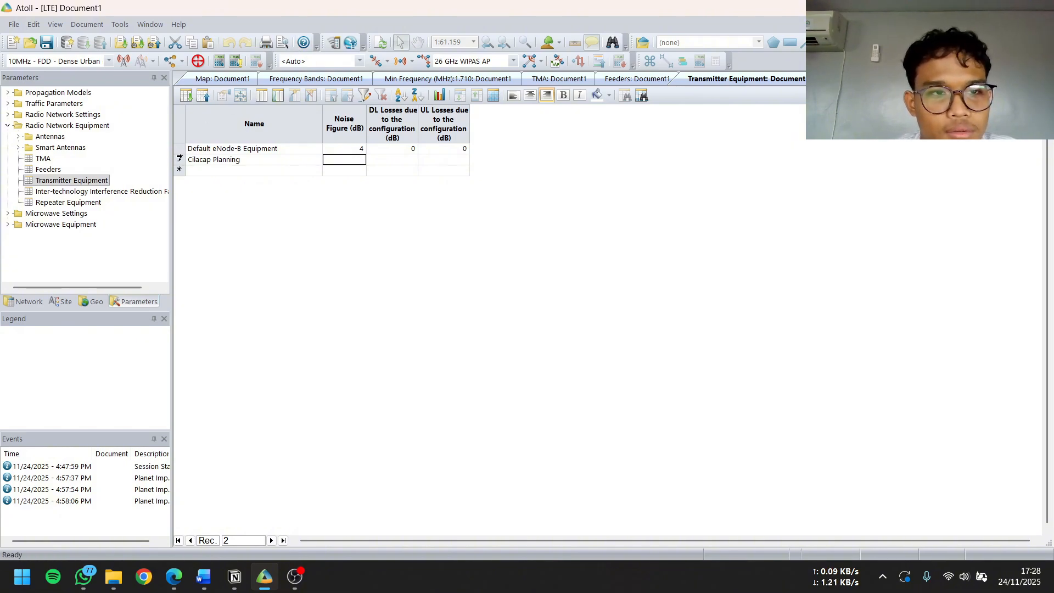
pyautogui.doubleClick(179, 159)
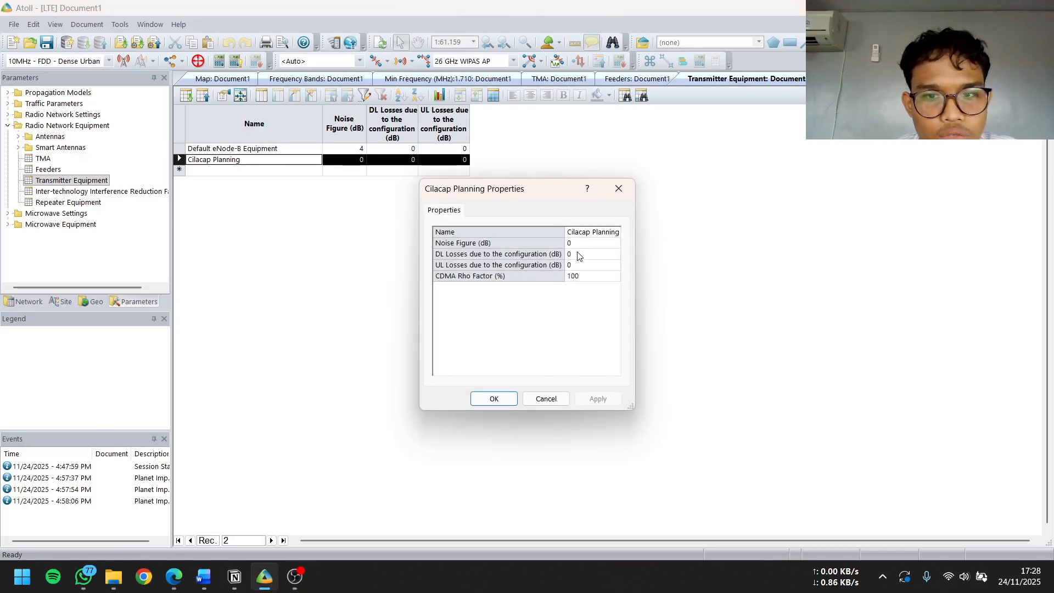
pyautogui.click(581, 244)
pyautogui.write('4')
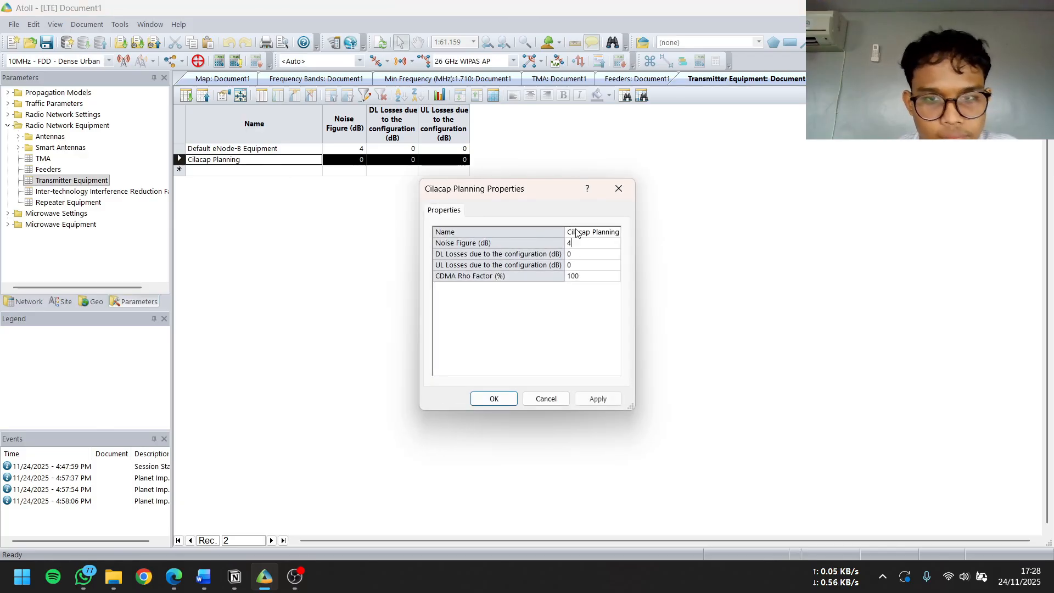
pyautogui.write(',5')
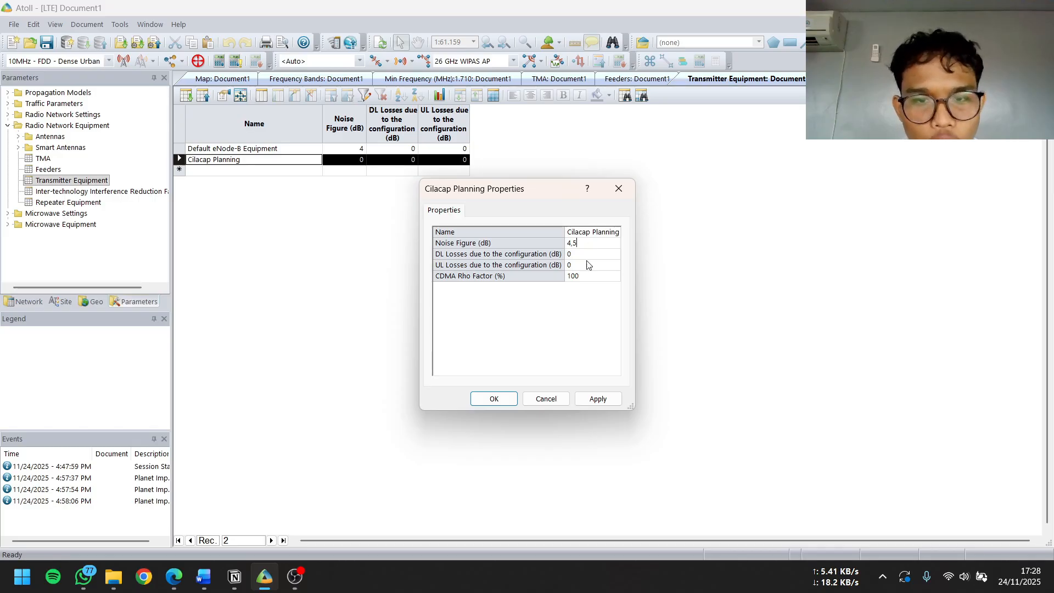
pyautogui.click(600, 397)
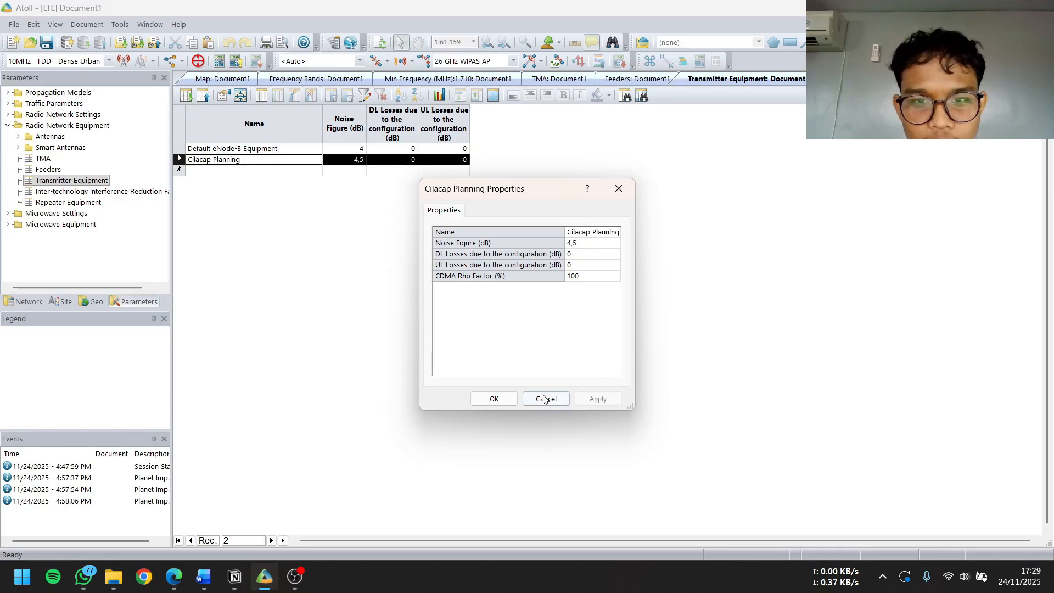
pyautogui.click(494, 400)
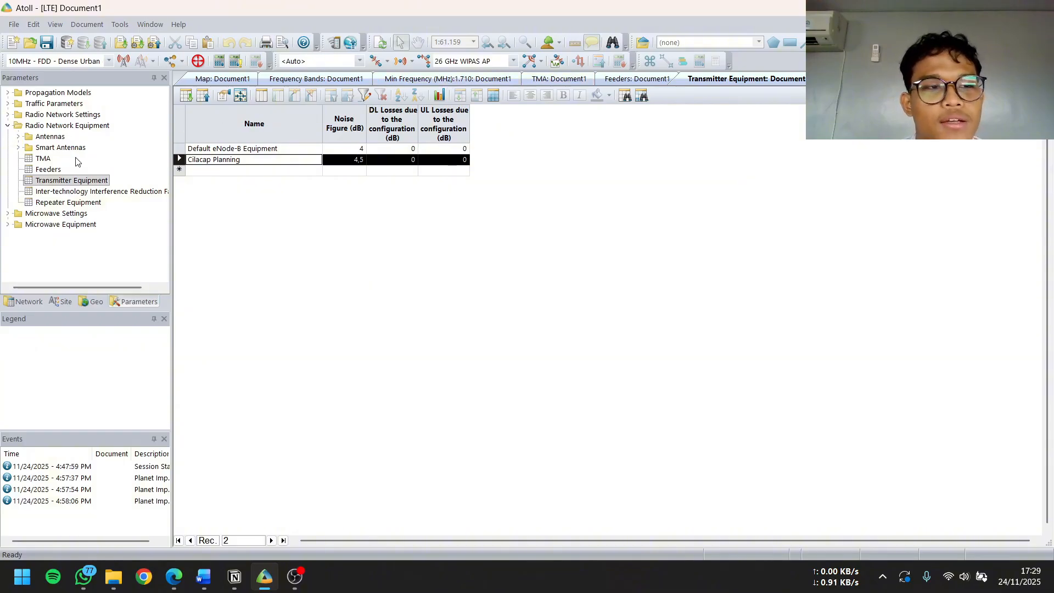
# Create a new station template under Radio Network Settings and name it Antena Cilacap
pyautogui.click(8, 115)
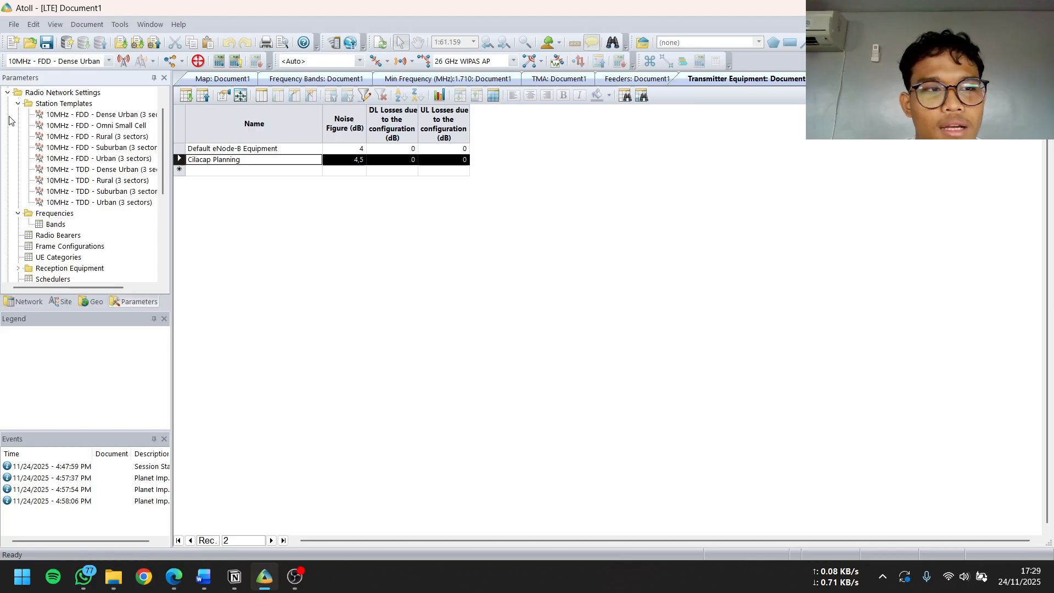
pyautogui.rightClick(60, 104)
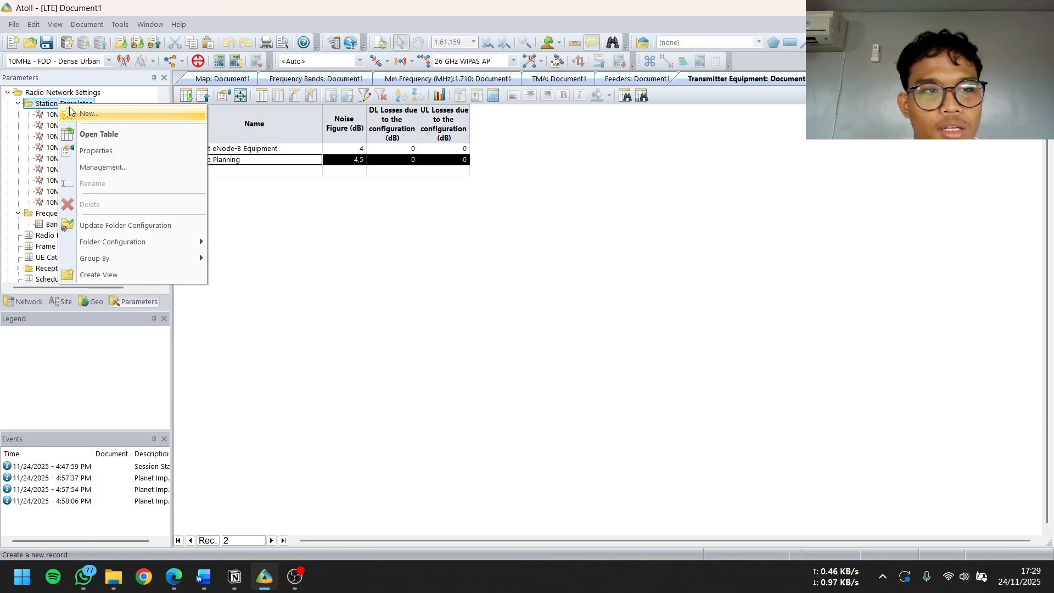
pyautogui.click(69, 112)
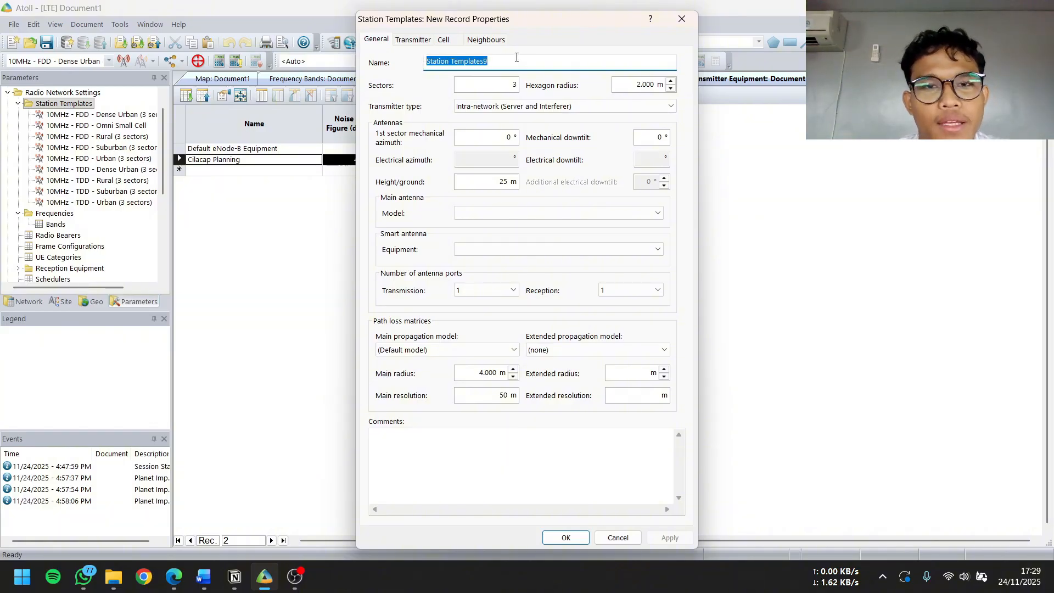
pyautogui.write('An')
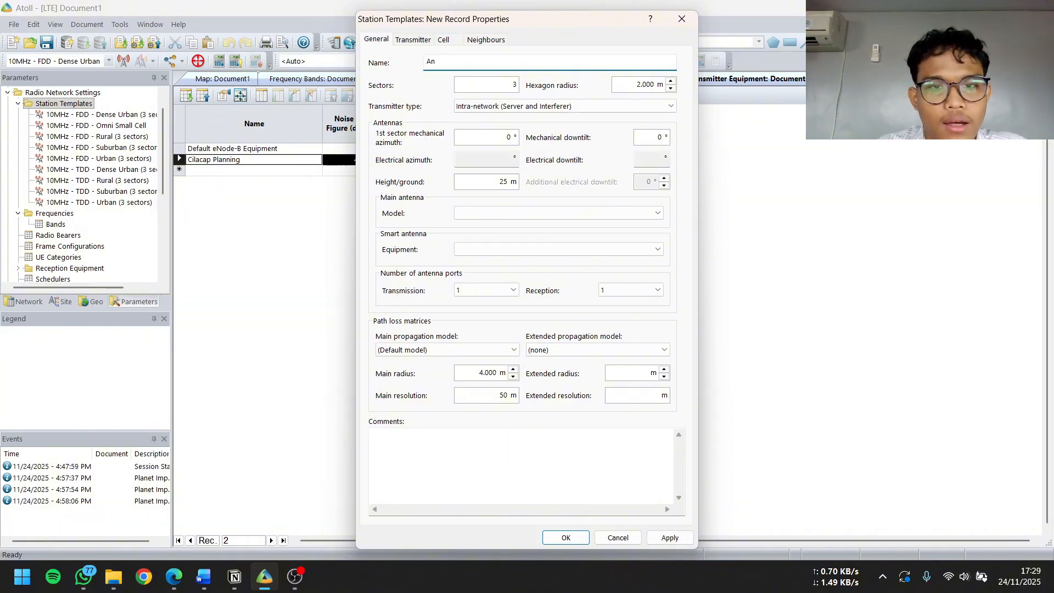
pyautogui.write('tena Cilacap')
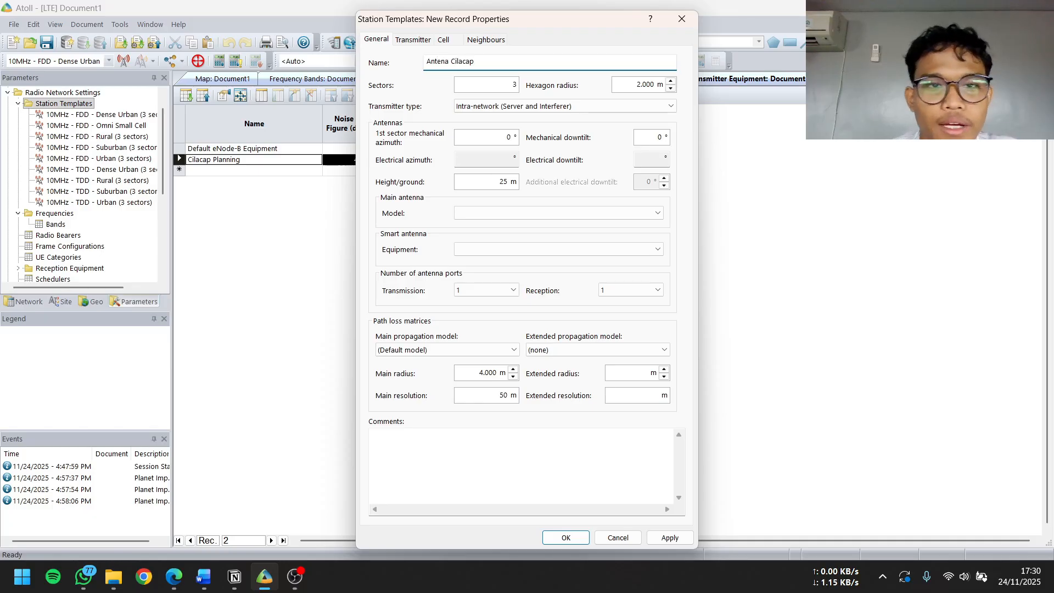
# Set the hexagon radius of the Antena Cilacap station template to 1170 m
pyautogui.doubleClick(650, 83)
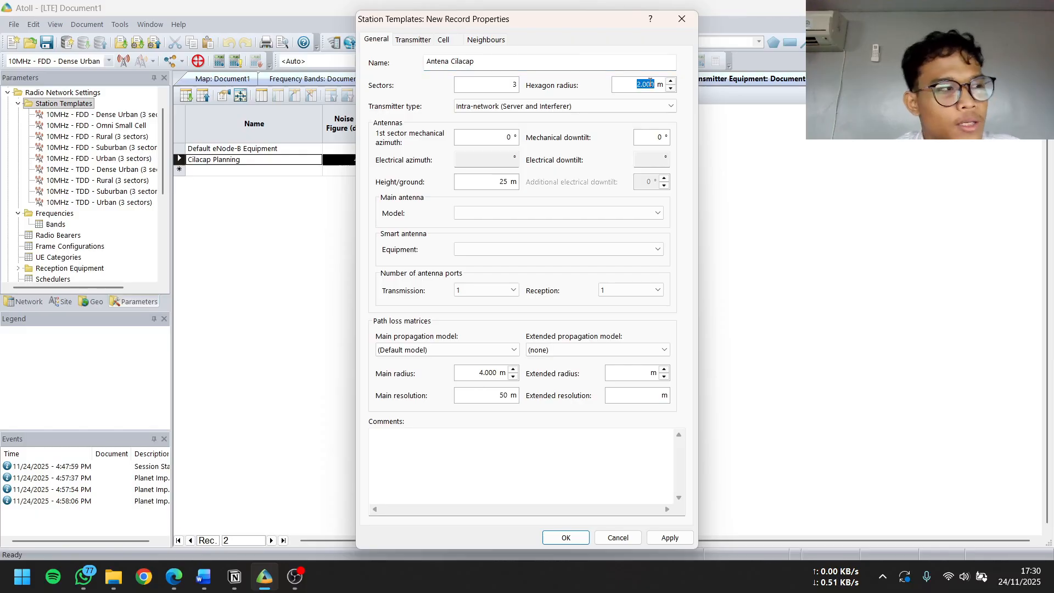
pyautogui.press('BackSpace')
pyautogui.write('117')
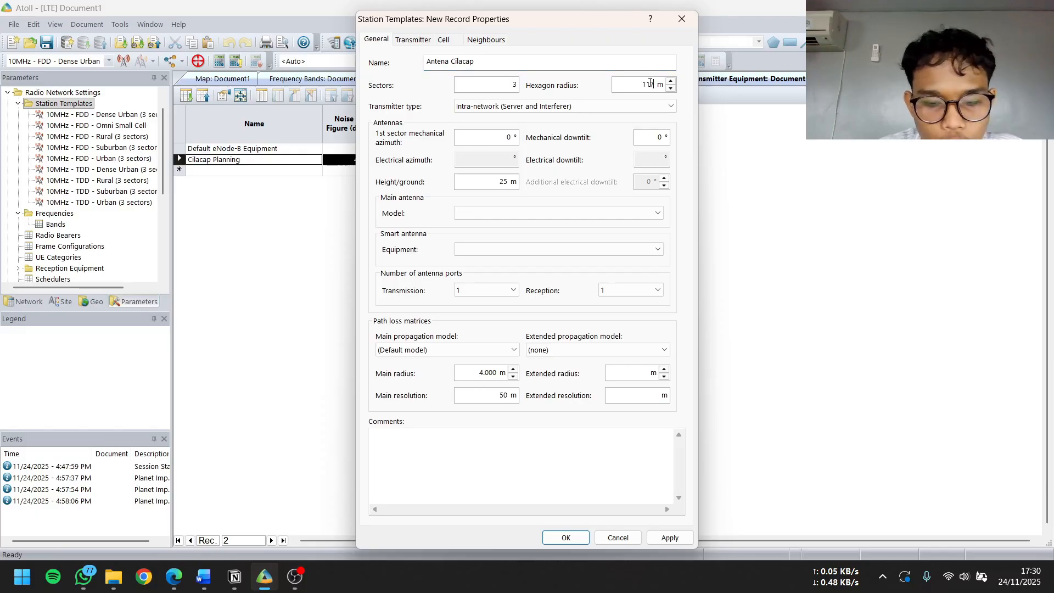
pyautogui.write('0')
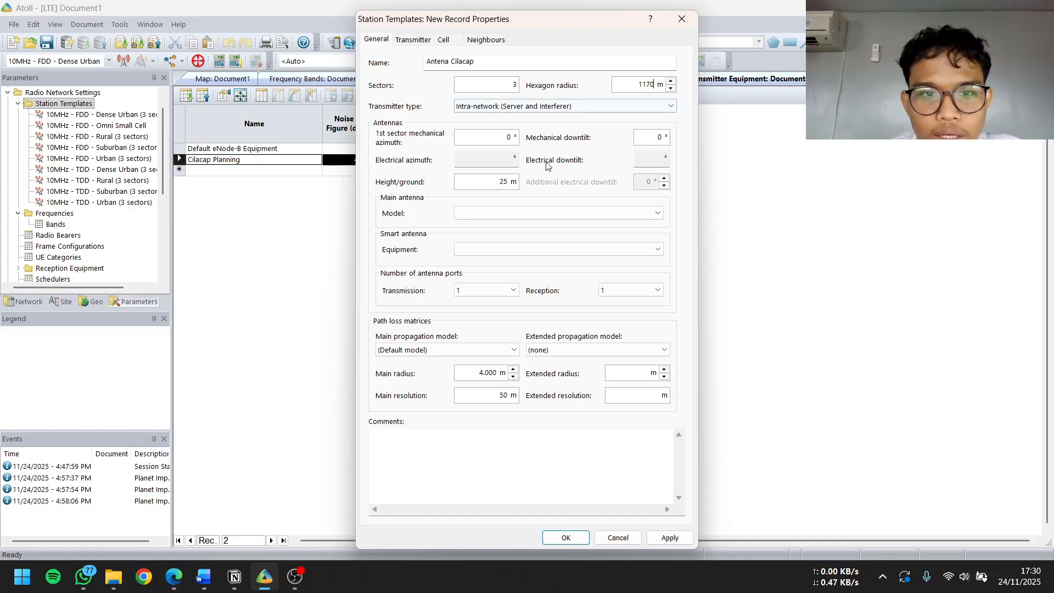
# Choose Antenna Cilacap planning as the template's main antenna model, leaving the smart antenna equipment empty
pyautogui.click(520, 214)
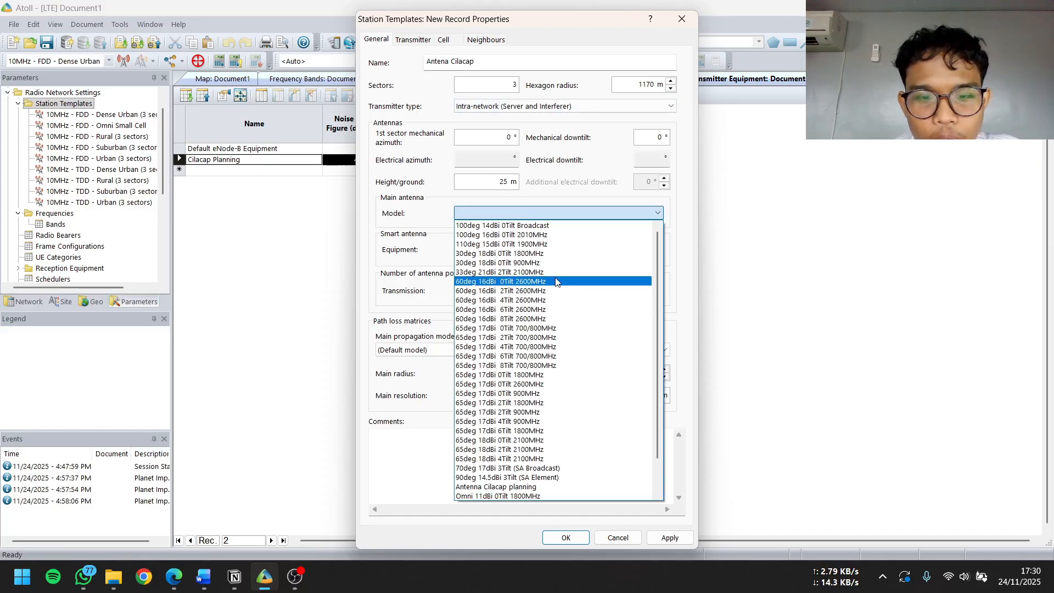
pyautogui.scroll(-1, 538, 329)
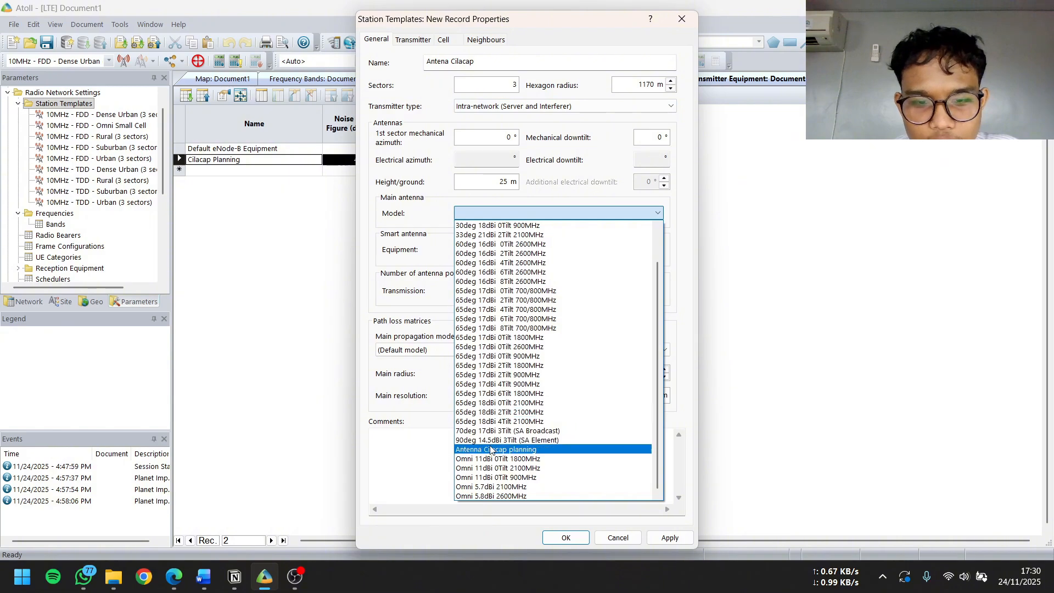
pyautogui.click(508, 449)
pyautogui.click(548, 214)
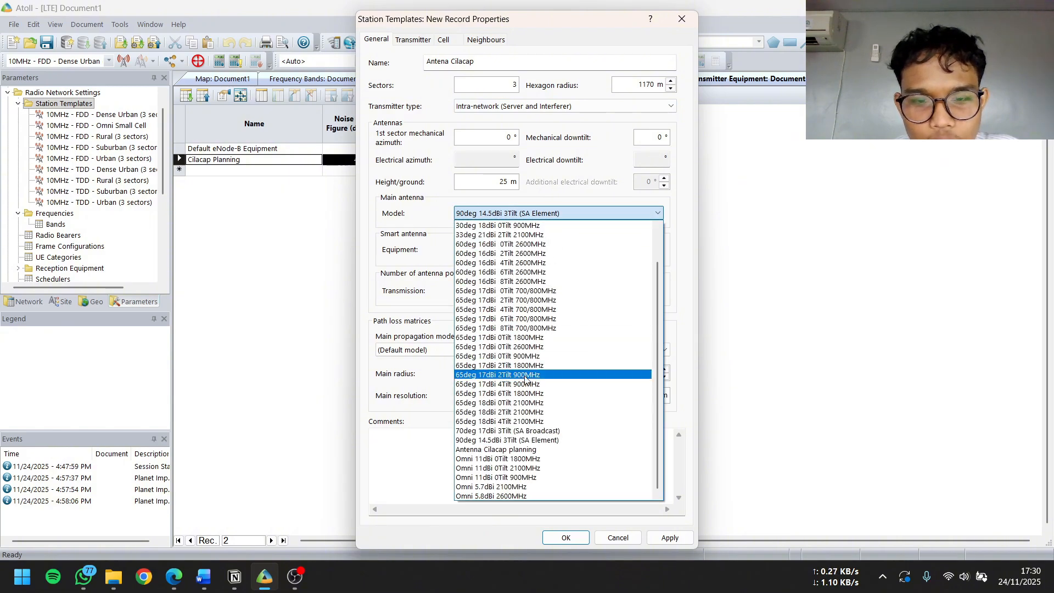
pyautogui.click(500, 447)
pyautogui.click(482, 250)
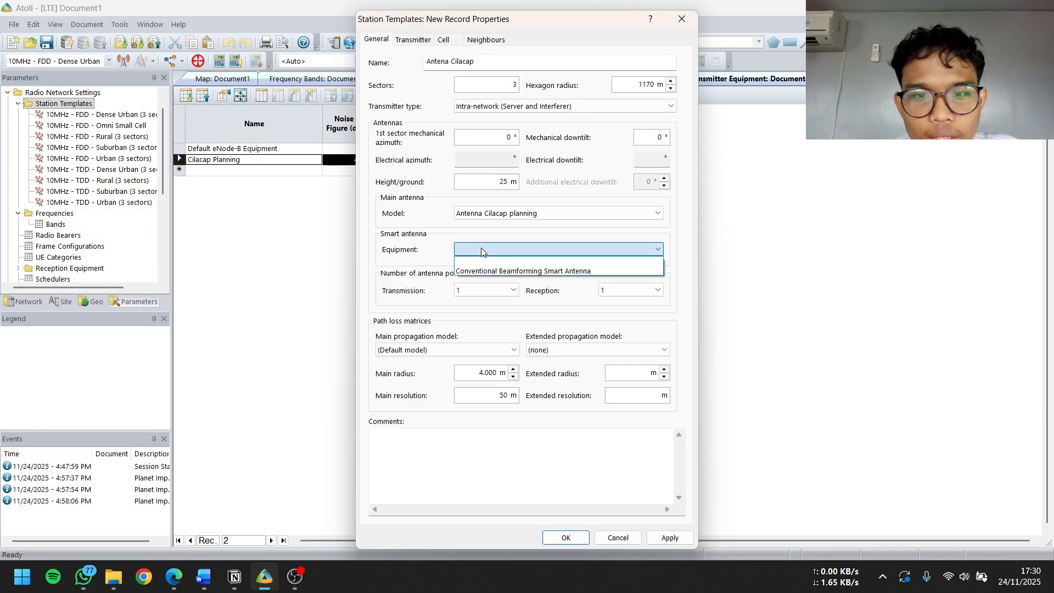
pyautogui.click(482, 250)
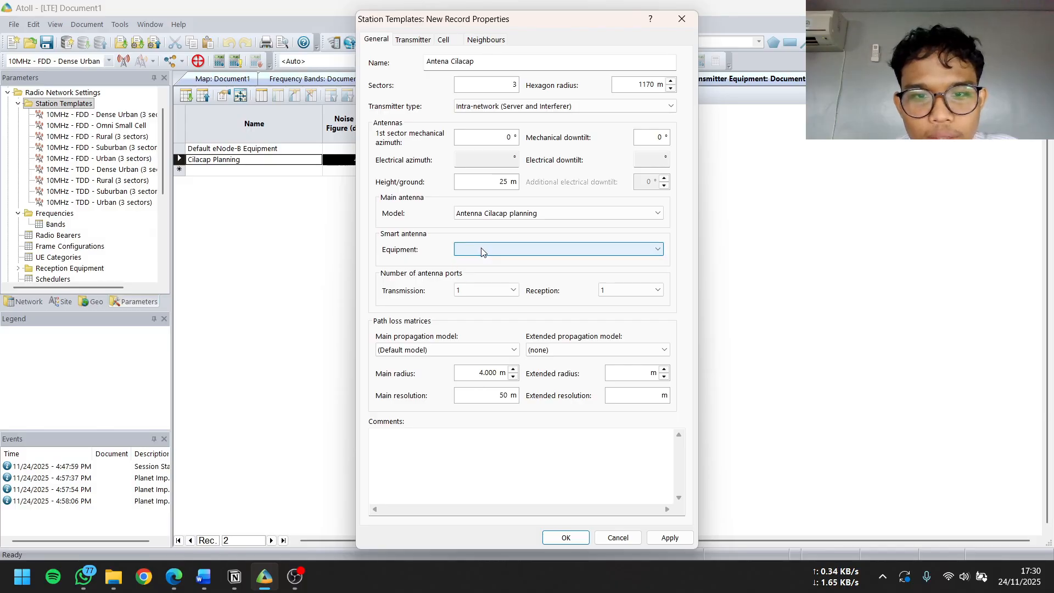
# Set the template's number of transmission and reception antenna ports to 4 each
pyautogui.click(507, 291)
pyautogui.click(484, 318)
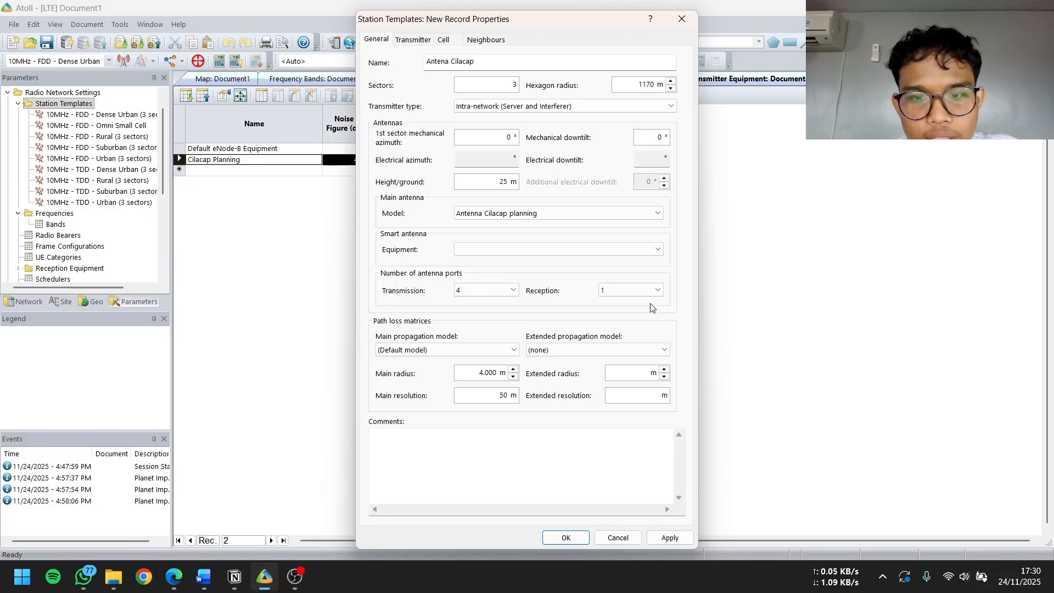
pyautogui.click(647, 291)
pyautogui.click(626, 319)
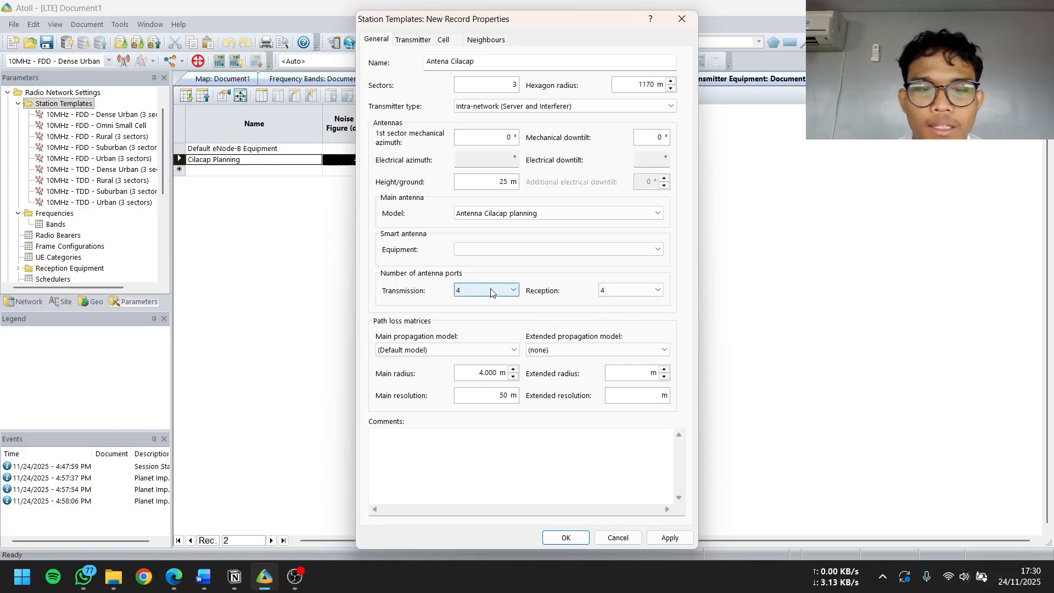
# Select Cost-Hata as both the main and the extended propagation model for the template's path loss matrices
pyautogui.click(496, 344)
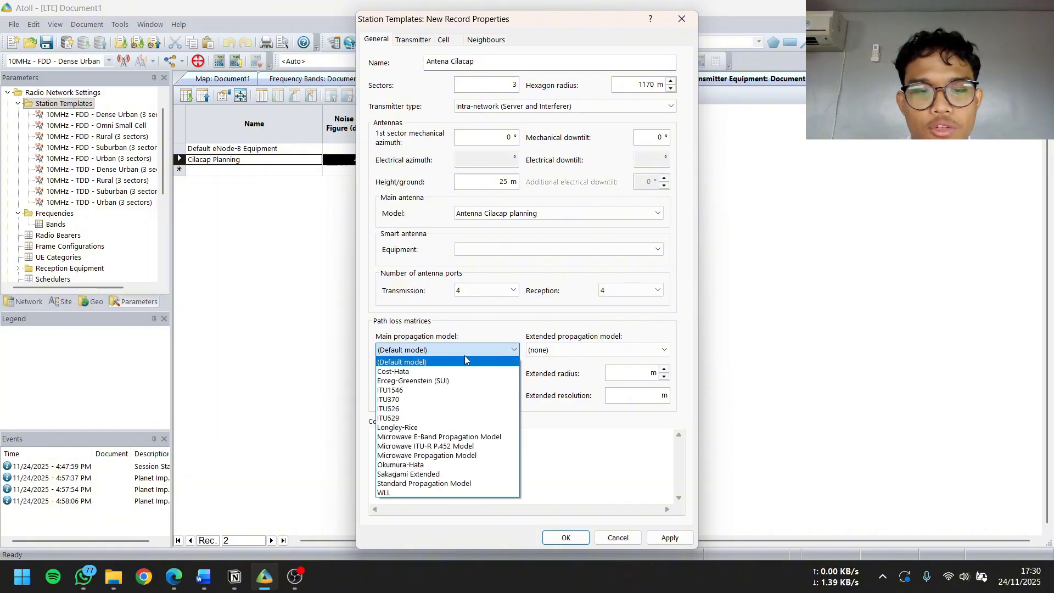
pyautogui.click(457, 371)
pyautogui.click(559, 353)
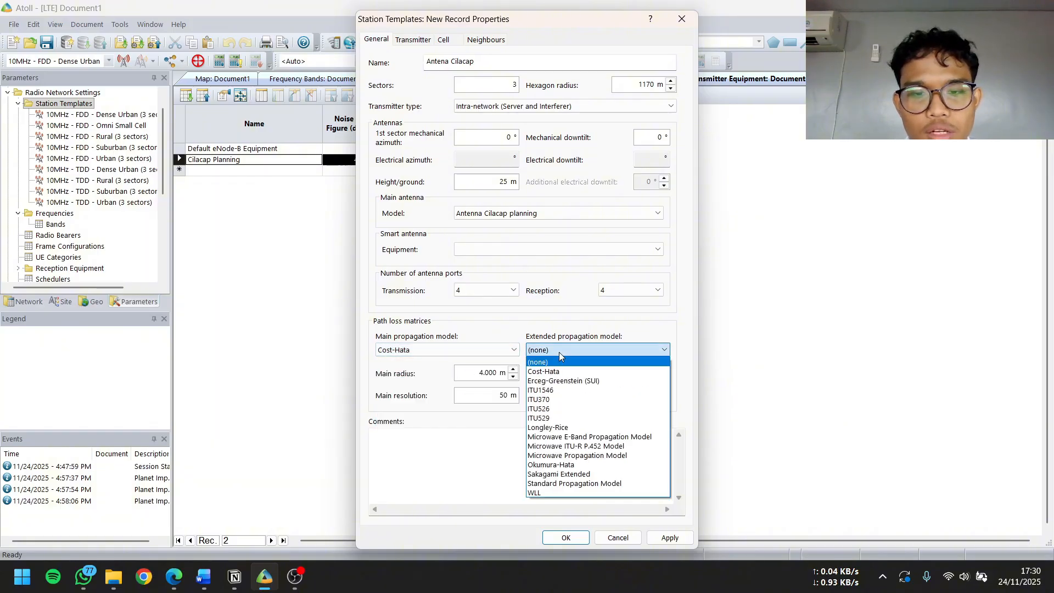
pyautogui.click(543, 372)
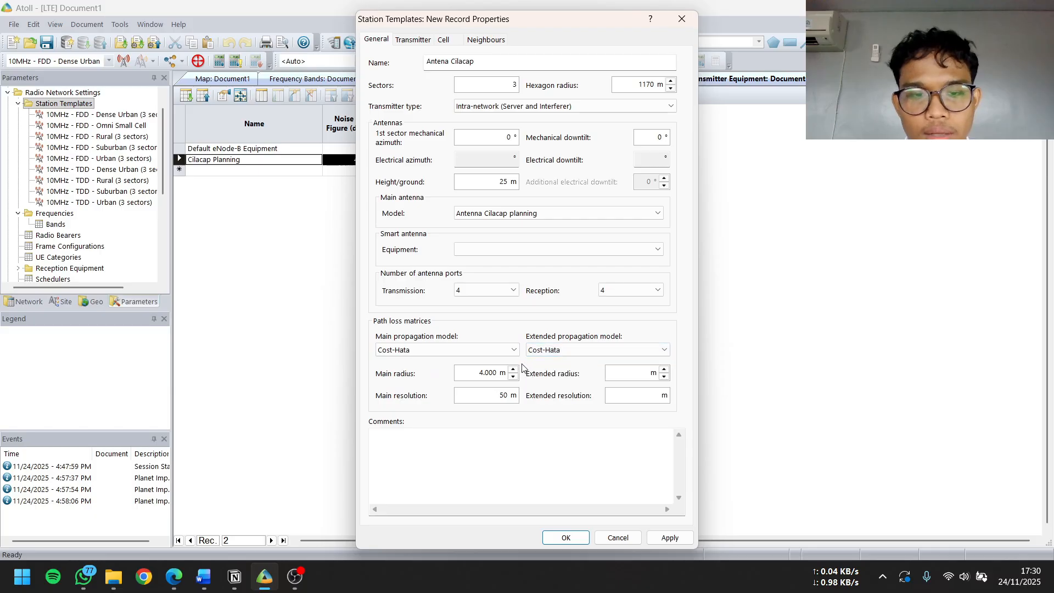
# Set the main radius of the template's path loss matrices to 2340 m
pyautogui.doubleClick(488, 373)
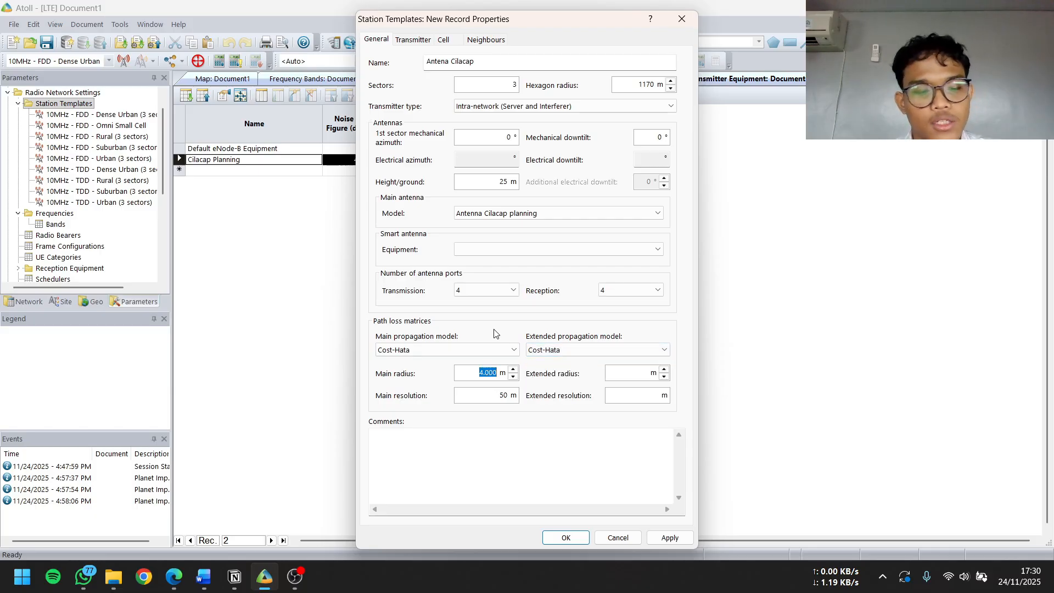
pyautogui.write('2340')
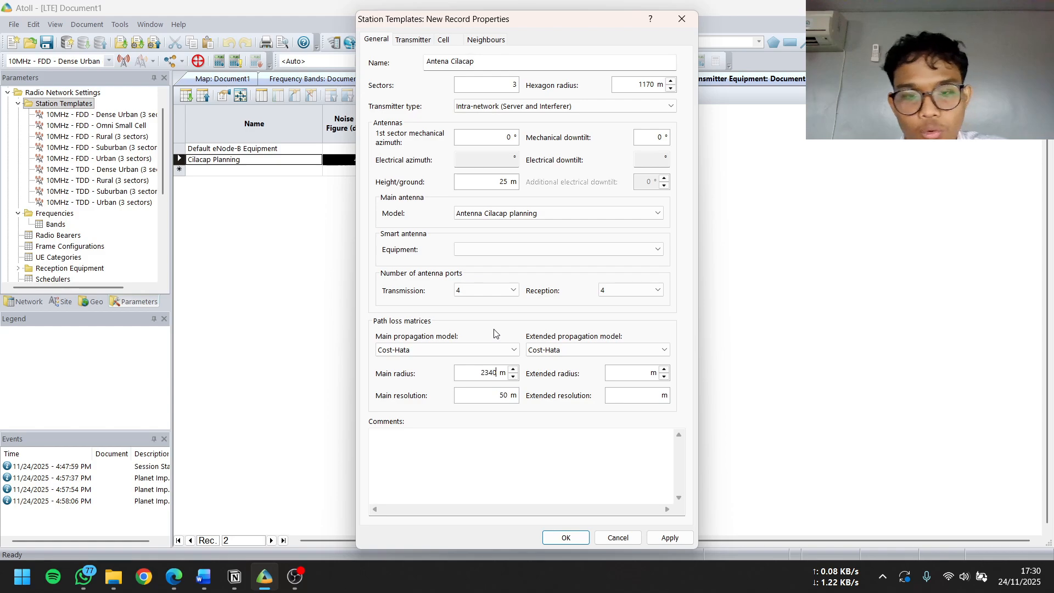
pyautogui.press('Tab')
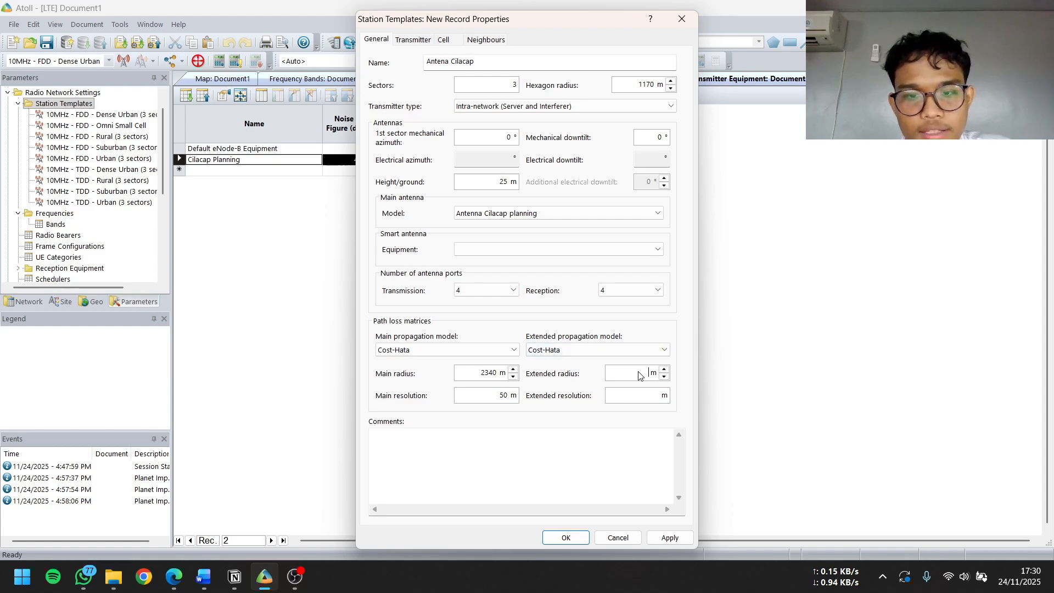
# Set the path loss matrices' extended radius to 33340 m and extended resolution to 100 m
pyautogui.write('3334')
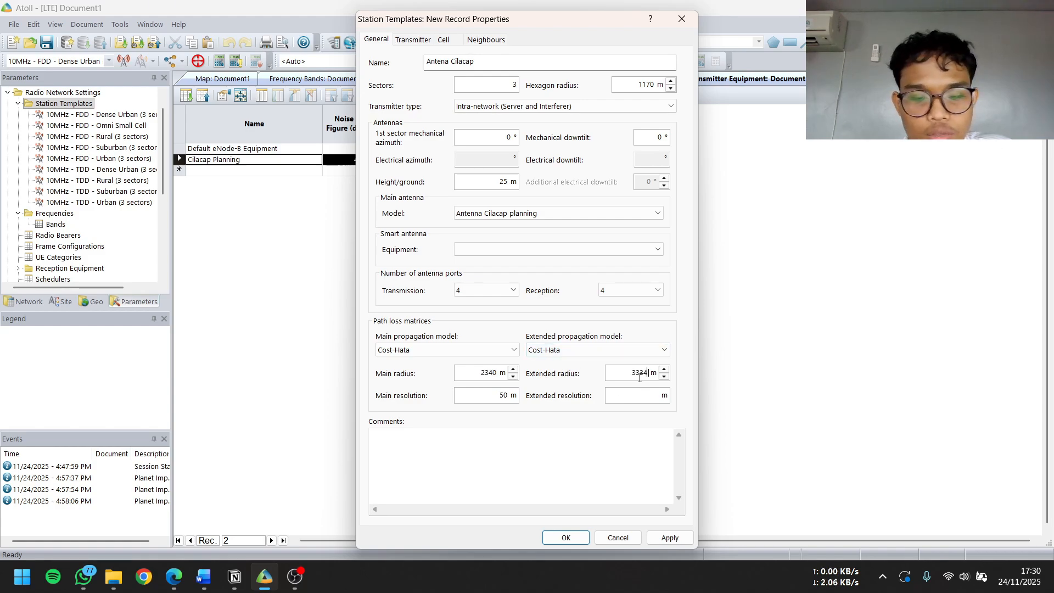
pyautogui.write('0')
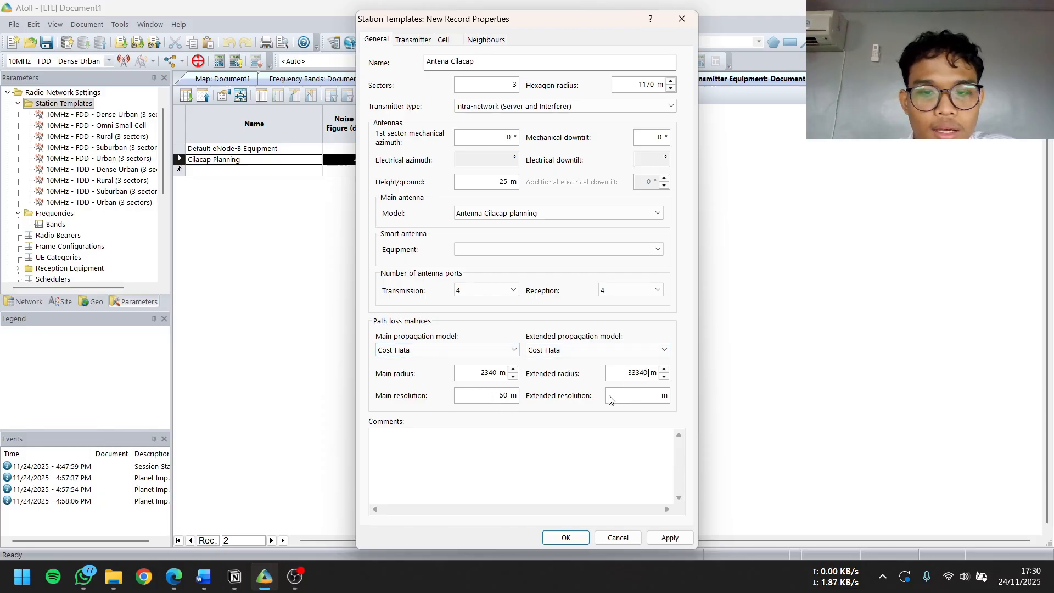
pyautogui.click(645, 397)
pyautogui.write('1')
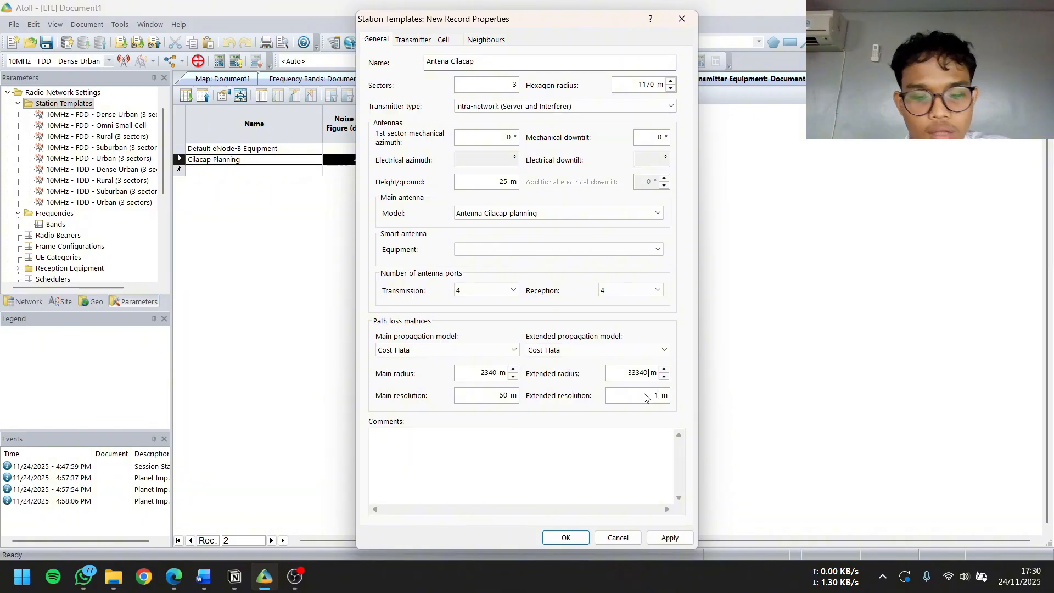
pyautogui.write('00')
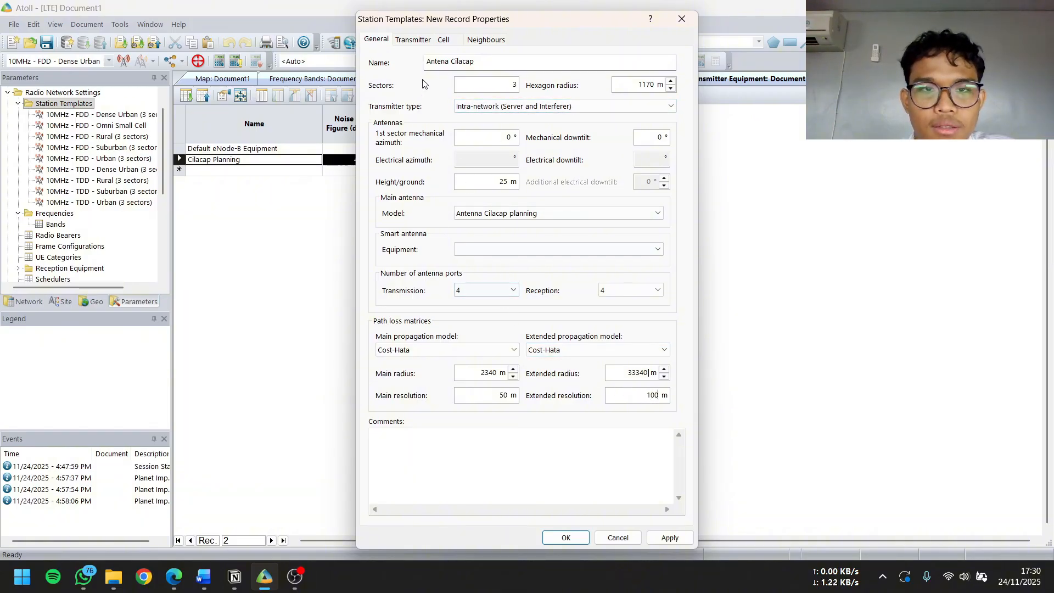
# Assign Cilacap Planning as the TMA, feeder and transmitter equipment of the station template
pyautogui.click(413, 40)
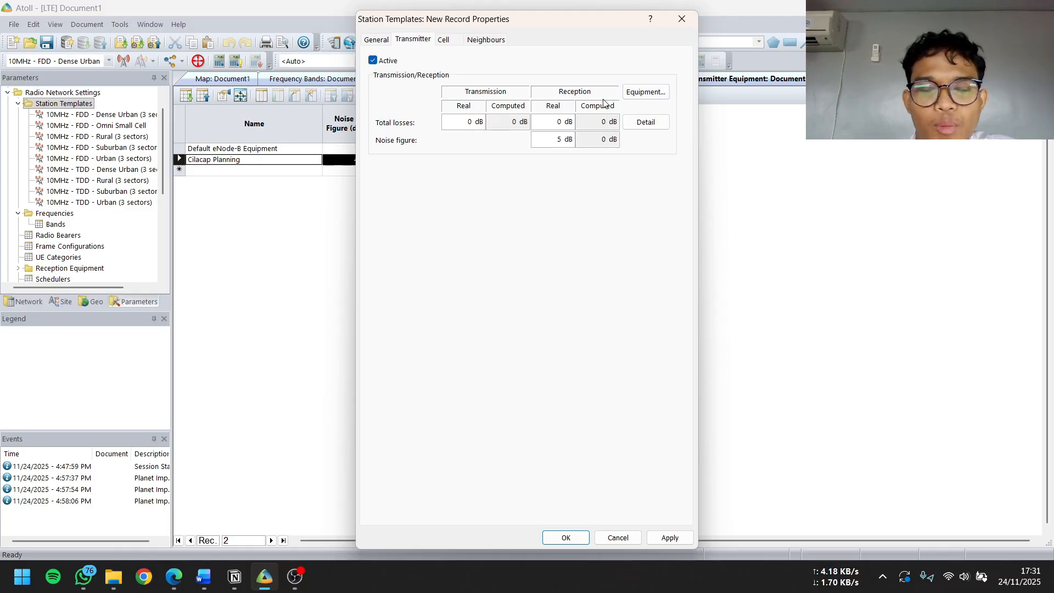
pyautogui.click(631, 94)
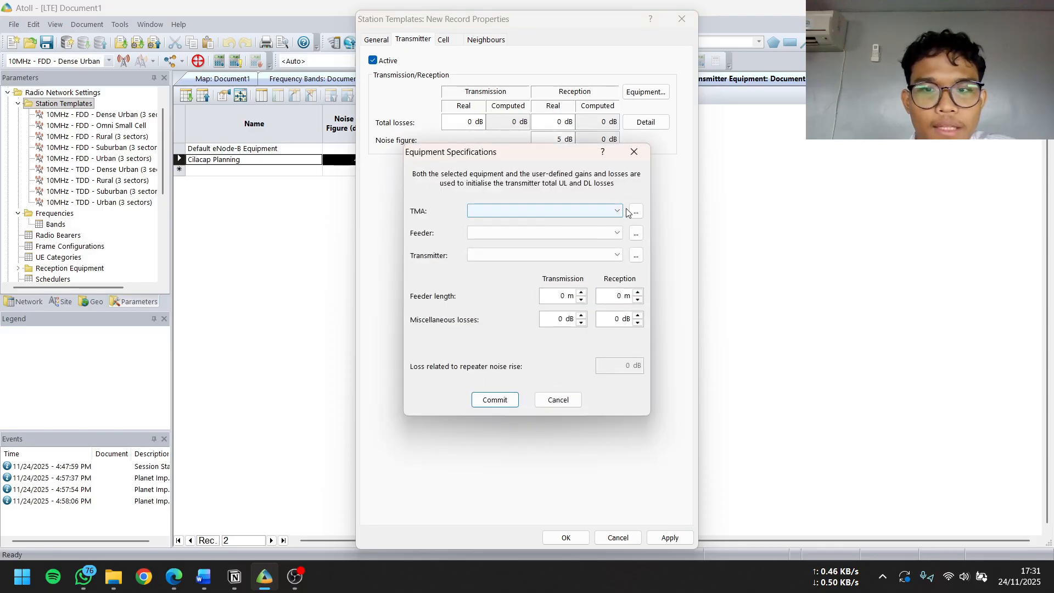
pyautogui.click(618, 211)
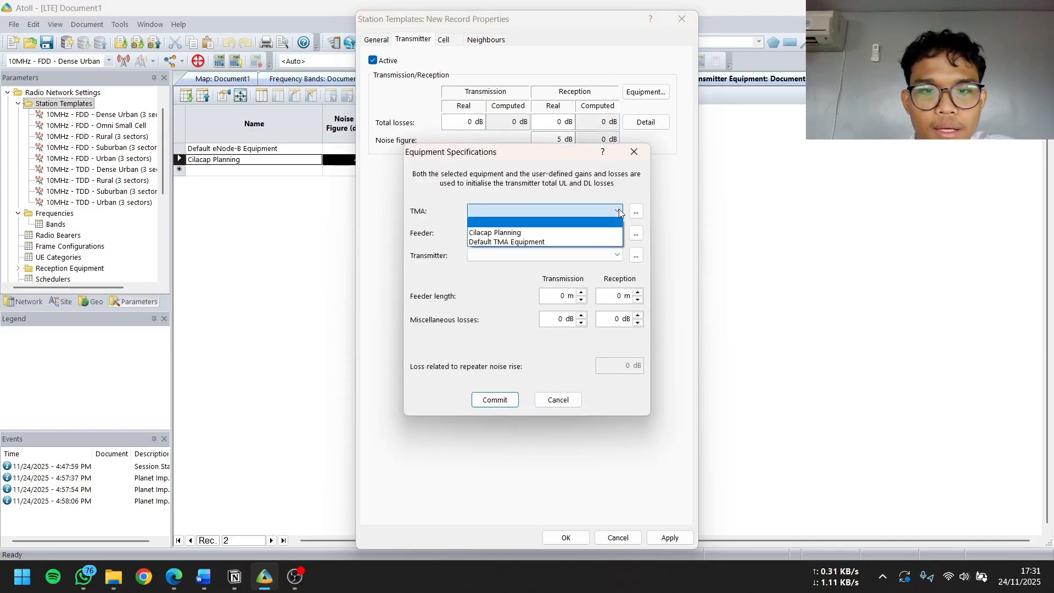
pyautogui.click(553, 233)
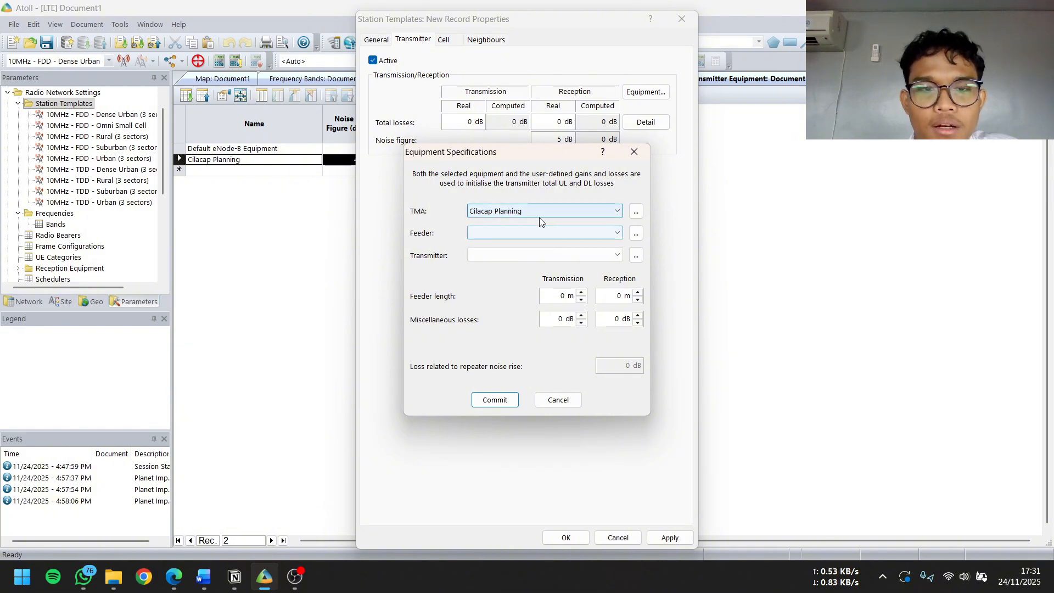
pyautogui.click(556, 233)
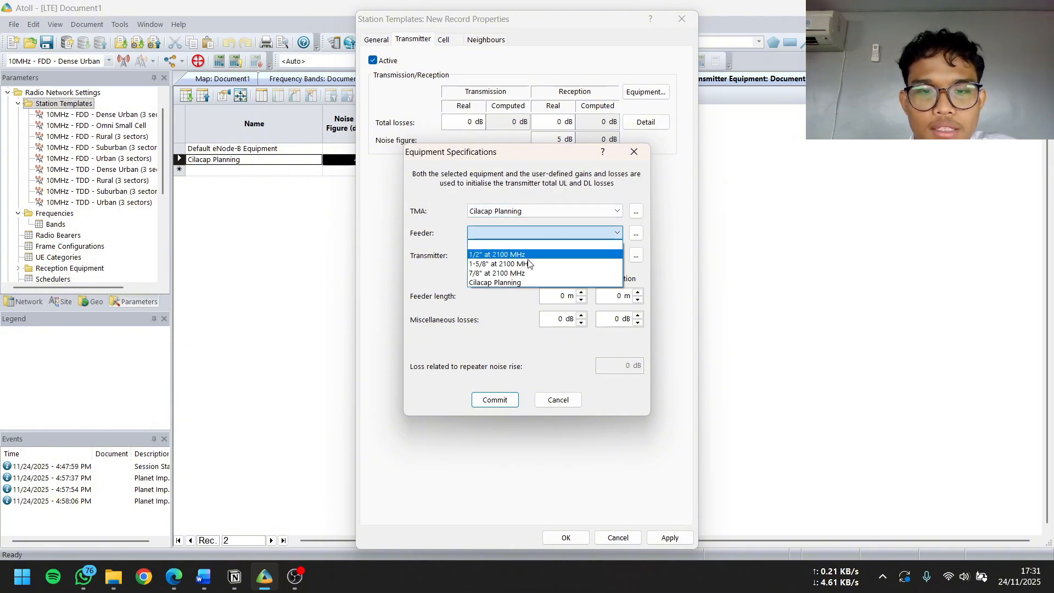
pyautogui.click(518, 280)
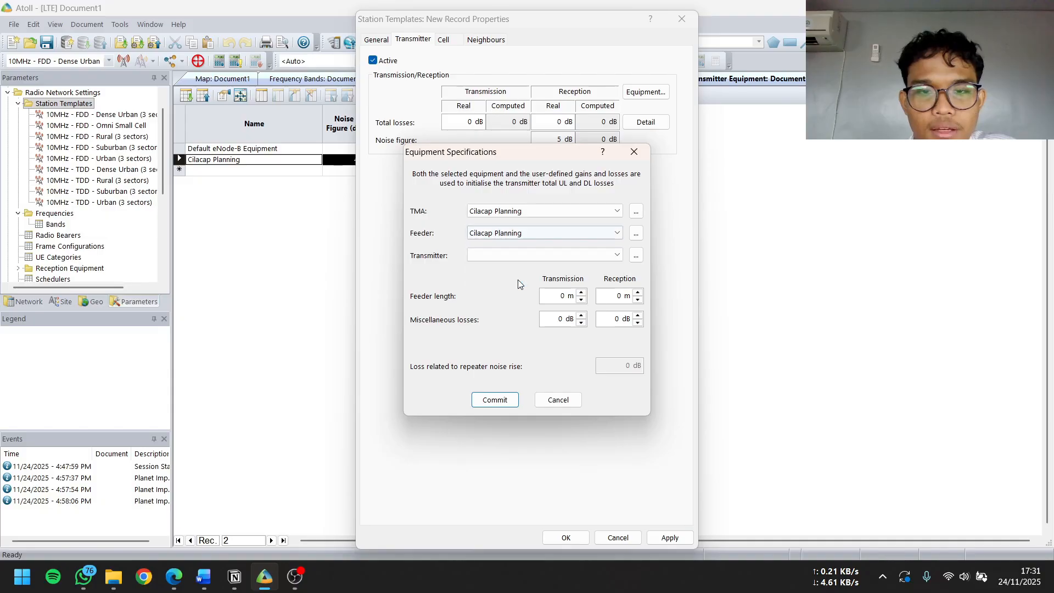
pyautogui.click(558, 255)
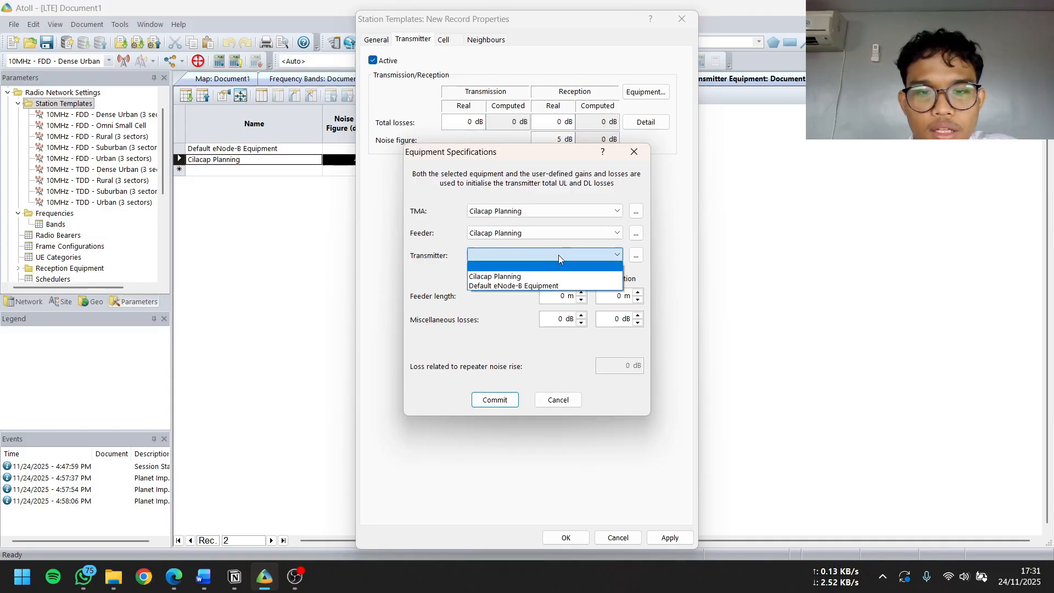
pyautogui.click(518, 276)
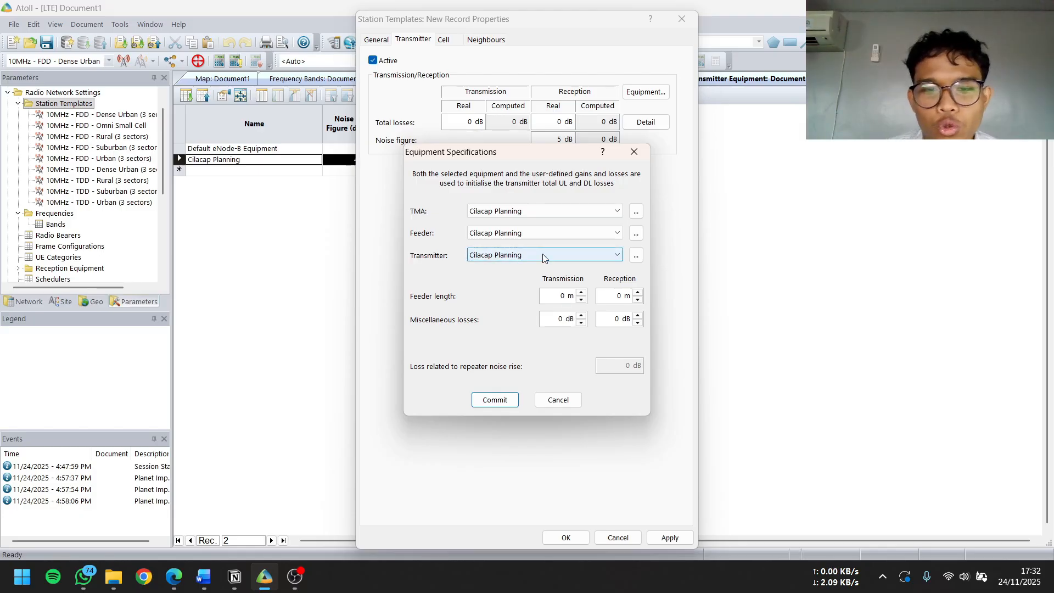
# Set both the transmission and reception feeder lengths to 50 m and commit the equipment specifications
pyautogui.click(563, 296)
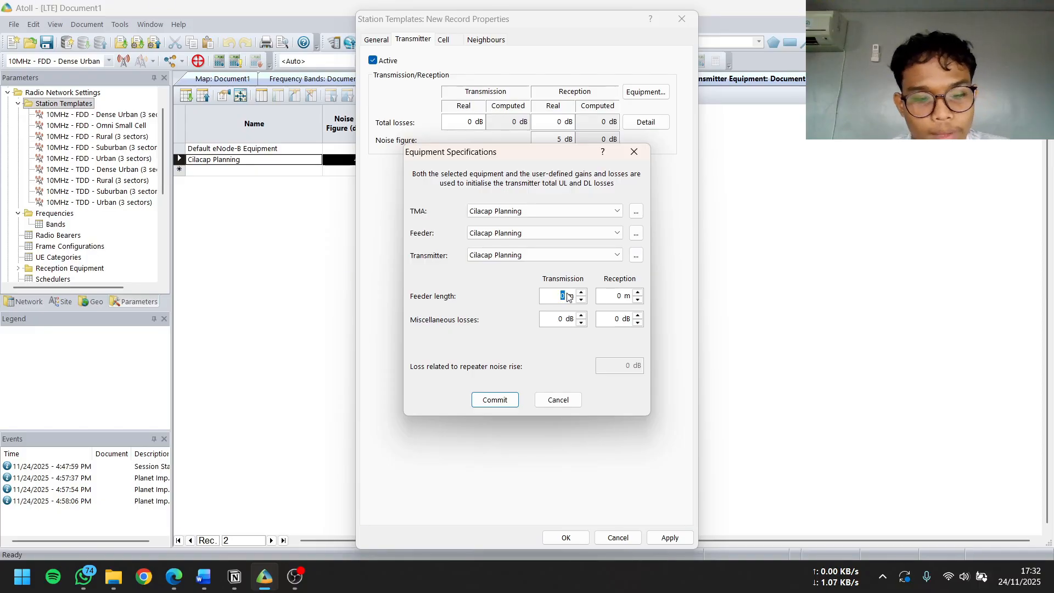
pyautogui.click(620, 296)
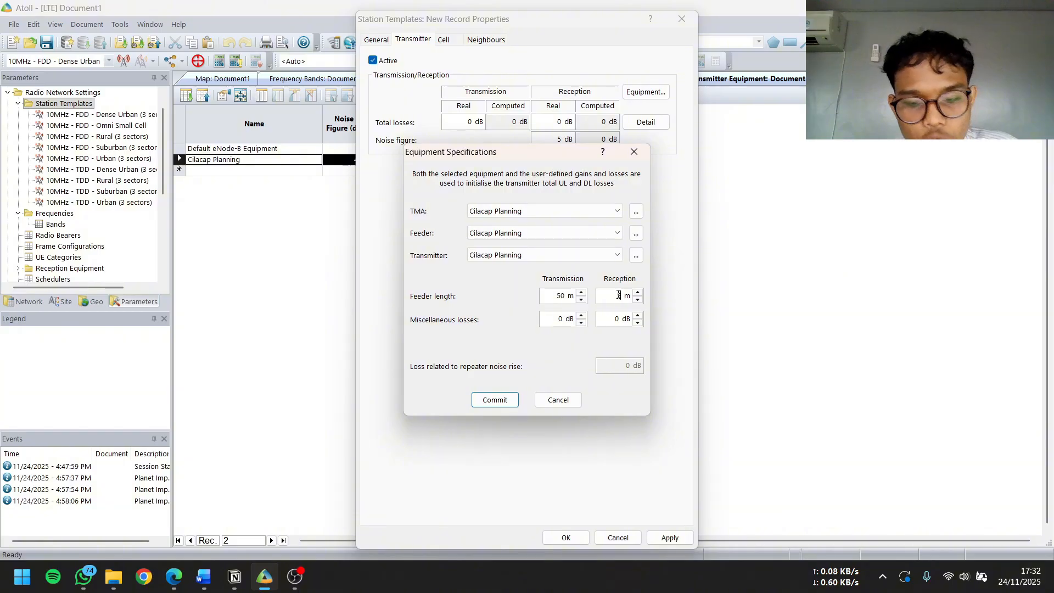
pyautogui.write('50')
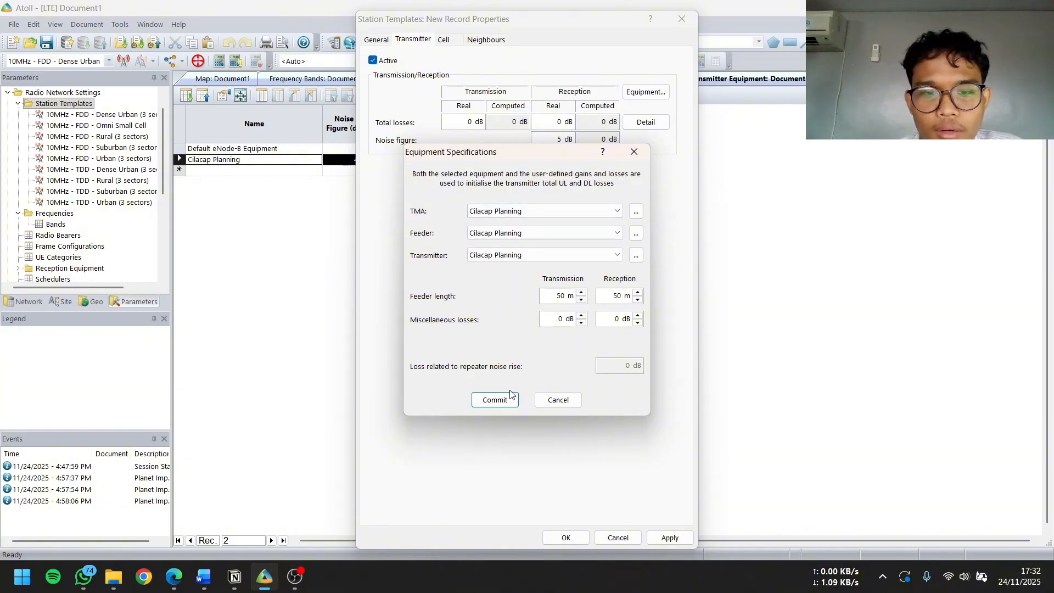
pyautogui.click(495, 400)
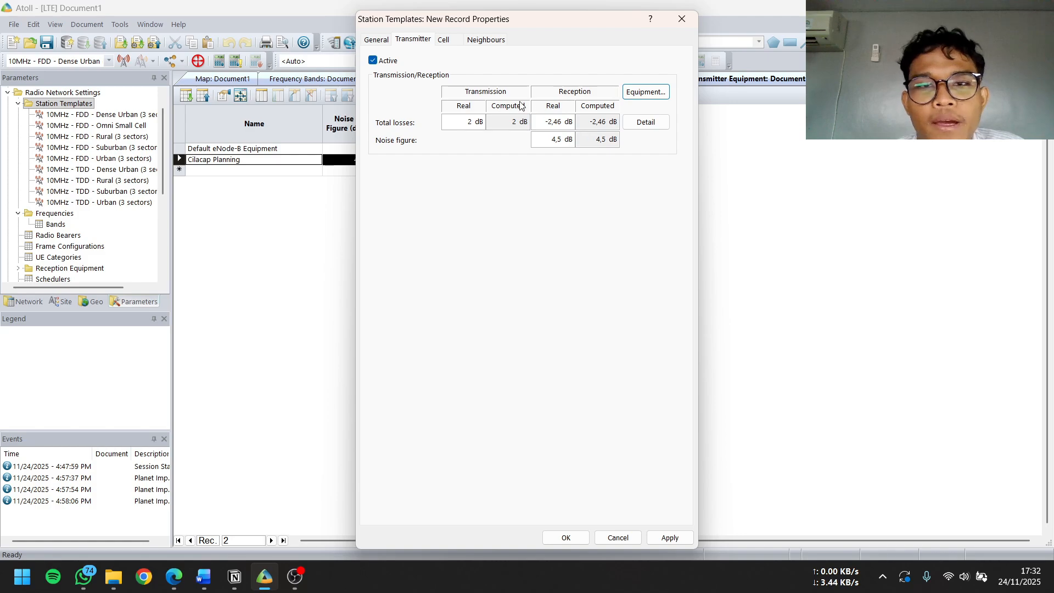
# Set the template's cell frequency band to Cilacap Planning and its LTE equipment to Default Cell Equipment
pyautogui.click(446, 41)
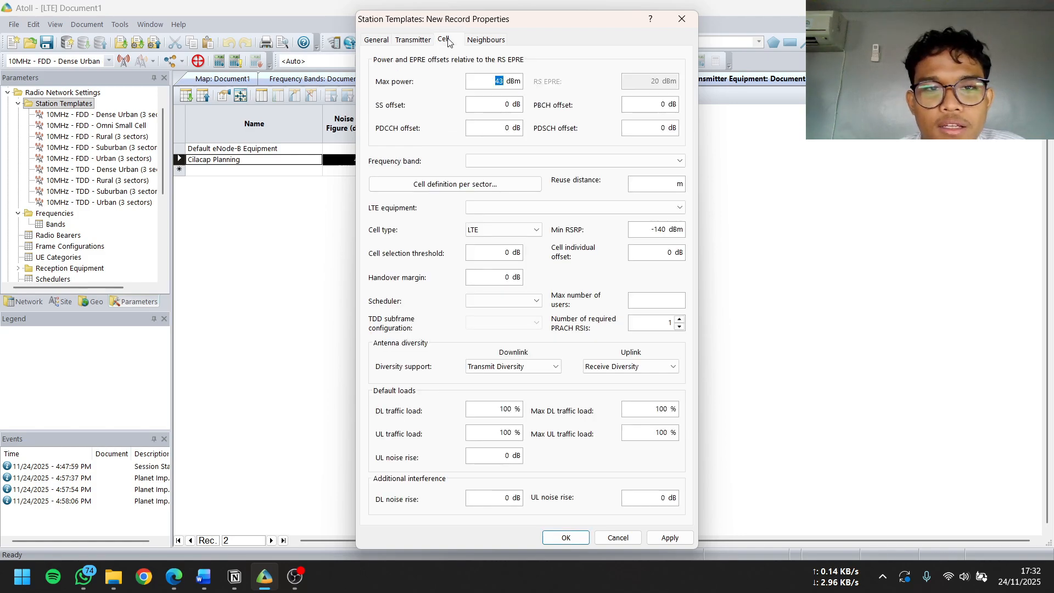
pyautogui.click(587, 160)
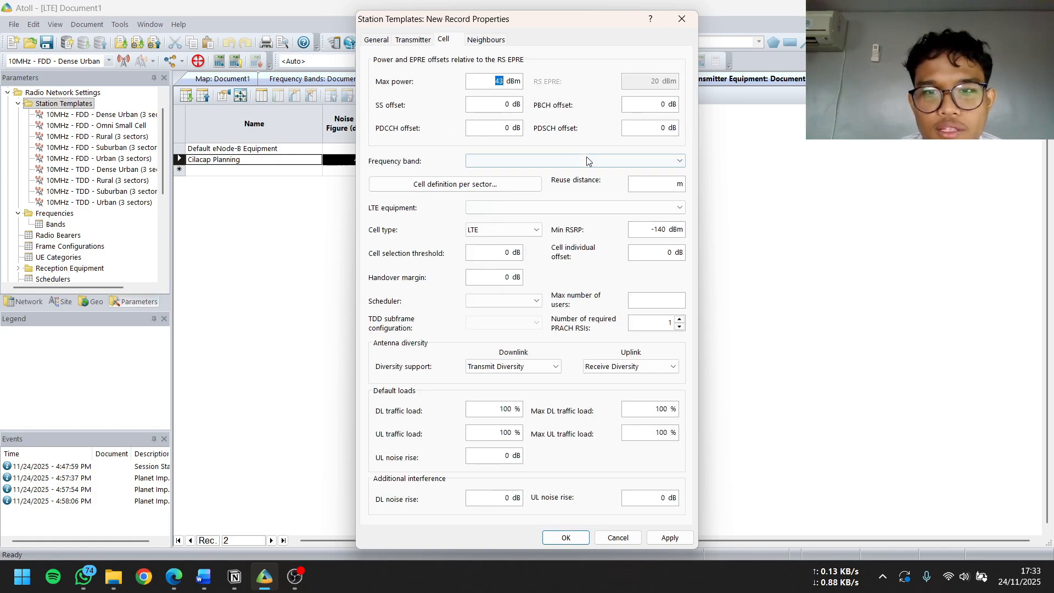
pyautogui.click(547, 173)
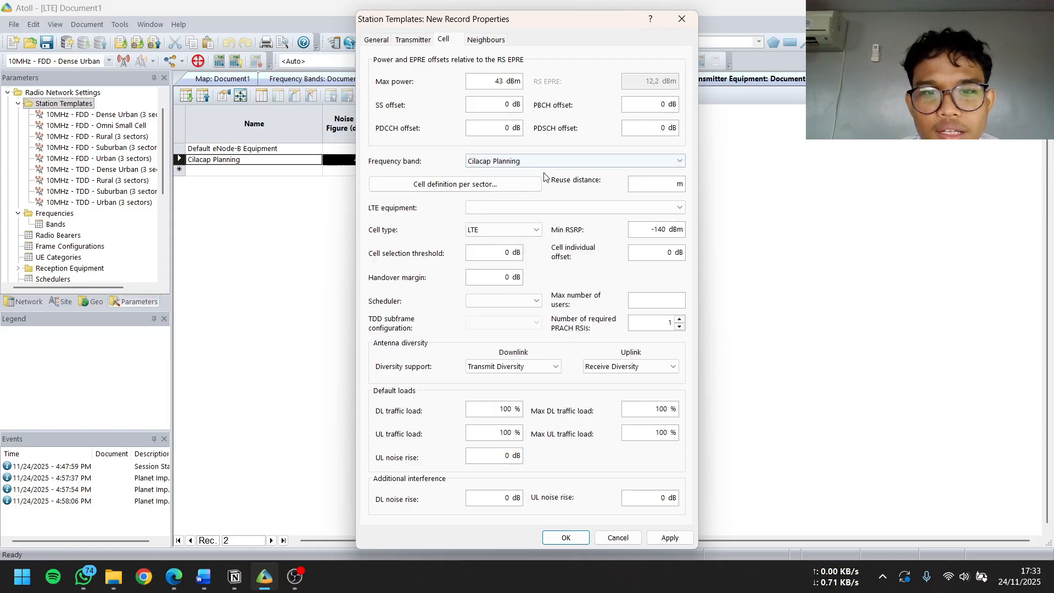
pyautogui.click(505, 212)
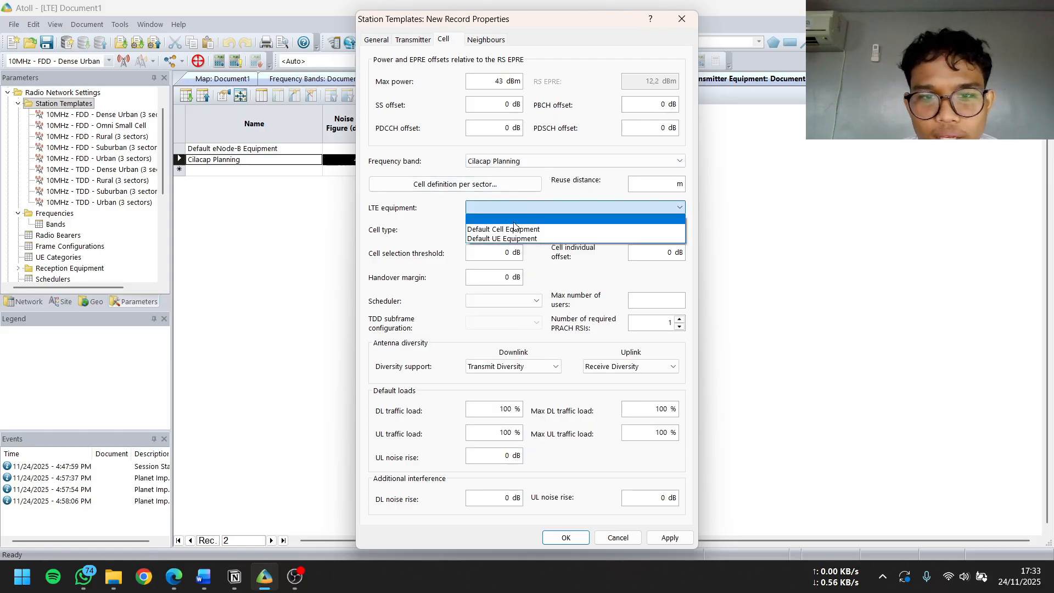
pyautogui.click(518, 229)
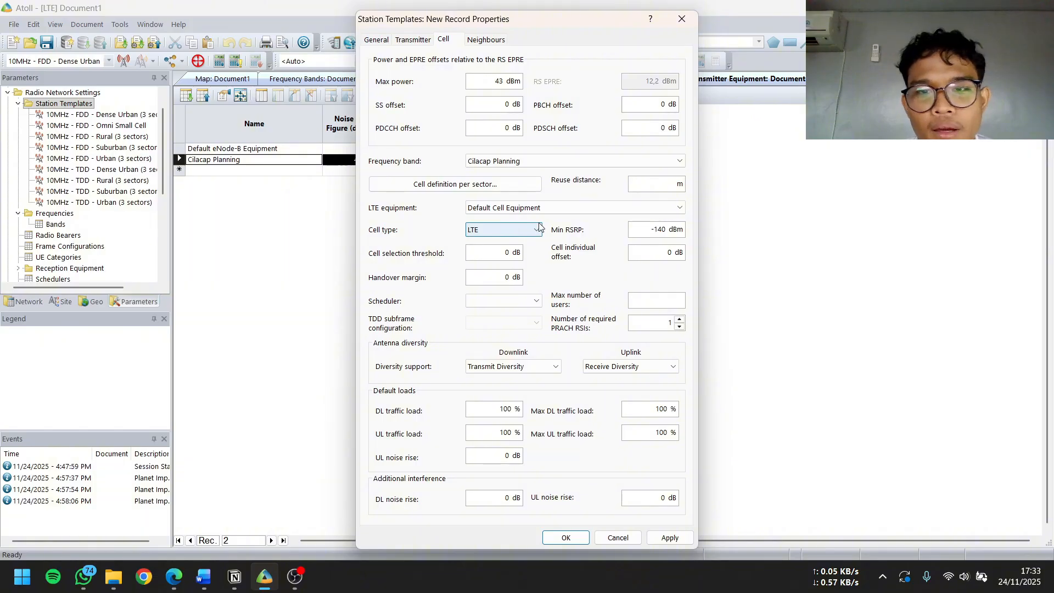
# Enter 3,500 m as the cell's reuse distance
pyautogui.click(647, 184)
pyautogui.write('4')
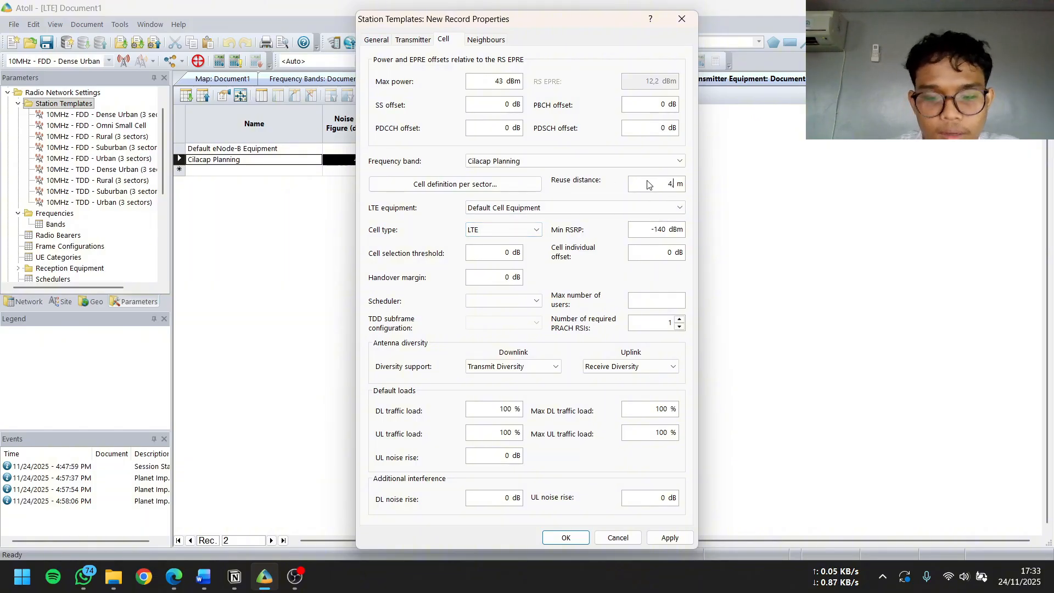
pyautogui.write(',500')
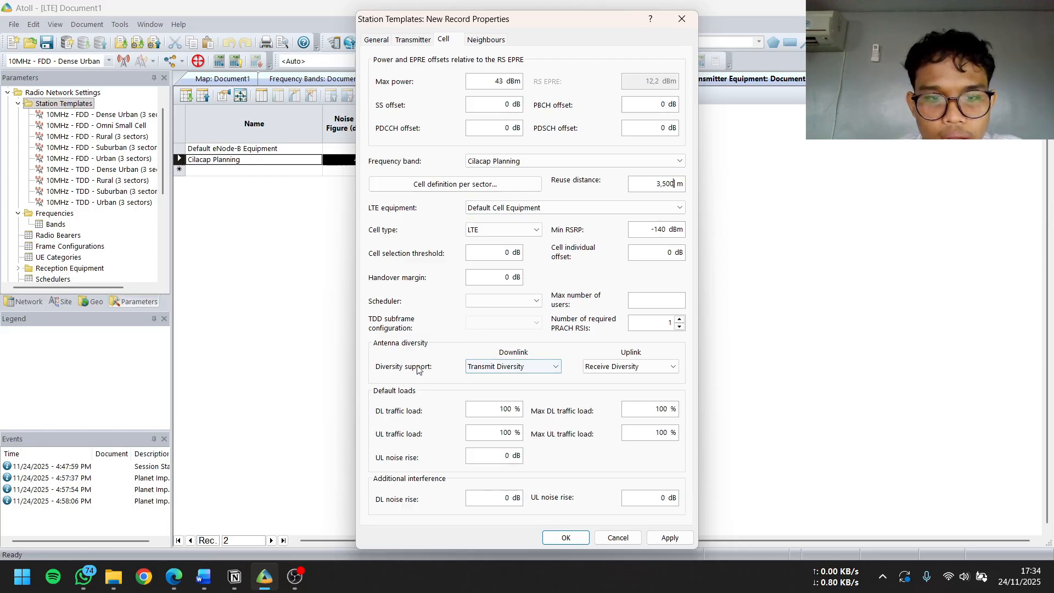
# Set the cell's downlink diversity support to MU-MIMO only, keeping Receive Diversity for the uplink
pyautogui.click(518, 367)
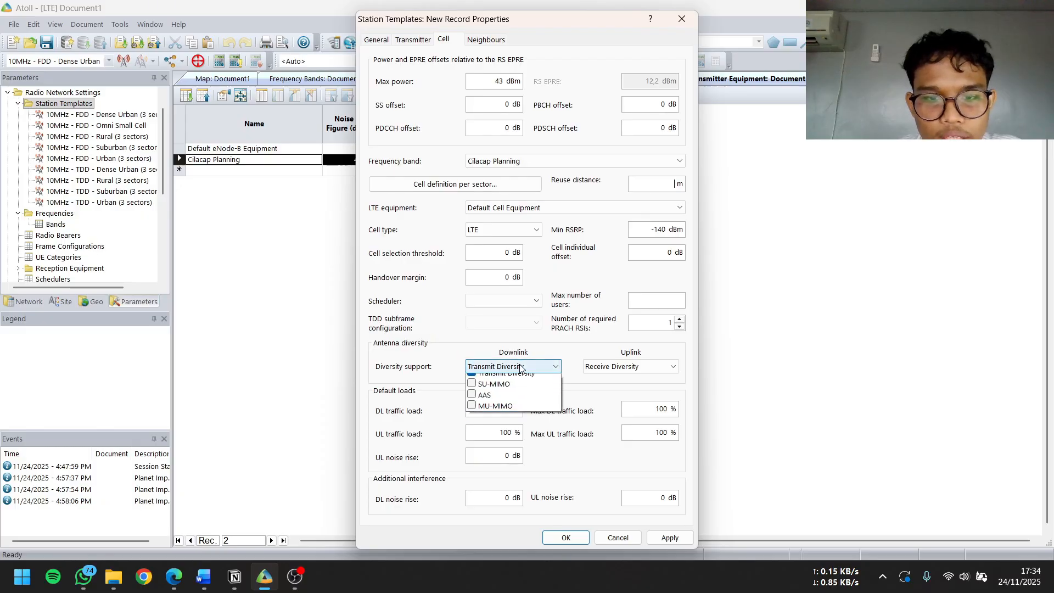
pyautogui.click(492, 382)
pyautogui.click(494, 412)
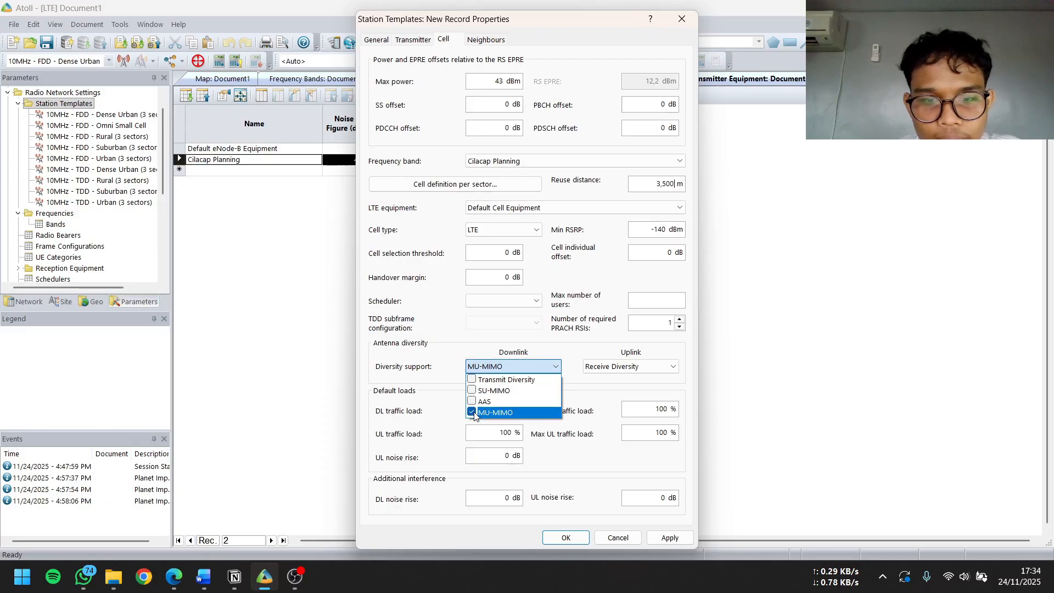
pyautogui.click(626, 368)
pyautogui.click(626, 367)
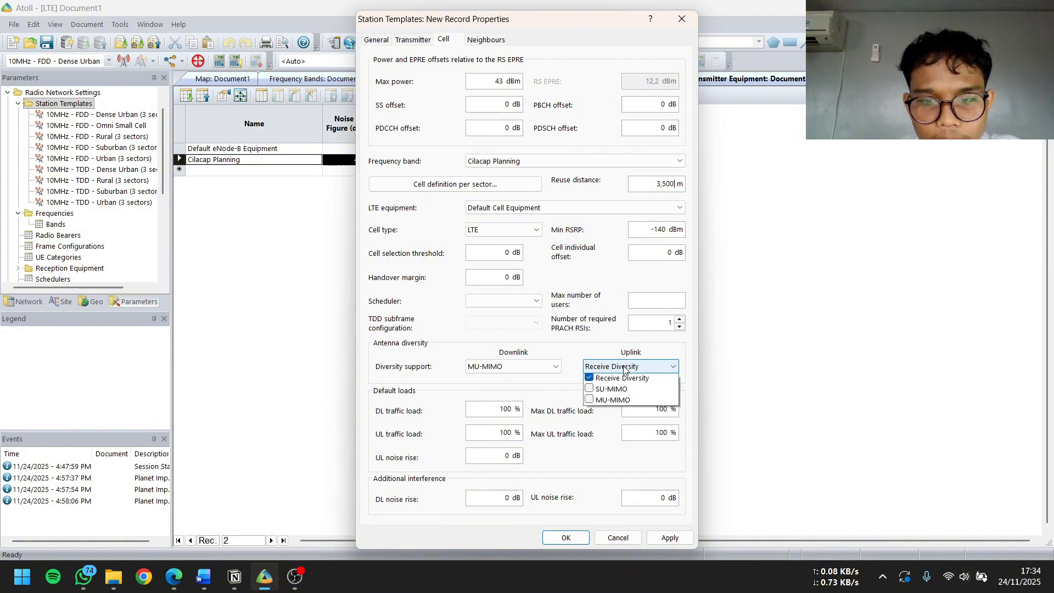
pyautogui.click(586, 366)
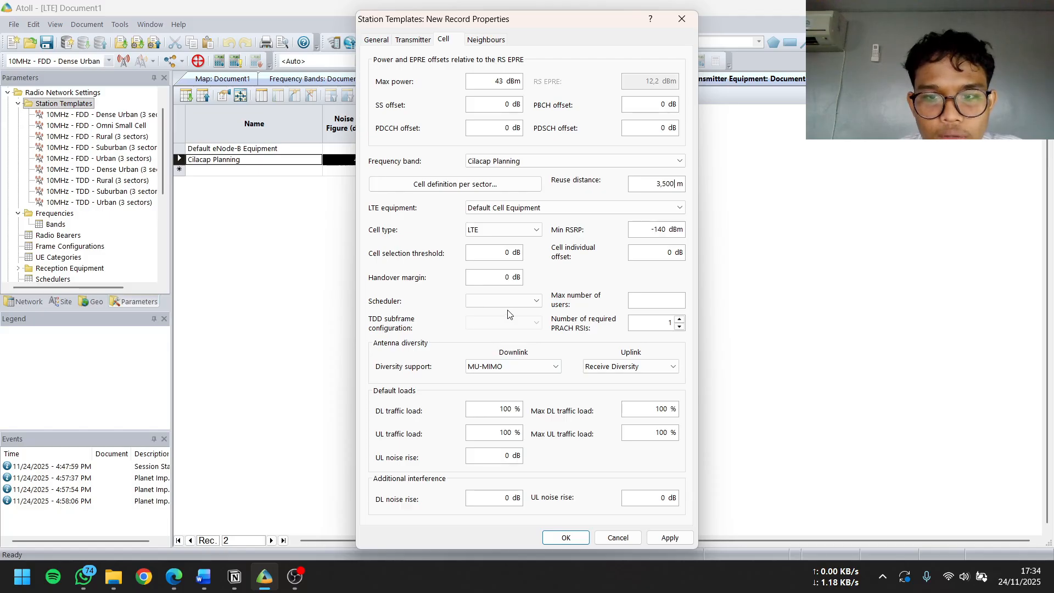
# Choose Proportional Fair as the cell's scheduler
pyautogui.moveTo(504, 82); pyautogui.dragTo(431, 93)
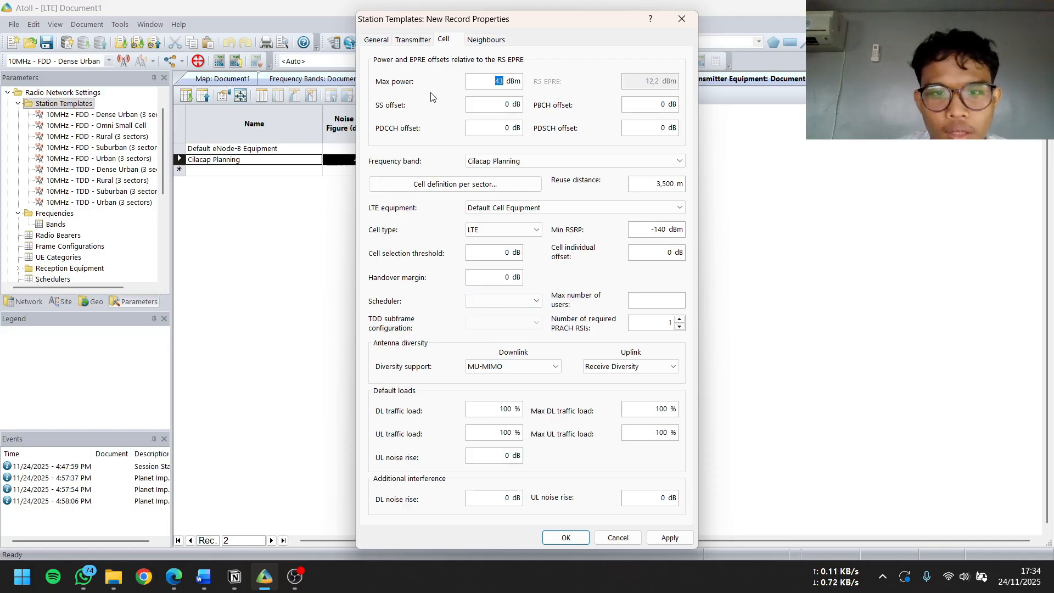
pyautogui.click(527, 301)
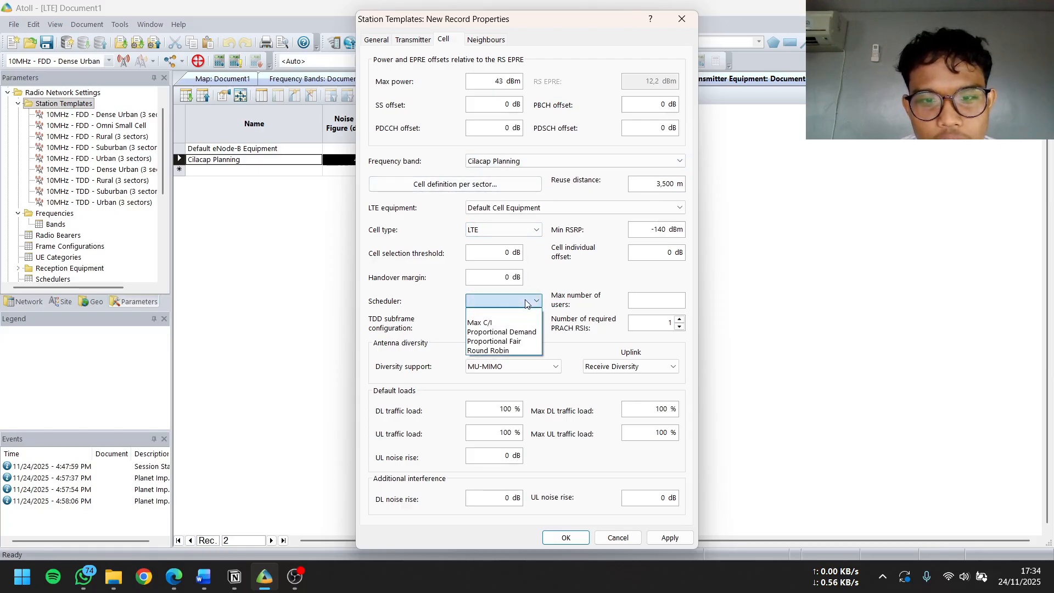
pyautogui.click(503, 341)
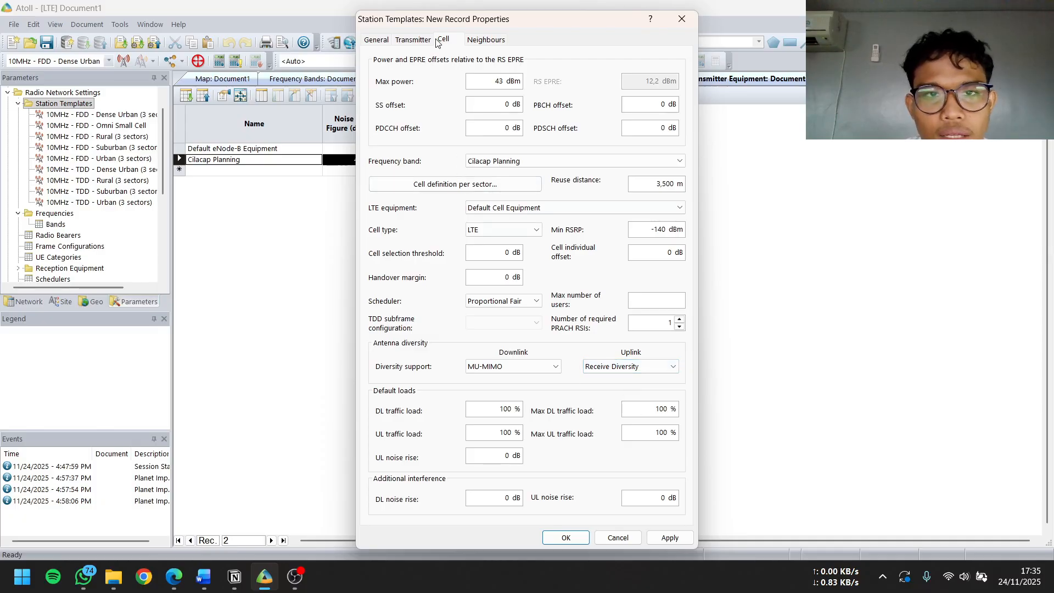
# Set the maximum number of intra-technology and inter-technology neighbours to 16 each
pyautogui.click(477, 42)
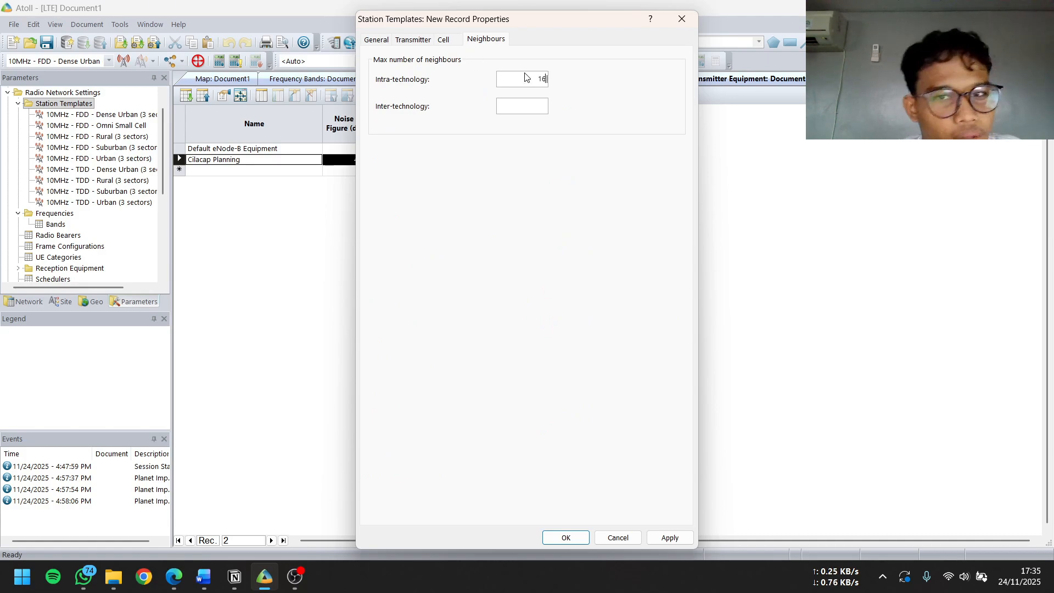
pyautogui.click(541, 105)
pyautogui.write('16')
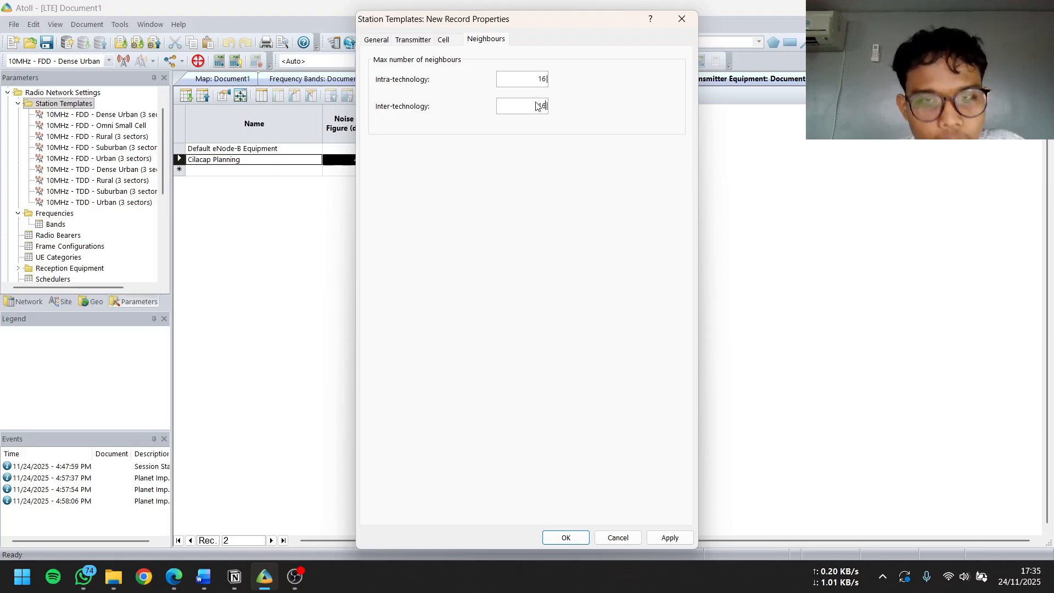
# Re-enter the template's hexagon radius as 1,170 m, main radius as 2,340 m and extended radius as 3,340 m
pyautogui.click(447, 40)
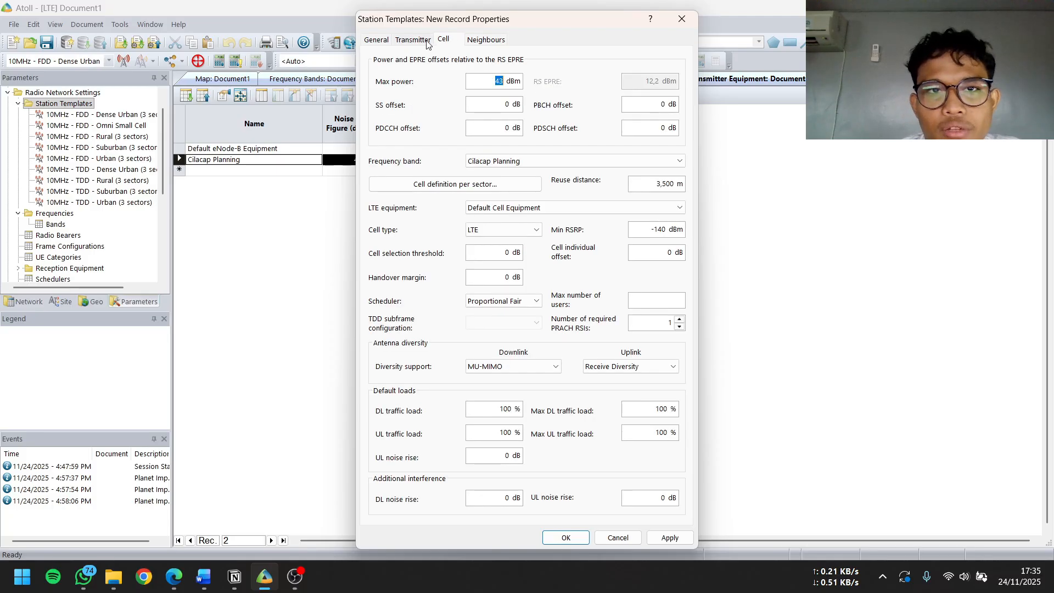
pyautogui.click(423, 42)
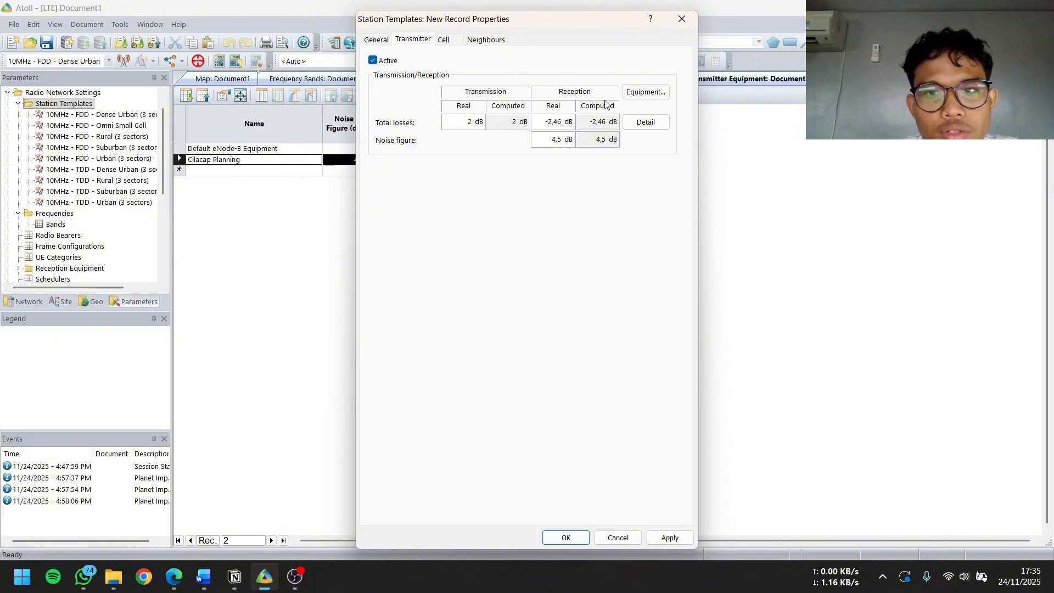
pyautogui.click(376, 41)
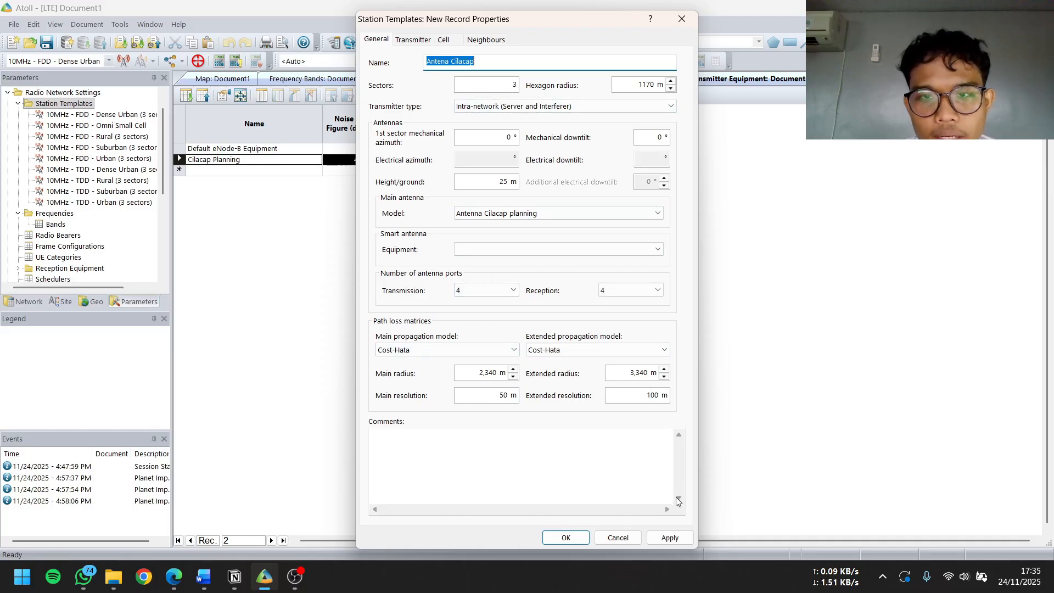
pyautogui.doubleClick(652, 84)
pyautogui.click(641, 84)
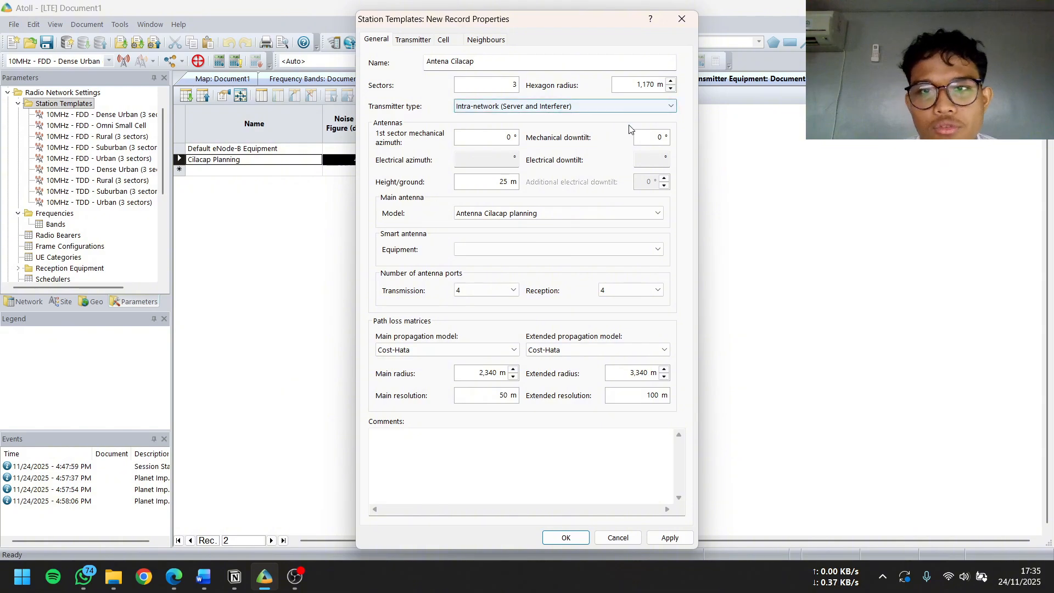
# Apply and close the Antena Cilacap template's properties, and bring up the Cilacap map
pyautogui.click(652, 540)
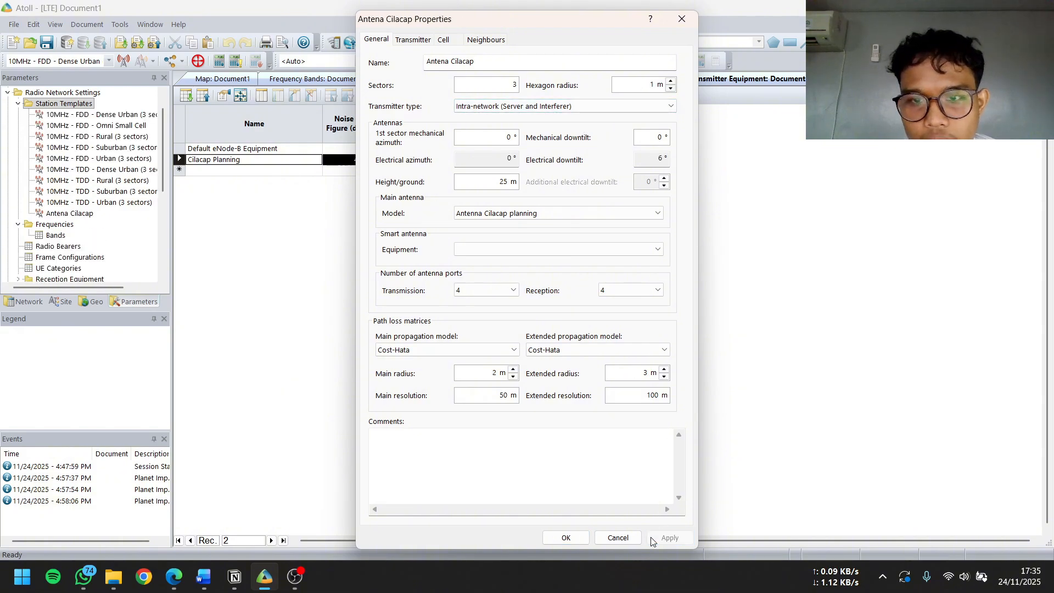
pyautogui.click(566, 538)
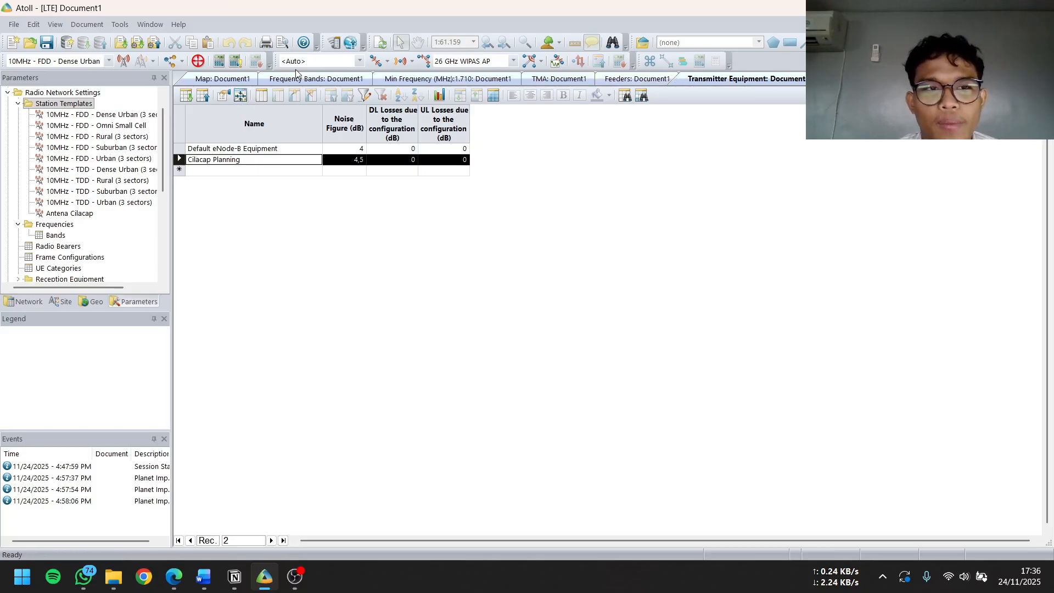
pyautogui.click(220, 79)
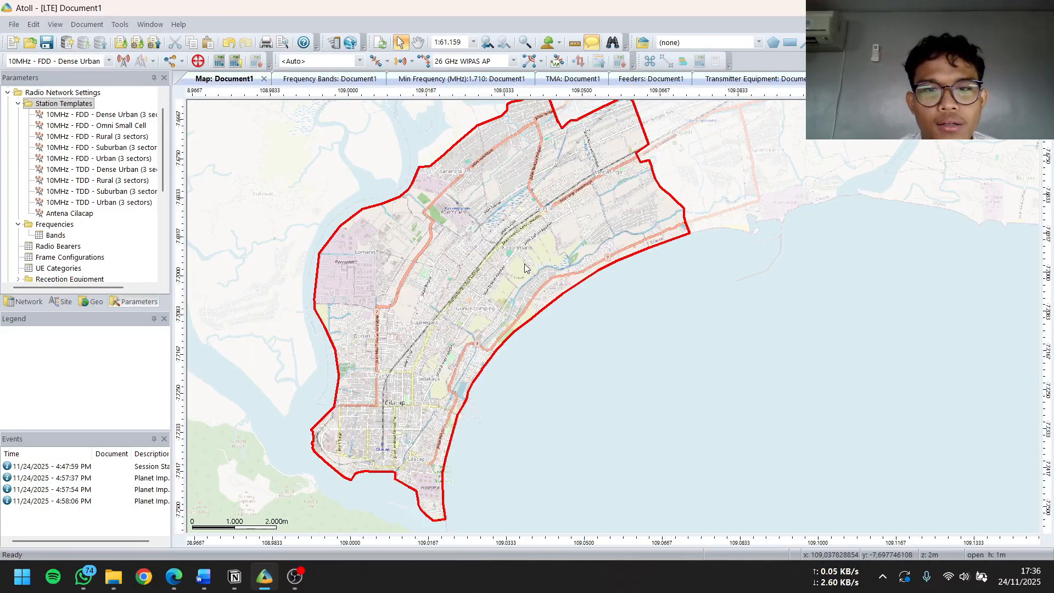
# Place two stations using the 10MHz - FDD - Dense Urban template, one at central Cilacap and one north-west of Sidanegara
pyautogui.scroll(1, 489, 257)
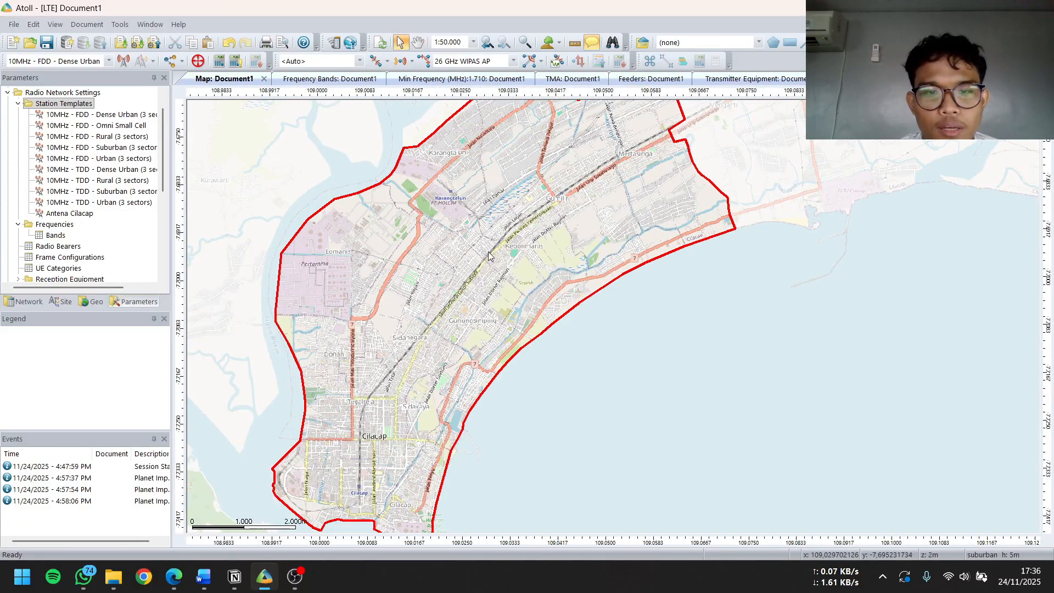
pyautogui.moveTo(488, 252); pyautogui.dragTo(499, 205)
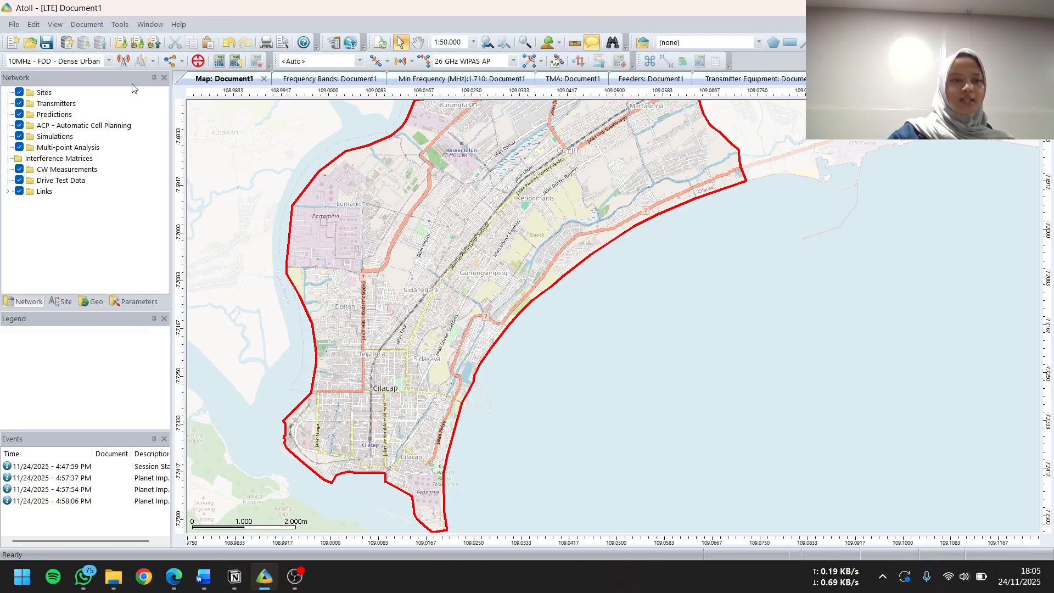
pyautogui.click(123, 61)
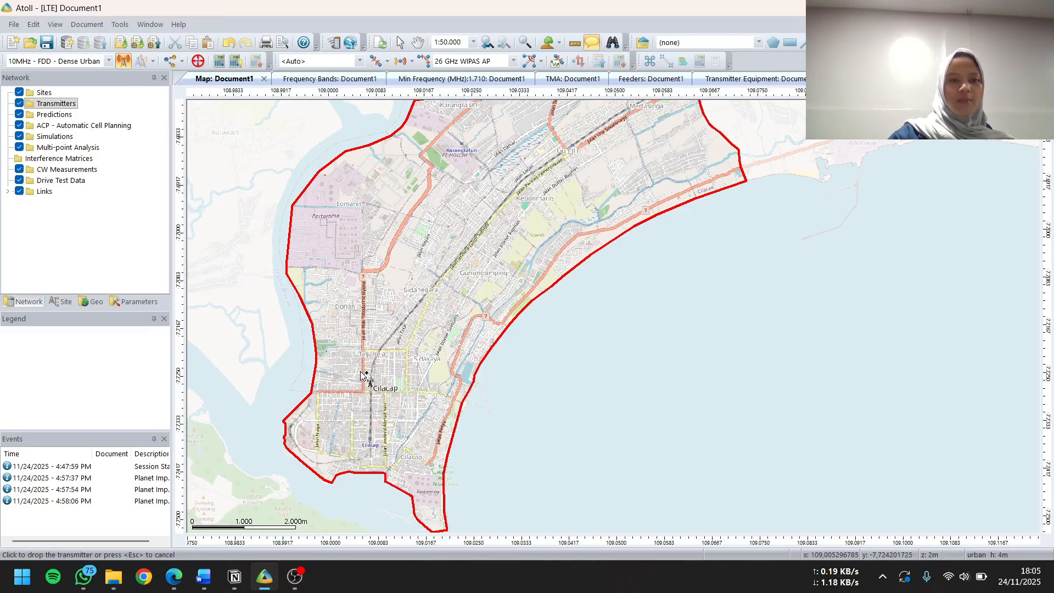
pyautogui.click(381, 392)
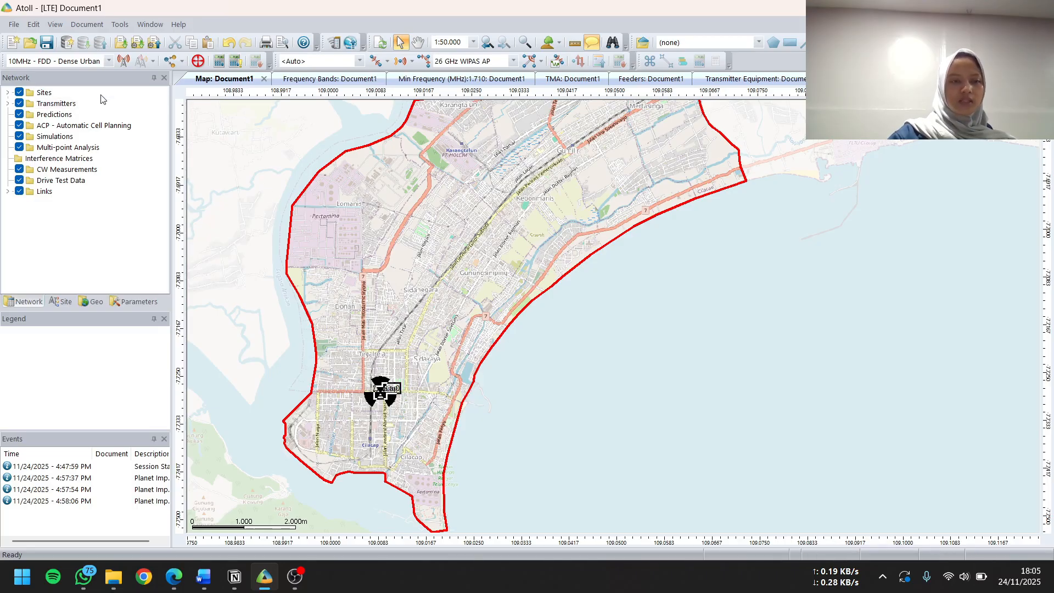
pyautogui.click(125, 61)
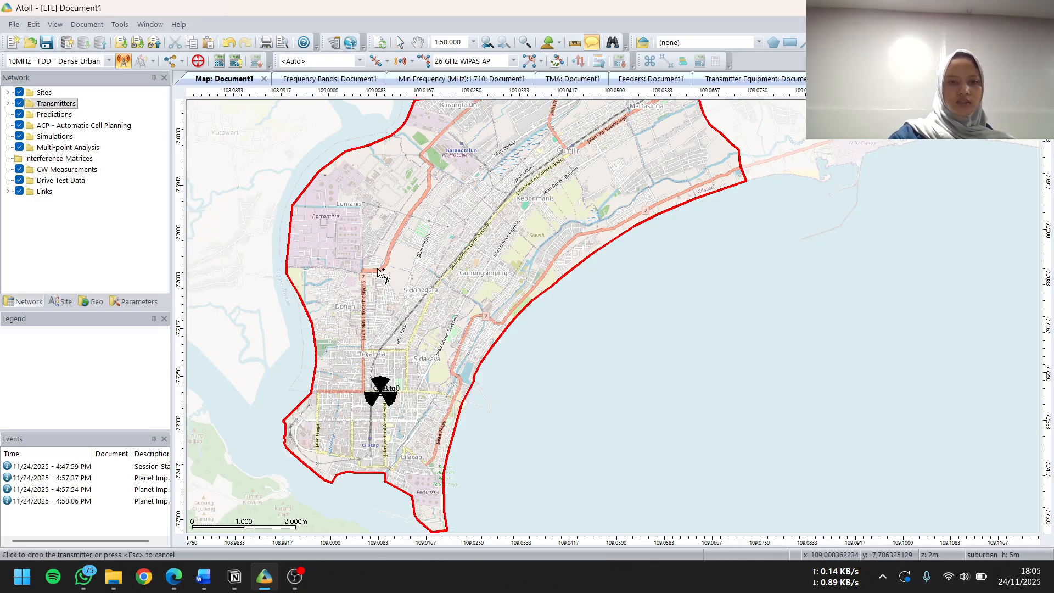
pyautogui.click(408, 263)
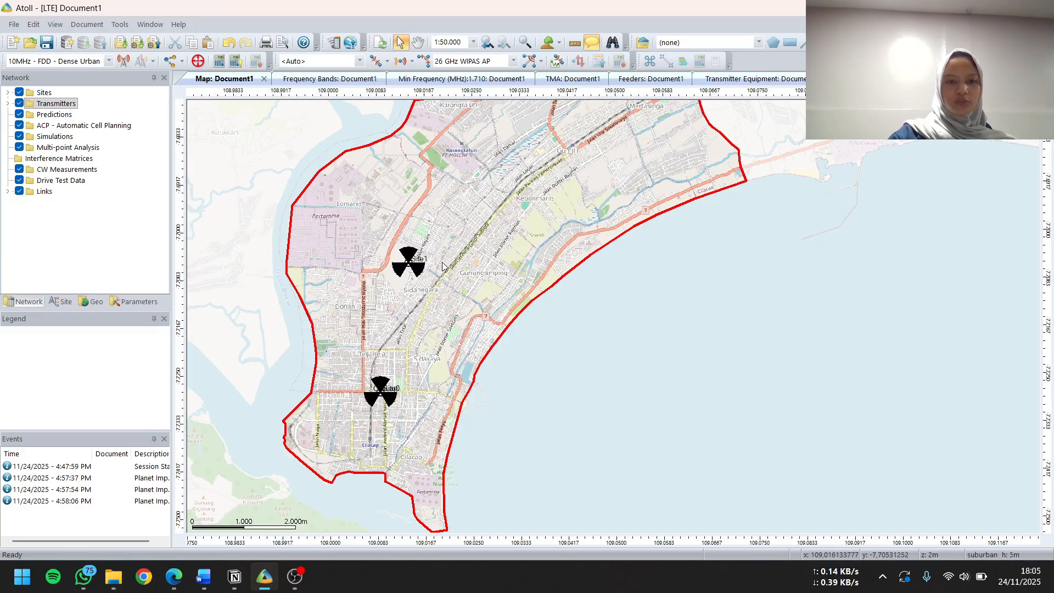
# Place two more stations in the northern area, one just east of Karangtalun and one just west of Mertasinga
pyautogui.scroll(3, 650, 247)
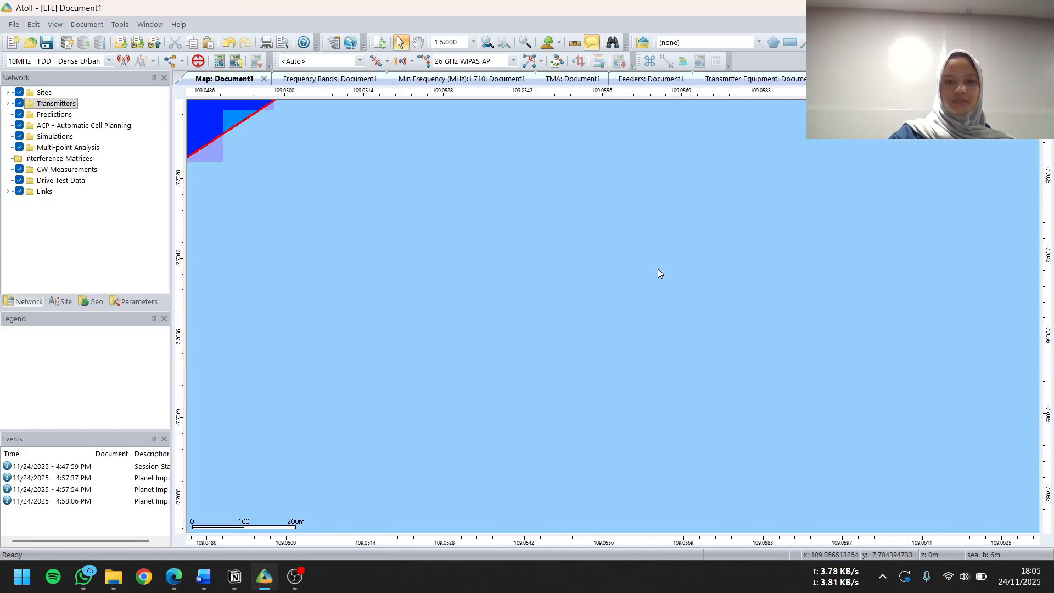
pyautogui.scroll(-3, 631, 312)
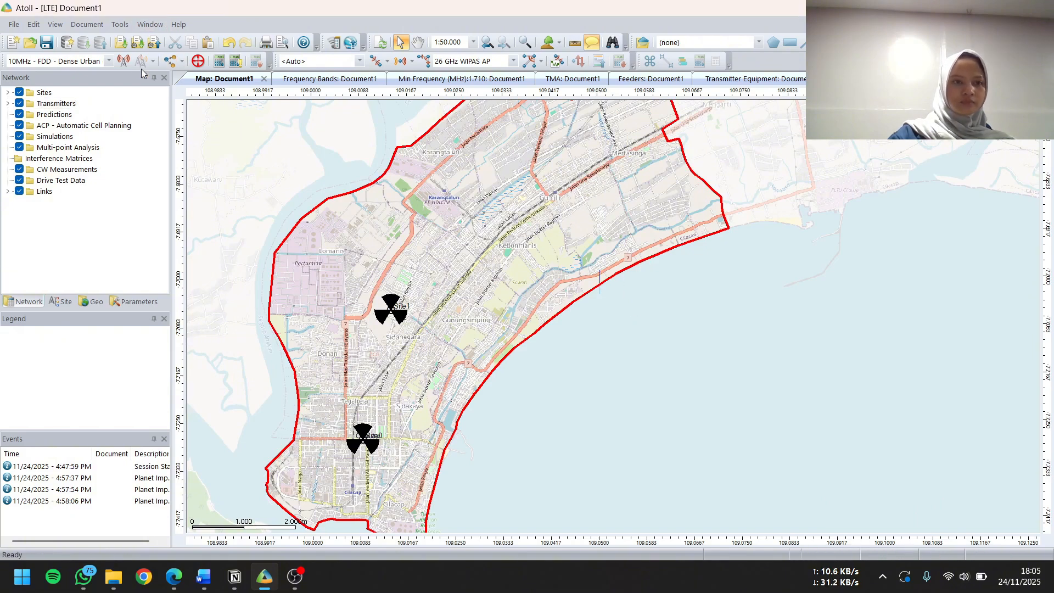
pyautogui.click(123, 61)
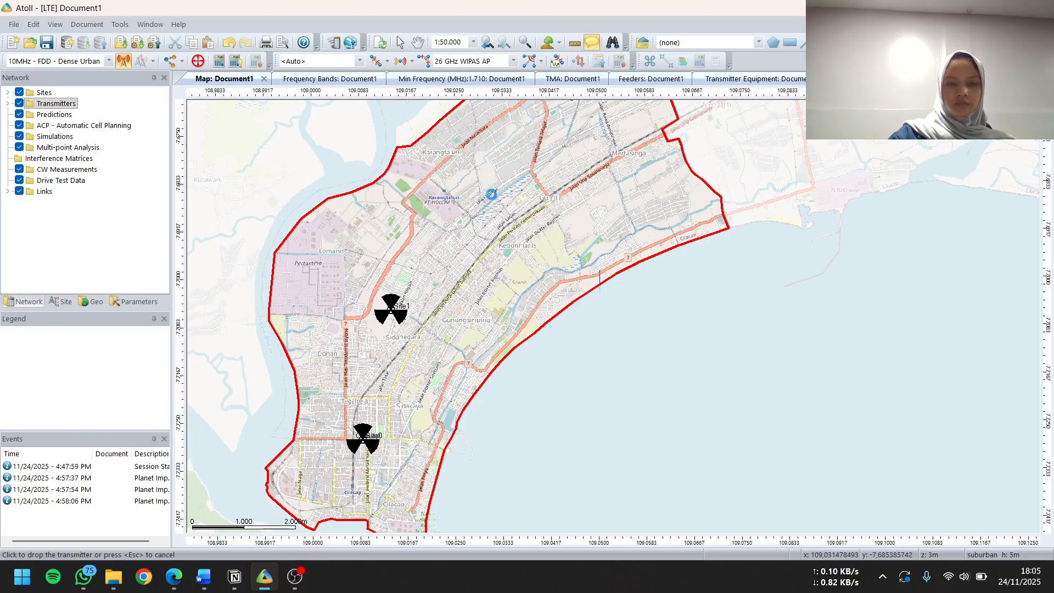
pyautogui.click(492, 194)
pyautogui.click(417, 42)
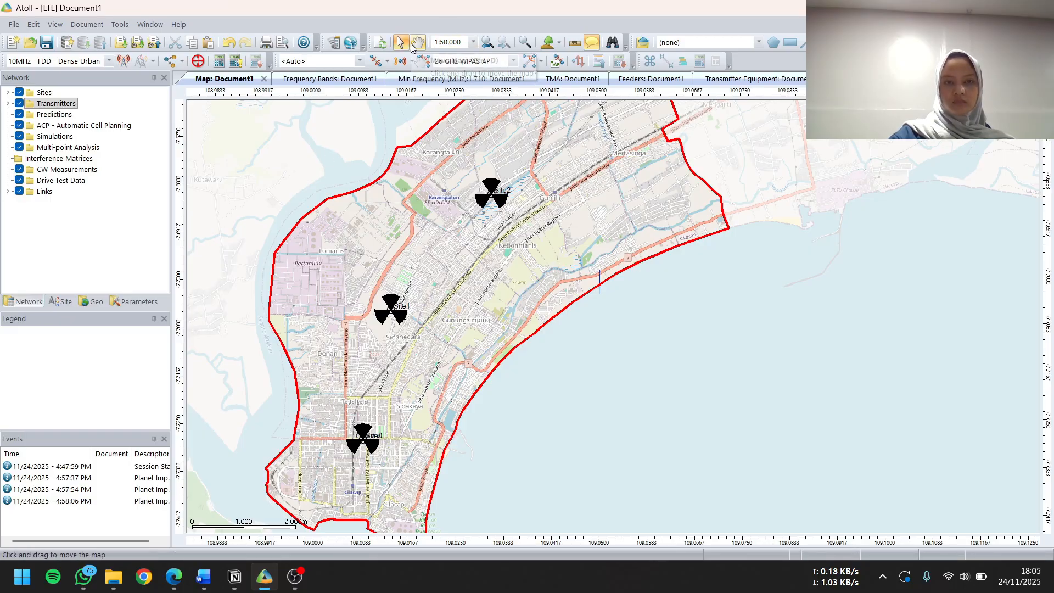
pyautogui.moveTo(538, 181); pyautogui.dragTo(554, 221)
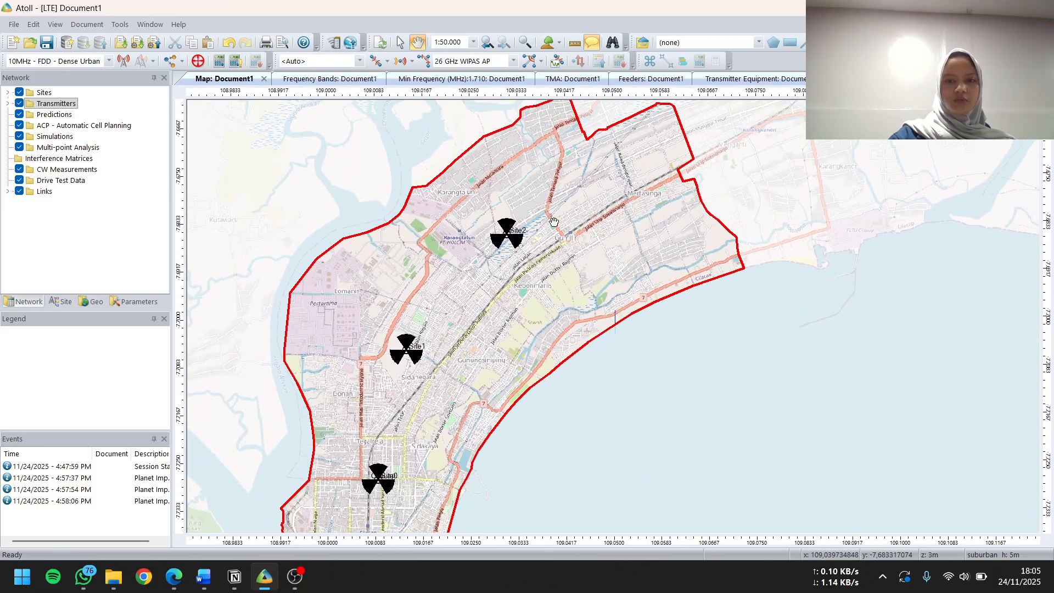
pyautogui.click(124, 63)
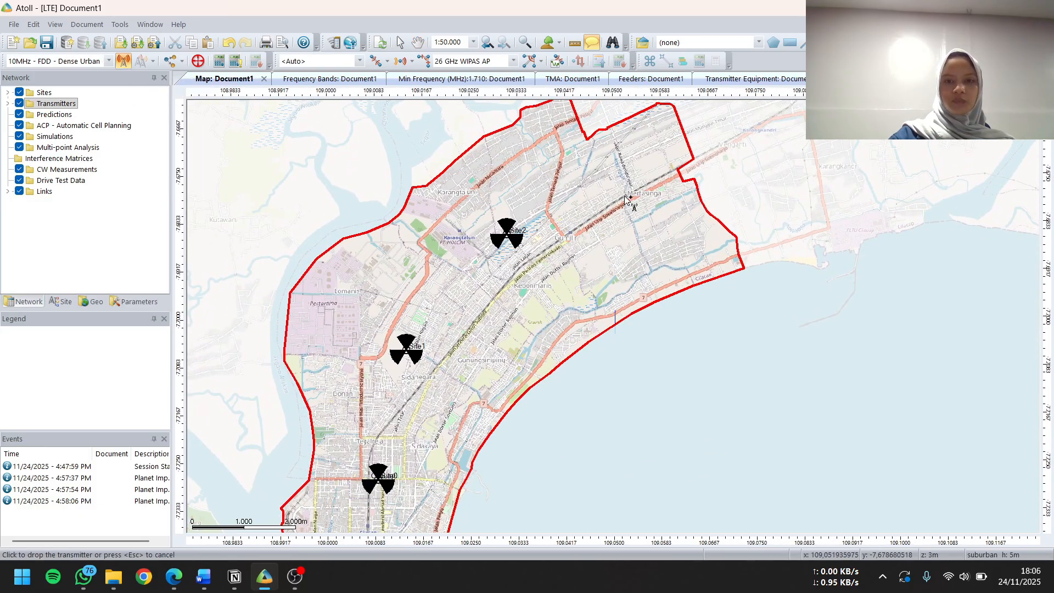
pyautogui.click(590, 179)
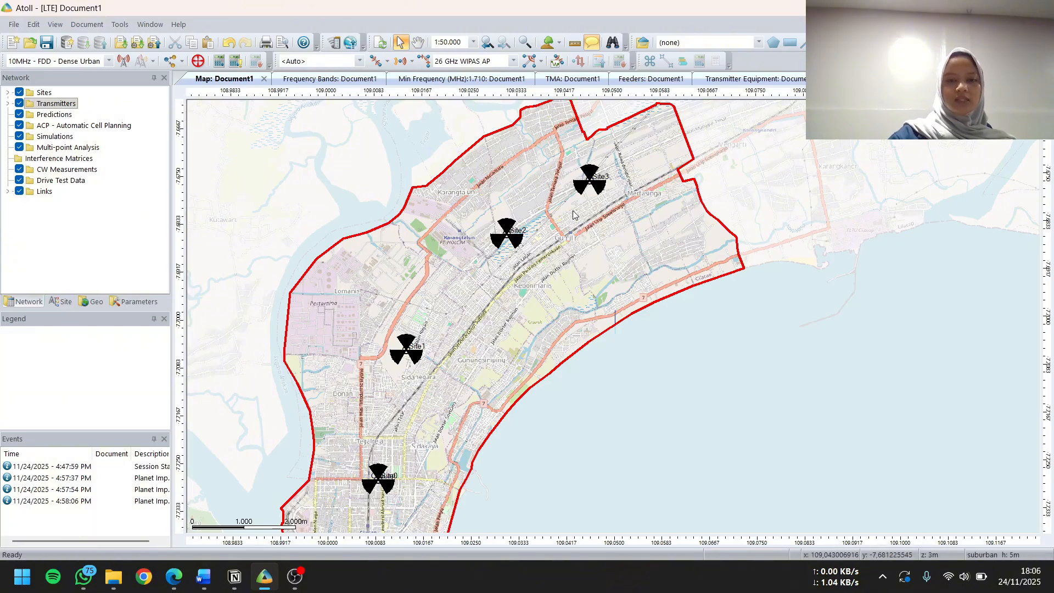
# Move Site3 south-east to the area below Mertasinga, near the eastern boundary, and accept the move
pyautogui.moveTo(593, 186)
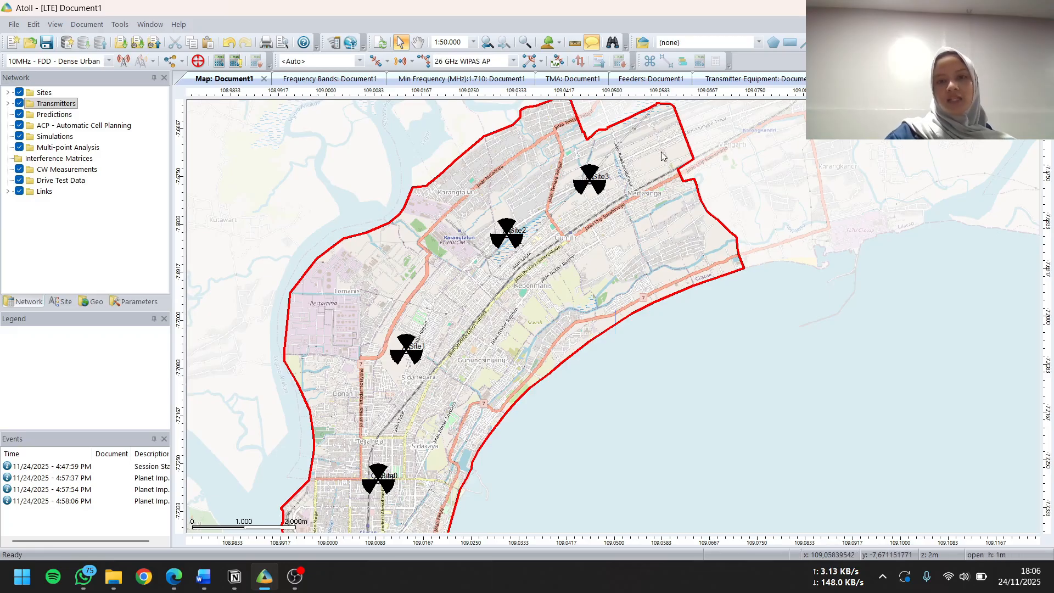
pyautogui.click(506, 234)
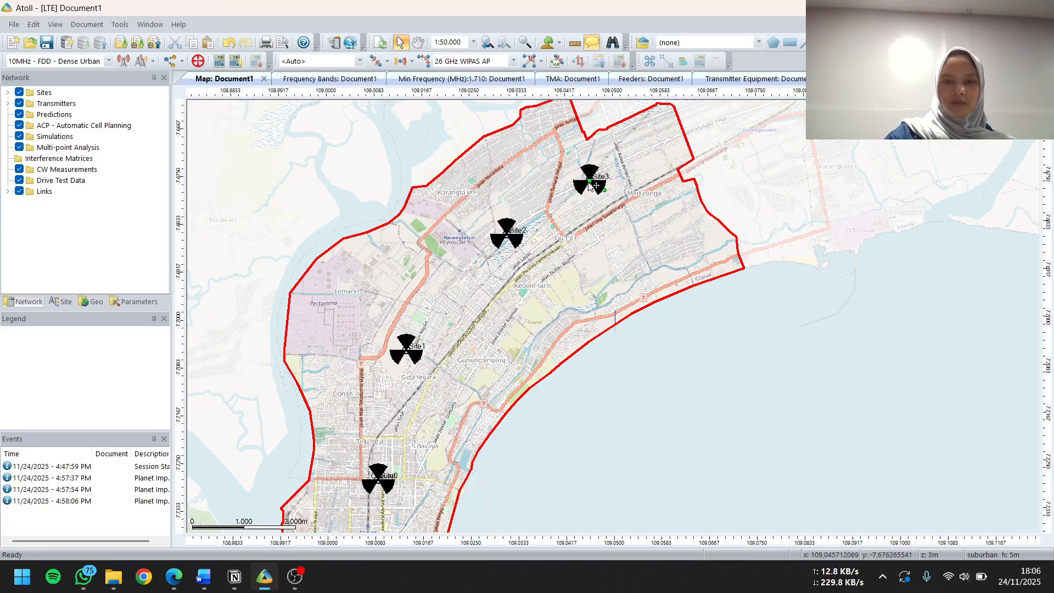
pyautogui.click(601, 182)
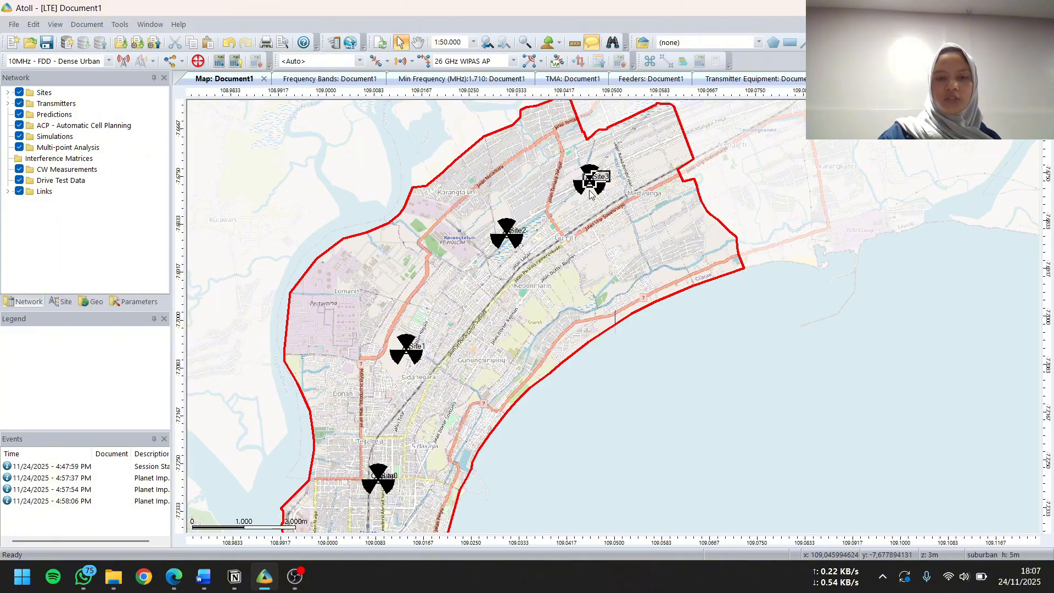
pyautogui.click(505, 236)
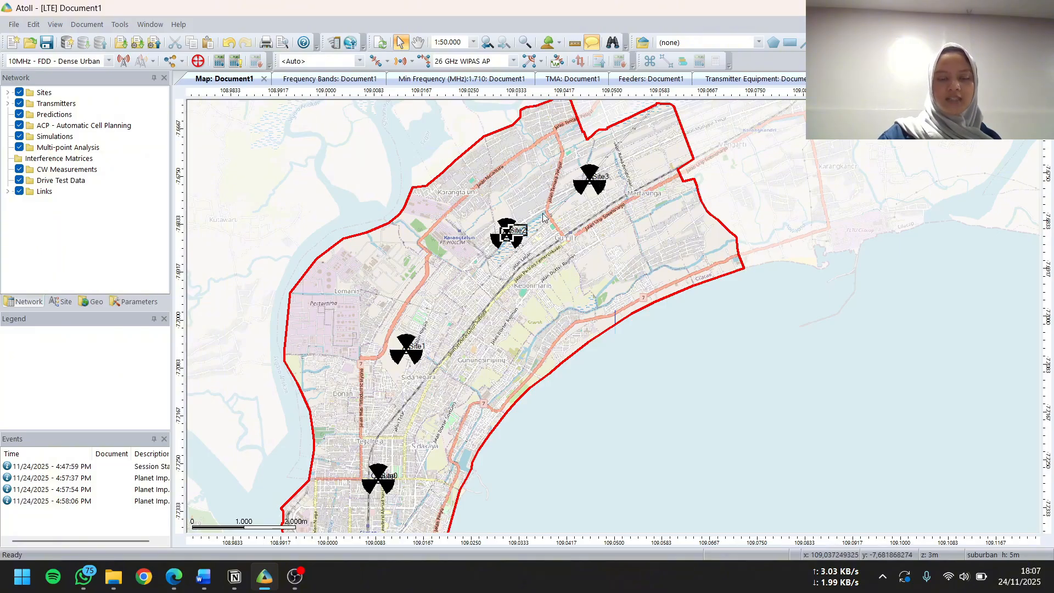
pyautogui.click(594, 181)
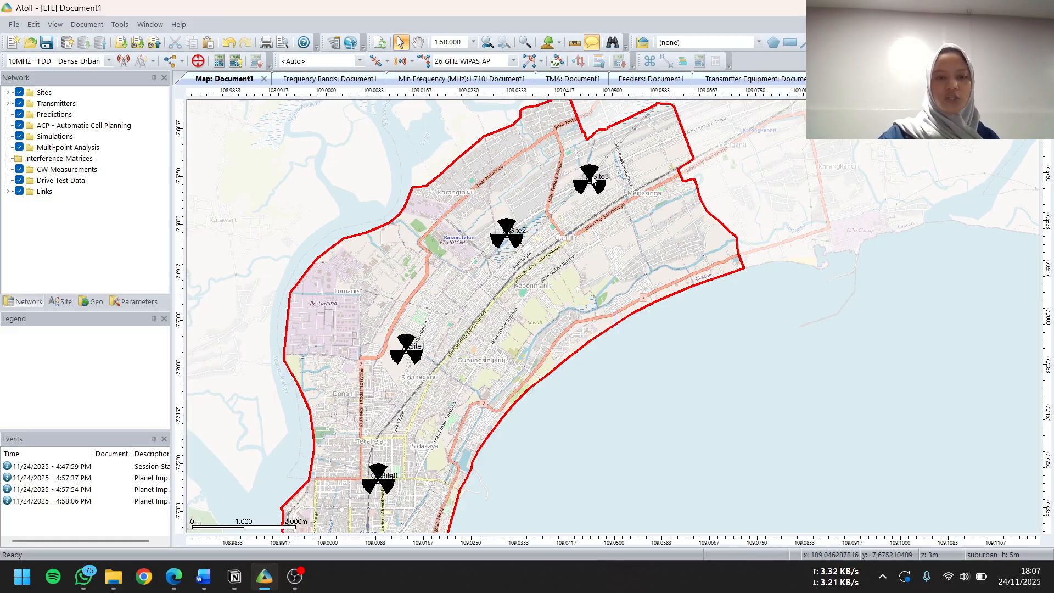
pyautogui.click(593, 184)
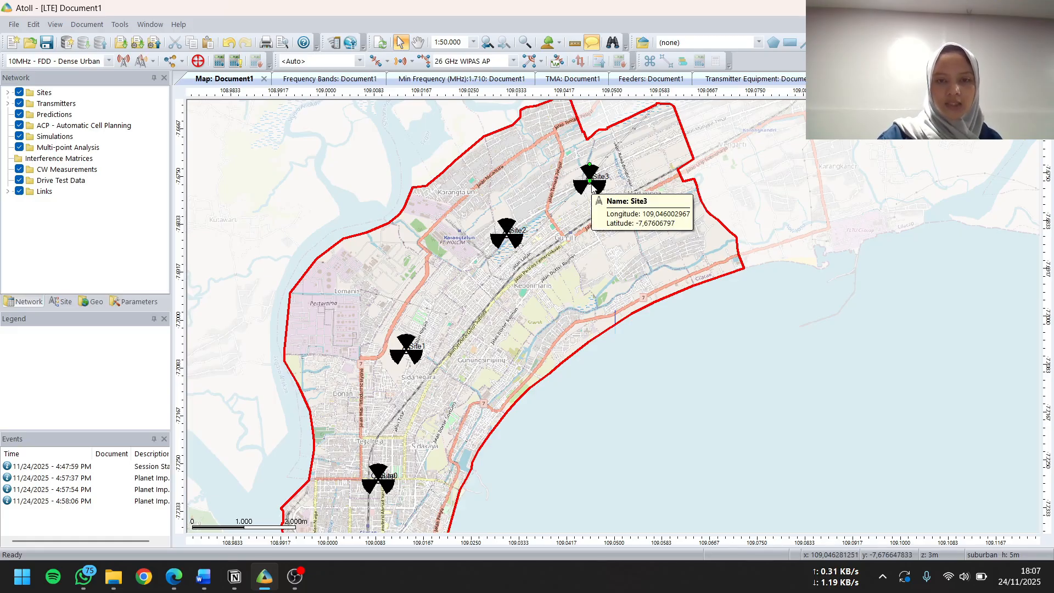
pyautogui.click(594, 184)
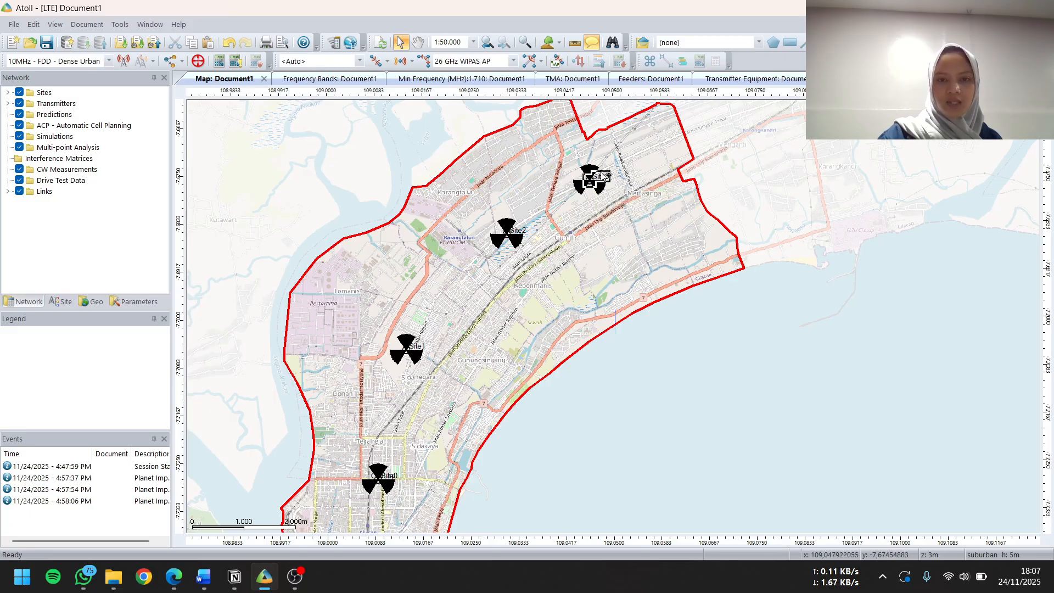
pyautogui.moveTo(600, 181); pyautogui.dragTo(675, 228)
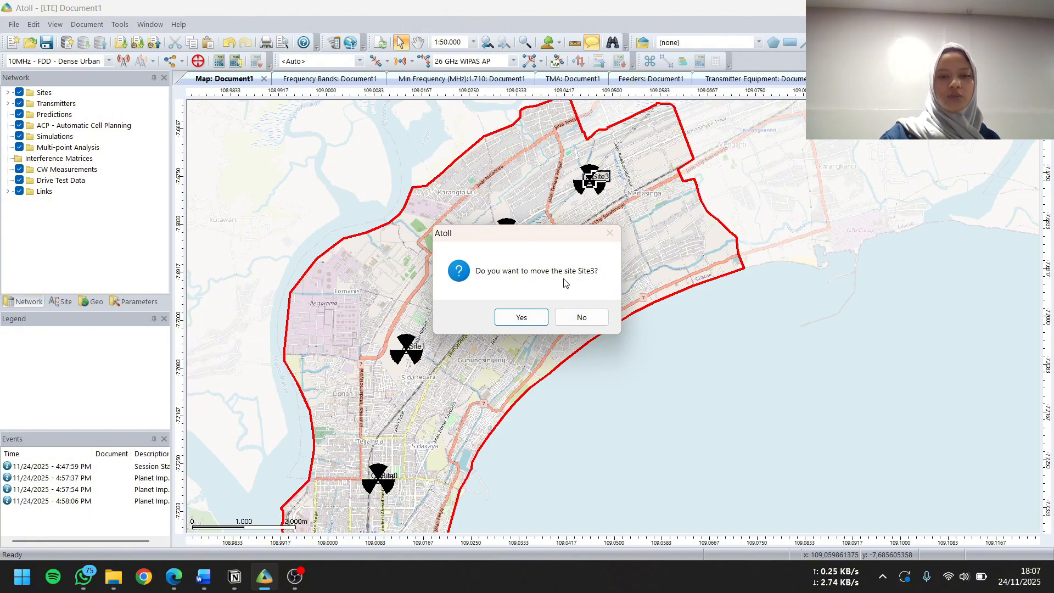
pyautogui.click(523, 316)
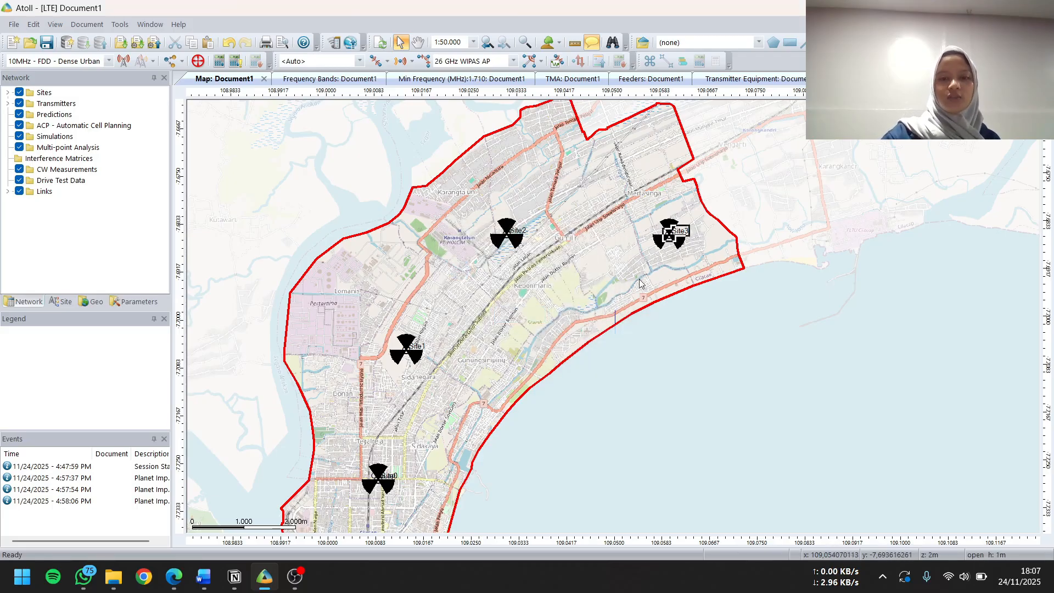
pyautogui.click(597, 214)
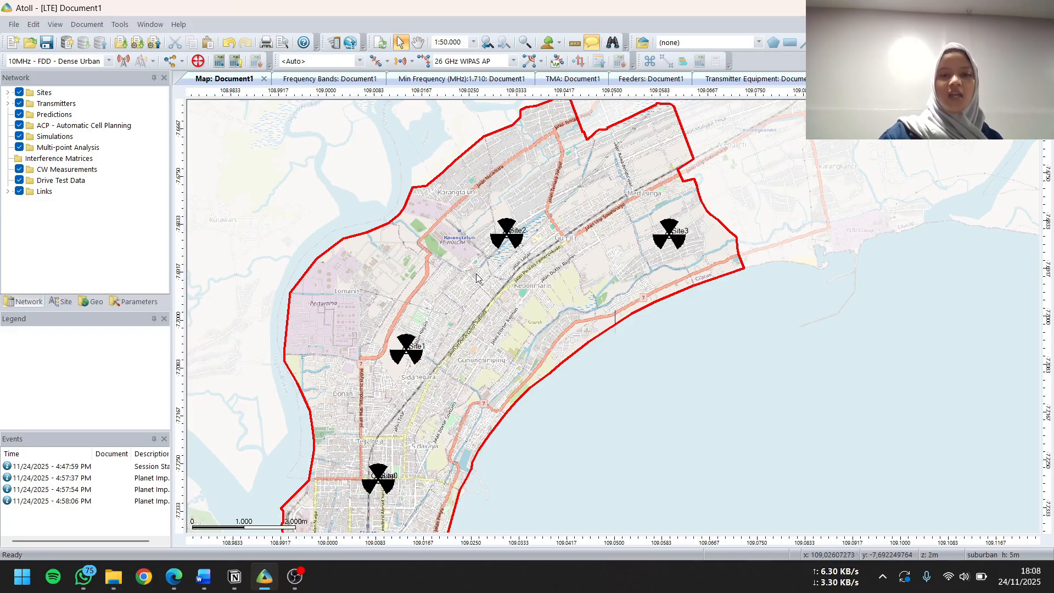
# Shift Site2 slightly north-west towards Karangtalun and accept the move
pyautogui.click(508, 242)
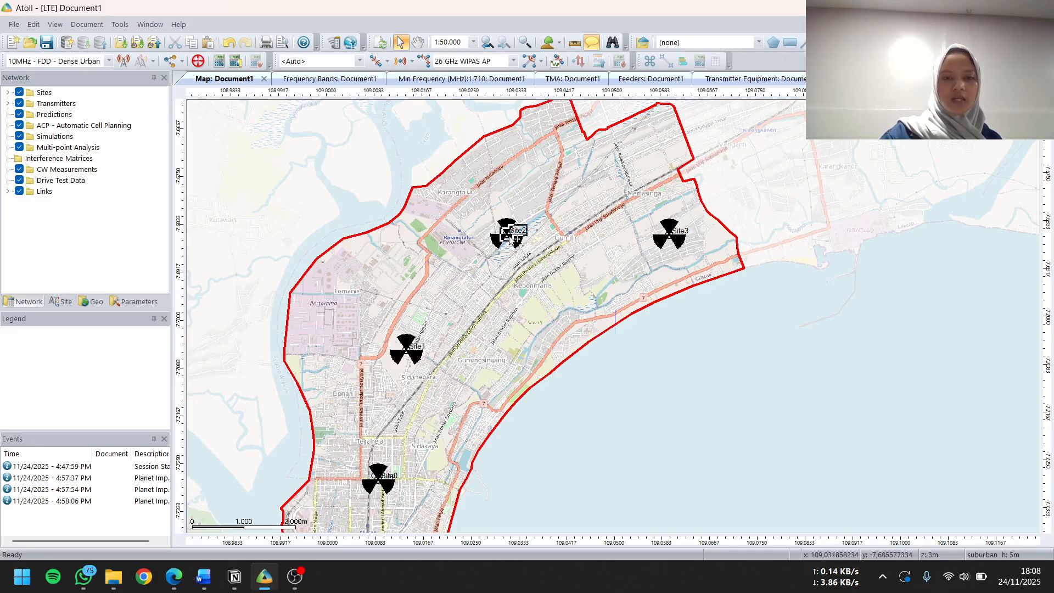
pyautogui.moveTo(514, 228)
pyautogui.mouseDown()
pyautogui.moveTo(506, 226)
pyautogui.moveTo(522, 198)
pyautogui.moveTo(541, 191)
pyautogui.moveTo(501, 224)
pyautogui.mouseUp()
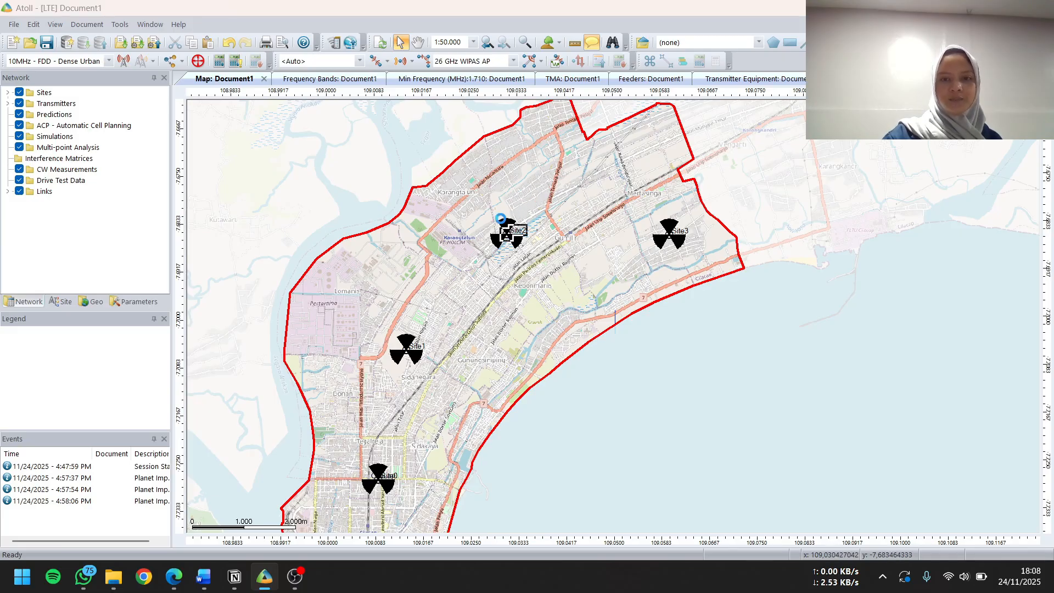
pyautogui.click(529, 315)
# Move Site1 a short distance north-east towards the main road above Sidanegara and accept the move
pyautogui.click(406, 343)
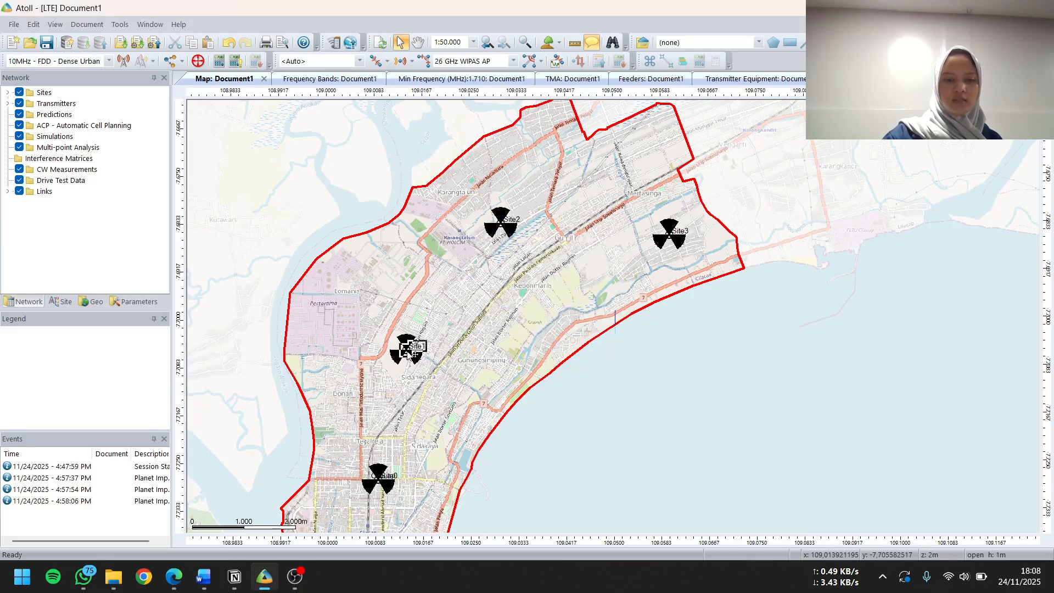
pyautogui.moveTo(410, 346); pyautogui.dragTo(451, 336)
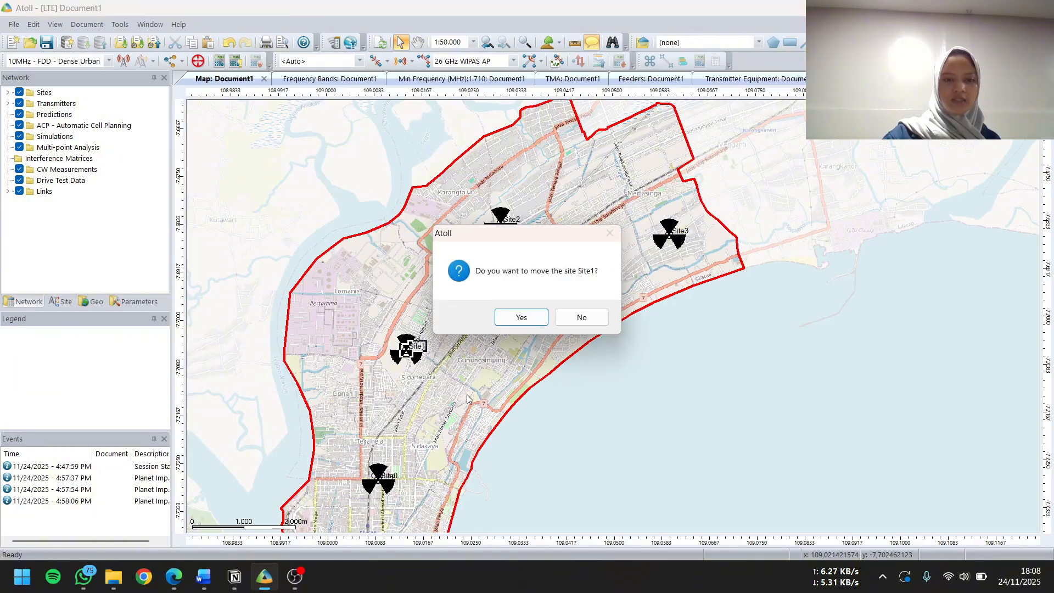
pyautogui.click(526, 317)
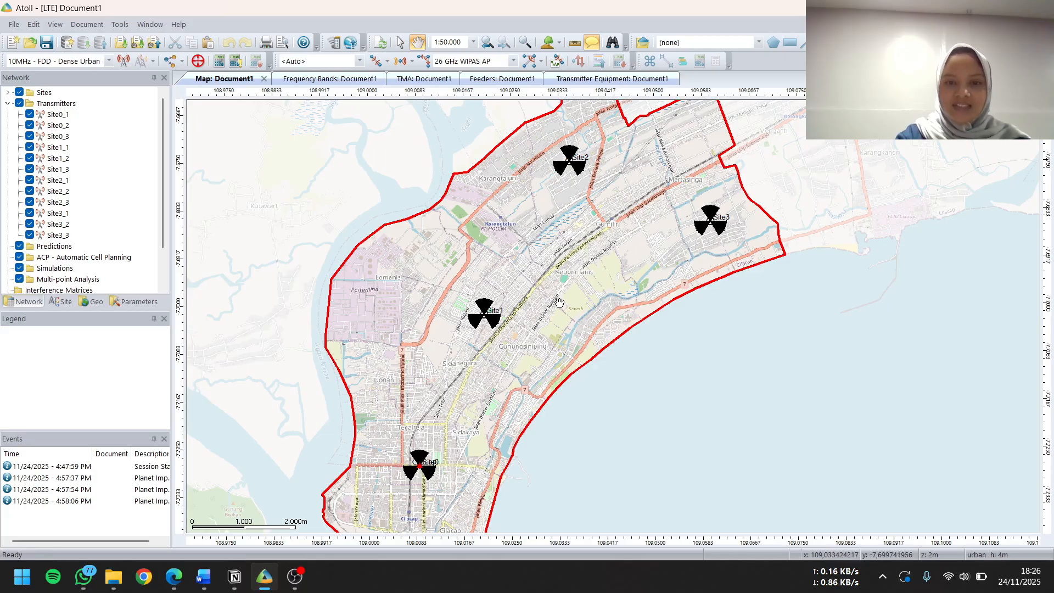
# Create a new Effective Signal Analysis (DL) prediction
pyautogui.moveTo(537, 337); pyautogui.dragTo(577, 330)
pyautogui.moveTo(598, 295)
pyautogui.mouseDown()
pyautogui.moveTo(596, 311)
pyautogui.moveTo(598, 260)
pyautogui.moveTo(599, 284)
pyautogui.moveTo(585, 289)
pyautogui.mouseUp()
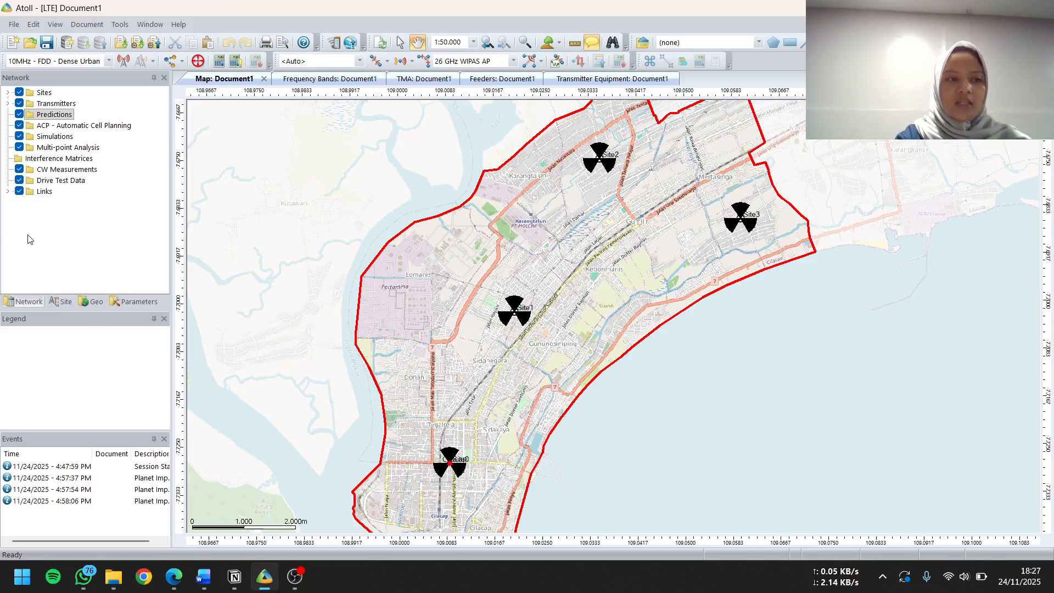
pyautogui.rightClick(64, 116)
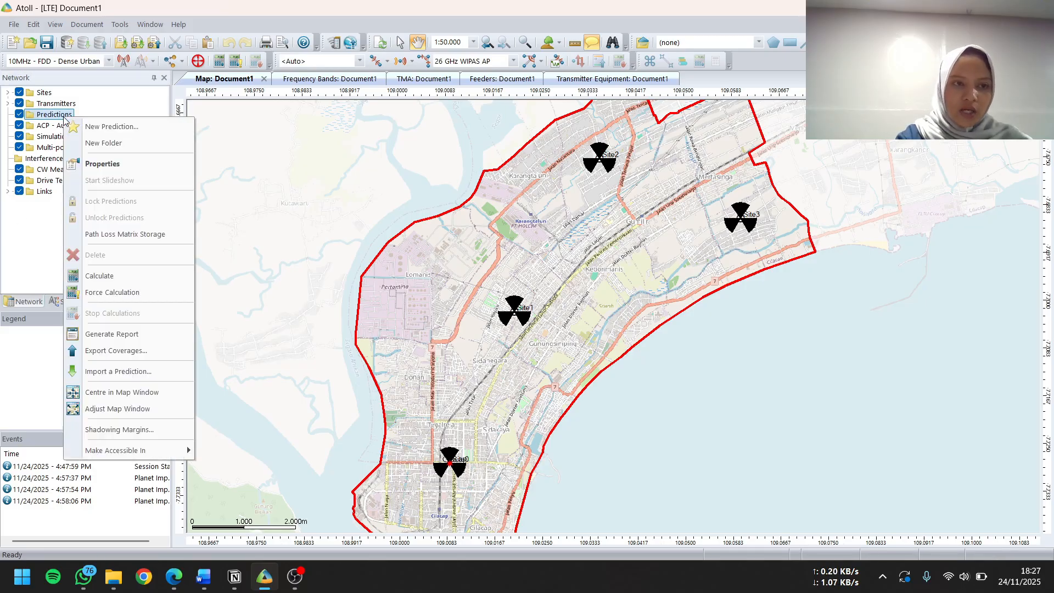
pyautogui.click(91, 128)
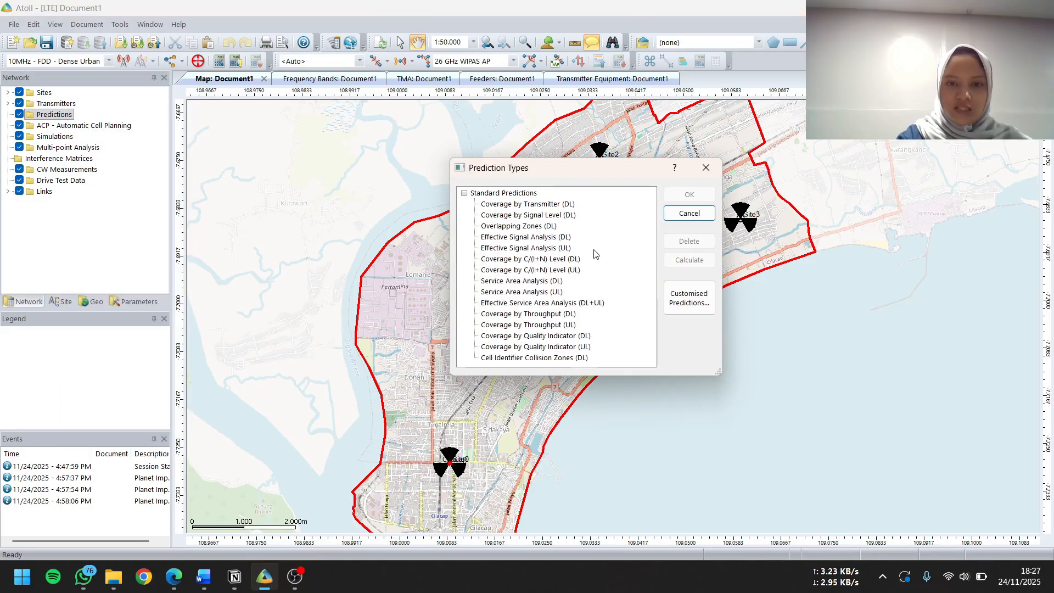
pyautogui.click(516, 238)
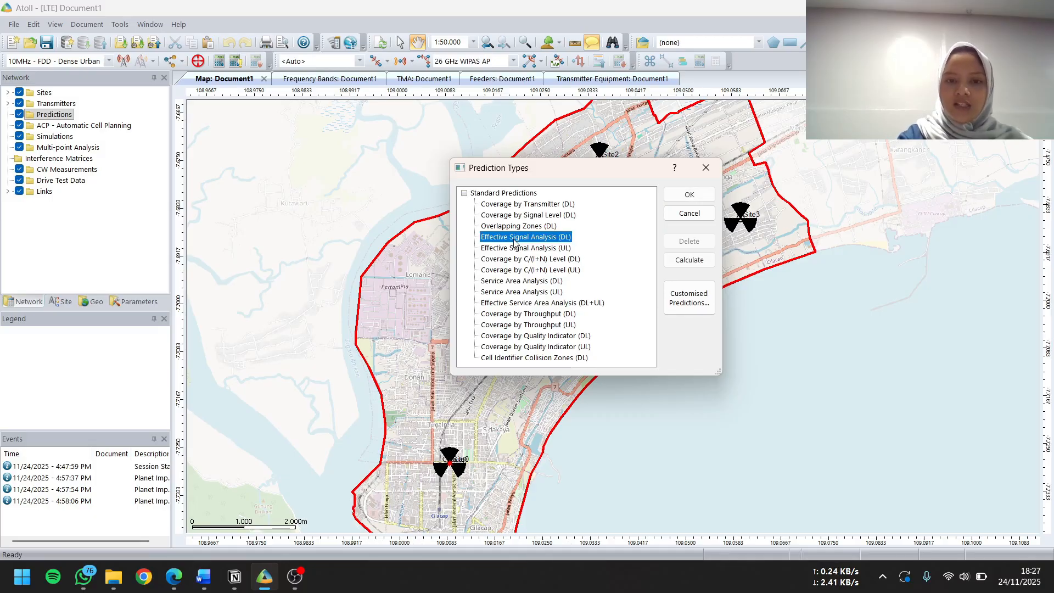
pyautogui.click(684, 204)
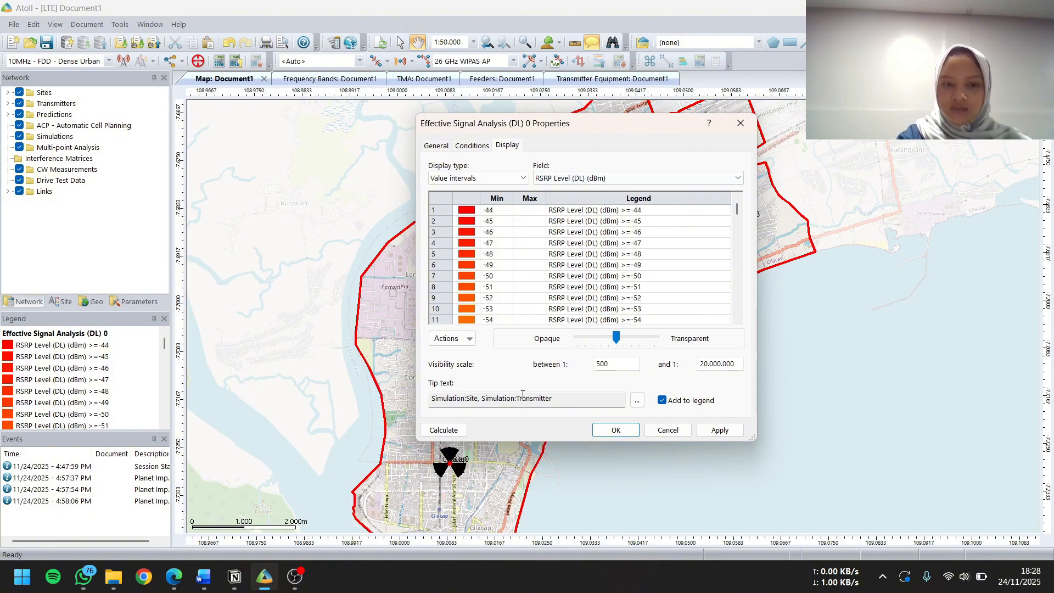
# Calculate the effective signal prediction with the RSRP level display, saving the document as tugas.ATL in the Data Atoll folder
pyautogui.click(446, 431)
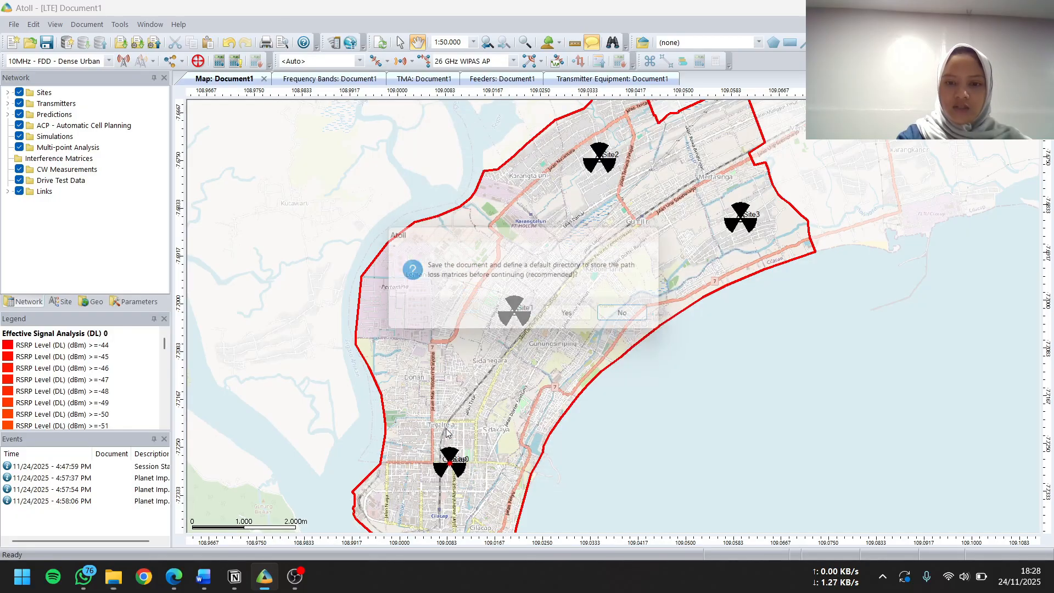
pyautogui.press('Return')
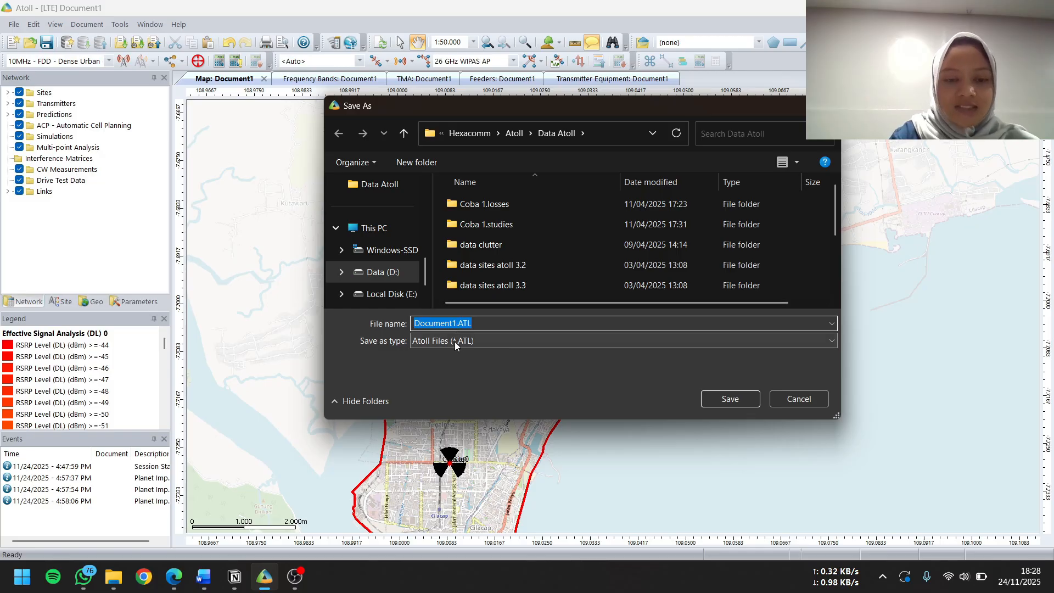
pyautogui.click(485, 322)
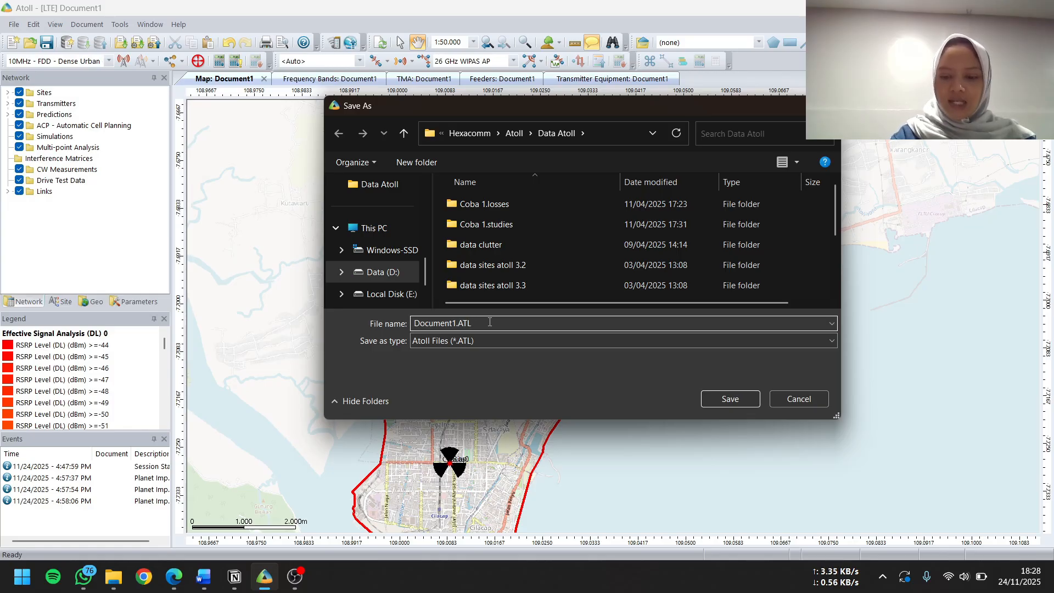
pyautogui.press('Left')
pyautogui.press('Left')
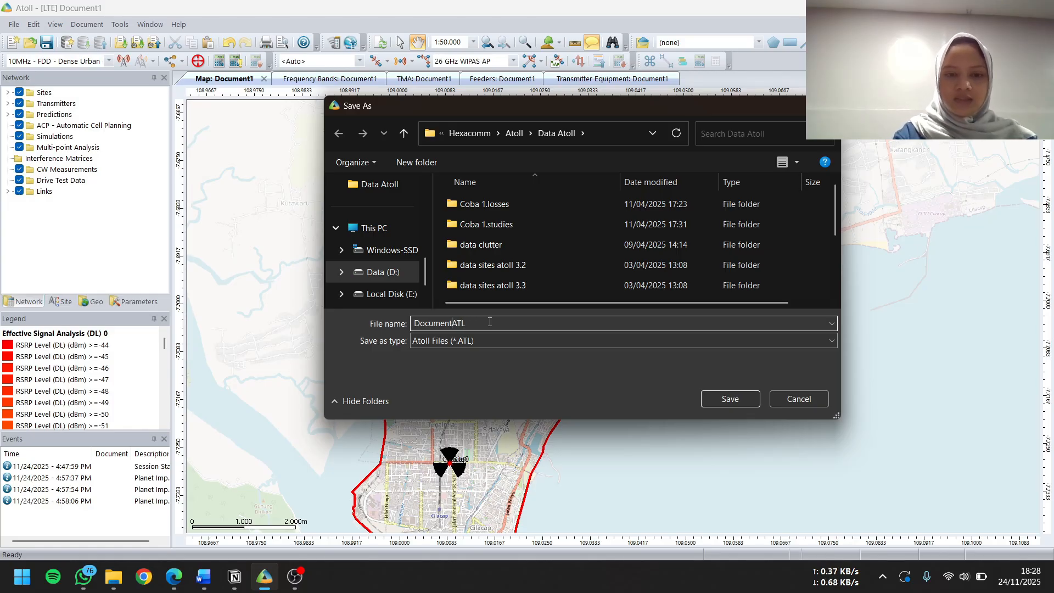
pyautogui.press('BackSpace')
pyautogui.press('BackSpace')
pyautogui.press('BackSpace')
pyautogui.press('BackSpace')
pyautogui.press('BackSpace')
pyautogui.press('BackSpace')
pyautogui.press('BackSpace')
pyautogui.press('BackSpace')
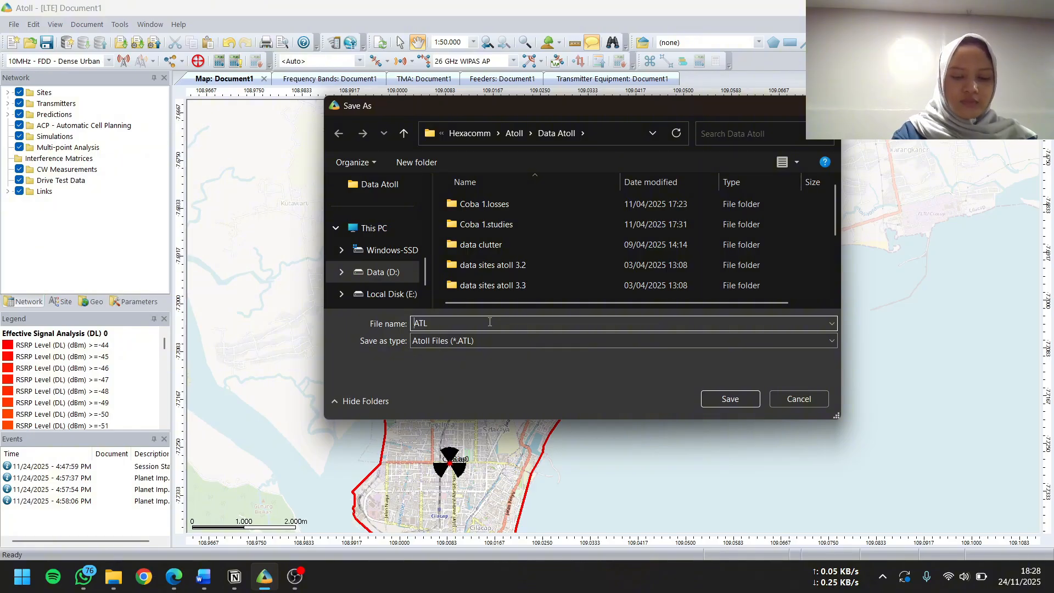
pyautogui.write('tugas')
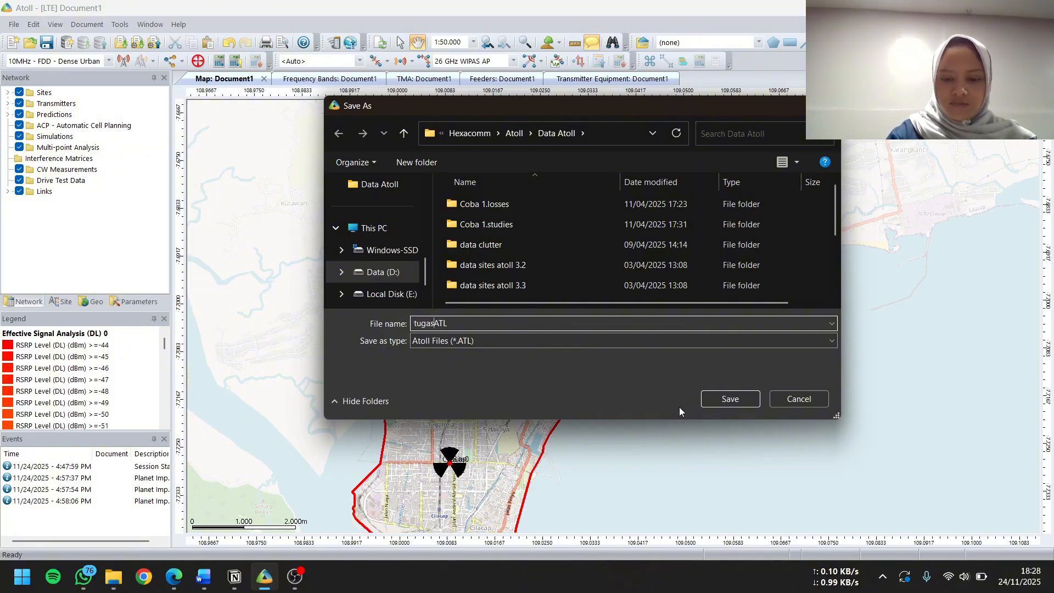
pyautogui.write('.')
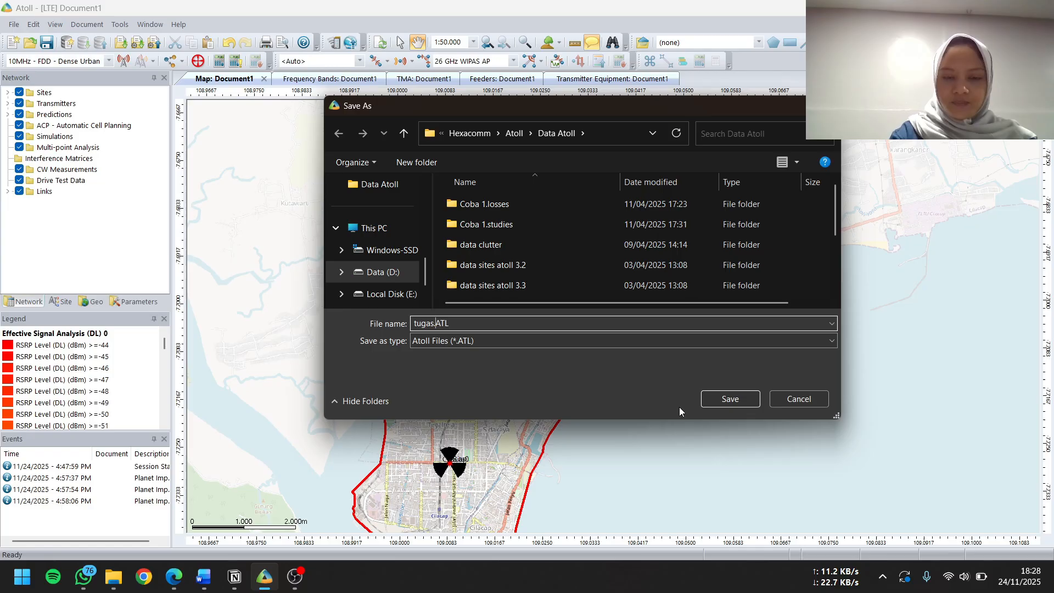
pyautogui.click(729, 401)
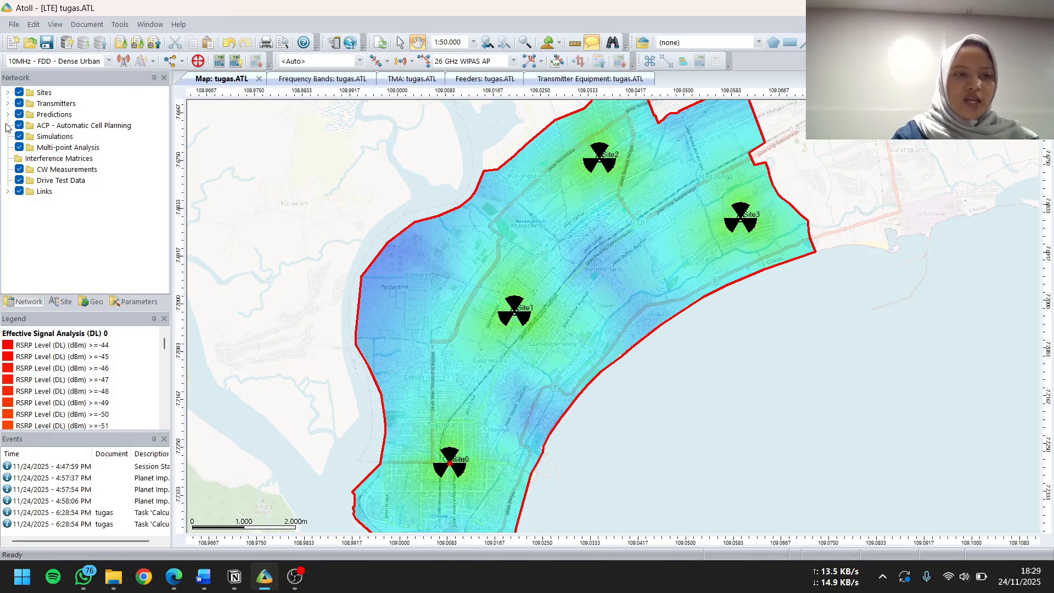
# Examine the RSRP level histogram of the Effective Signal Analysis (DL) prediction and close it
pyautogui.rightClick(43, 116)
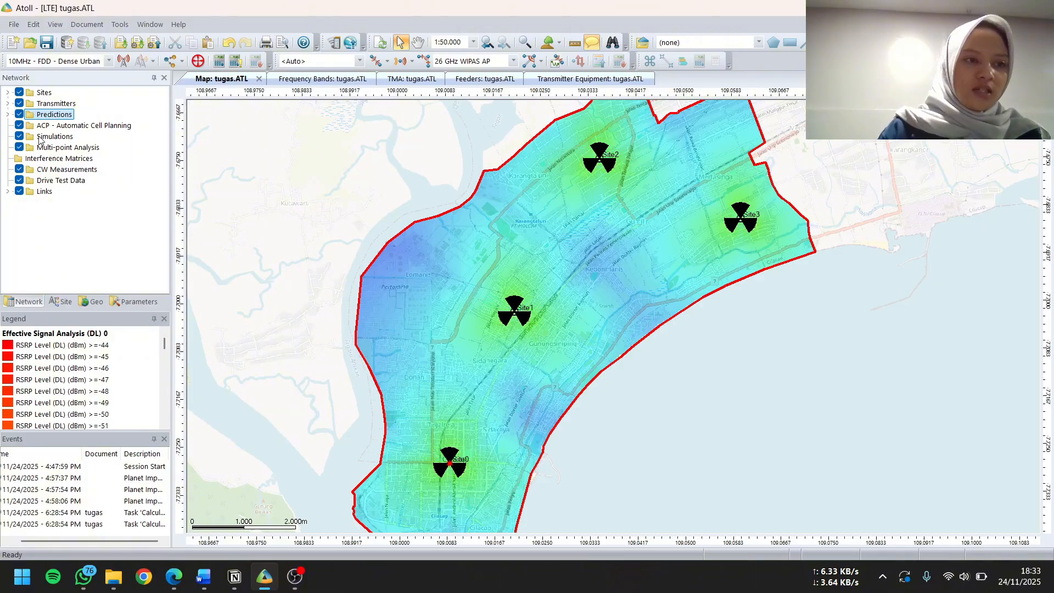
pyautogui.click(8, 114)
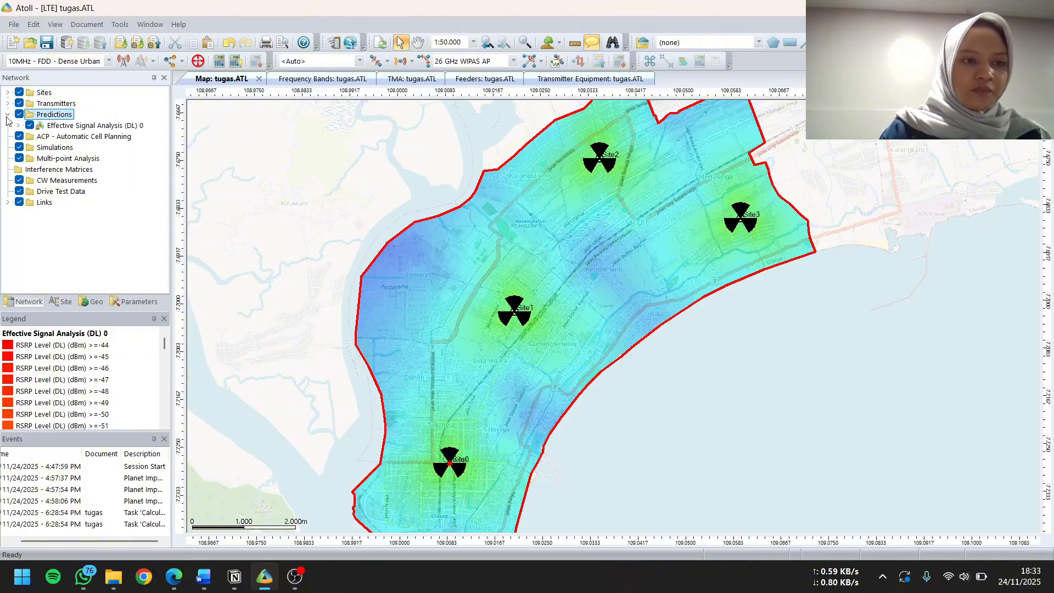
pyautogui.rightClick(87, 126)
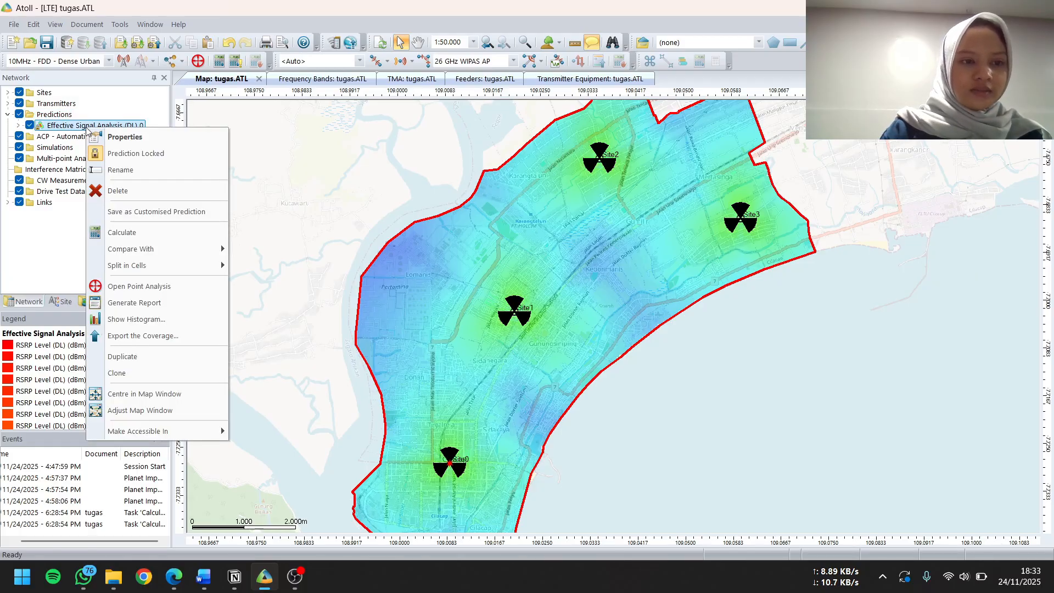
pyautogui.click(137, 321)
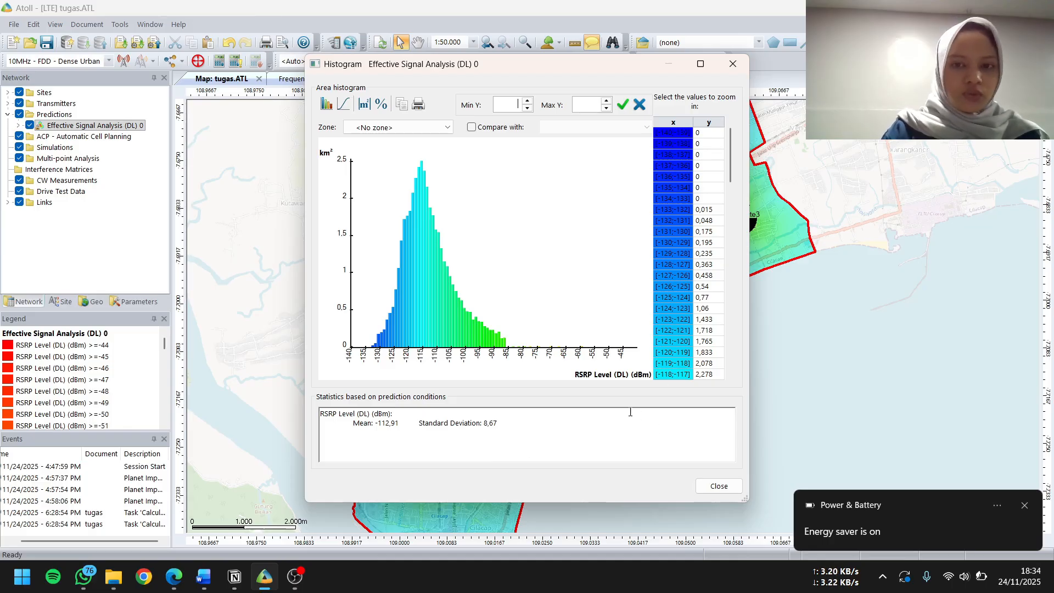
pyautogui.click(717, 489)
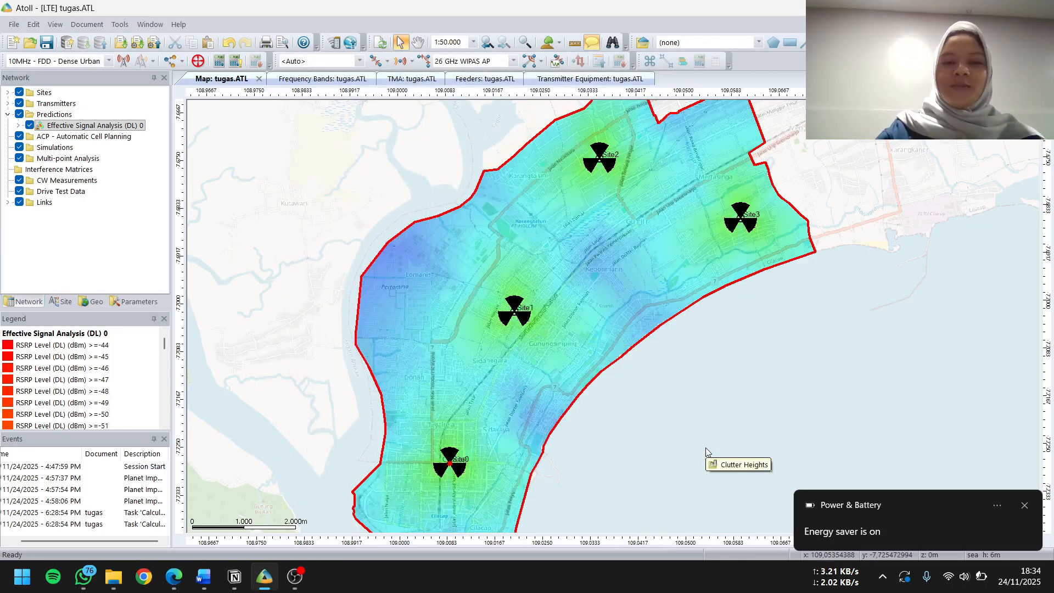